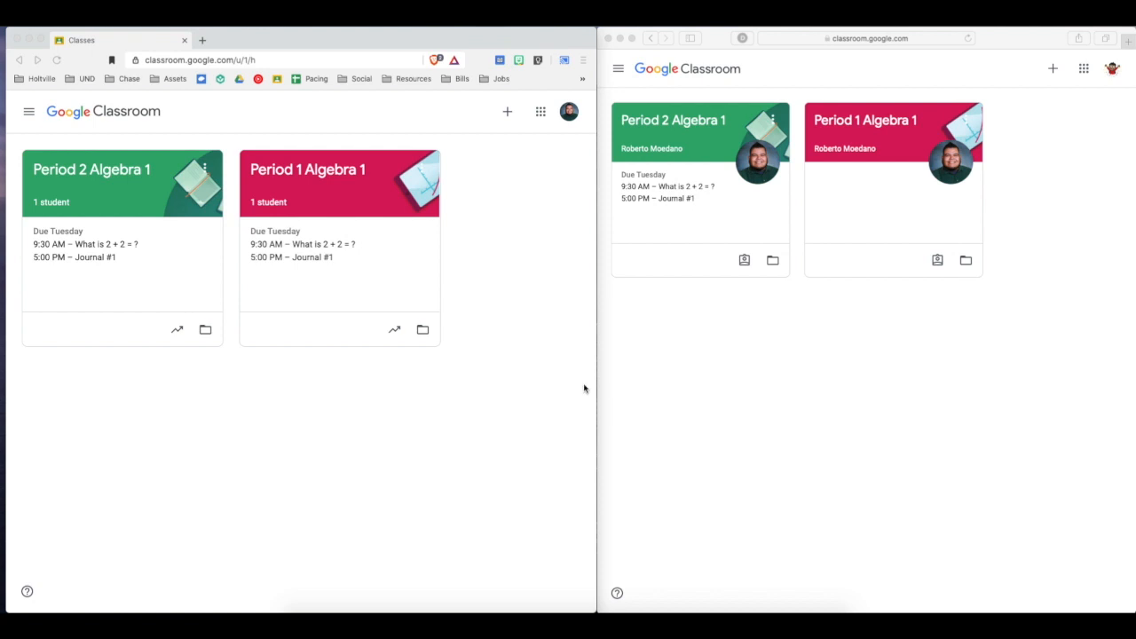
Arrange the teacher's and student's browser windows side by side with a small gap between them.
click(662, 349)
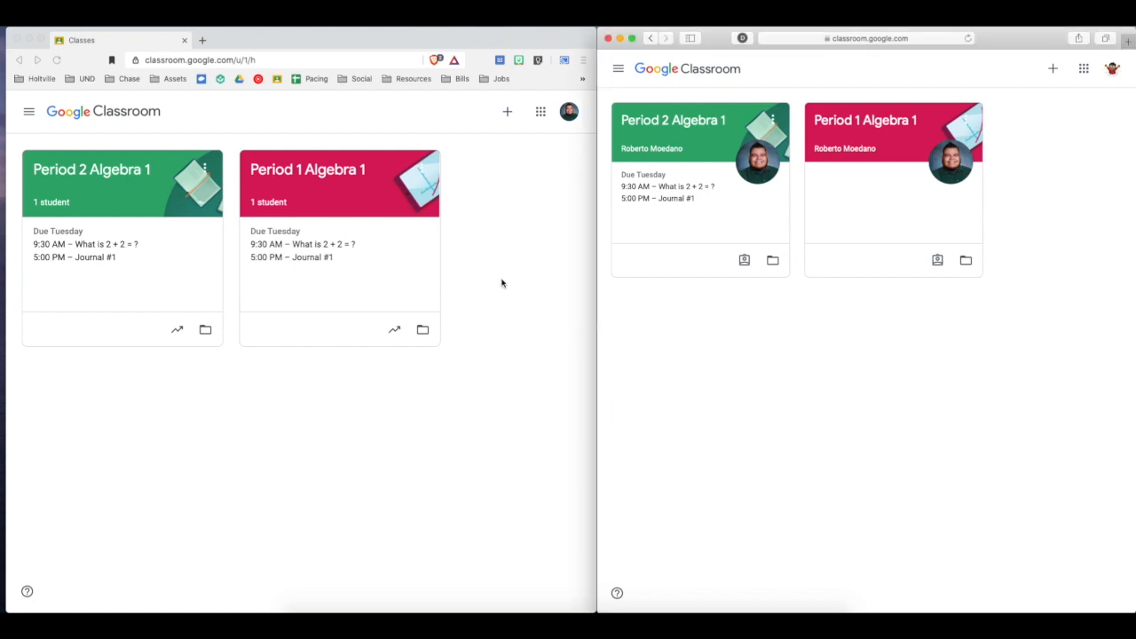
mouse_move(333, 48)
mouse_down()
mouse_move(413, 53)
mouse_move(424, 83)
mouse_move(408, 116)
mouse_move(343, 39)
mouse_up()
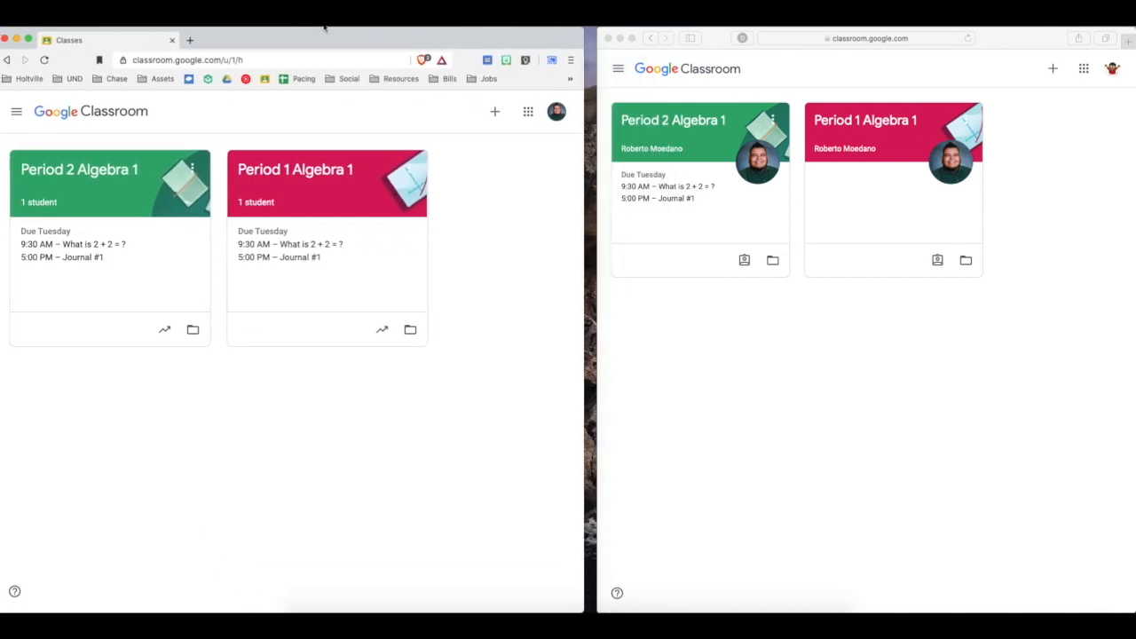
mouse_move(1037, 35)
mouse_down()
mouse_move(972, 86)
mouse_move(1035, 35)
mouse_move(1025, 33)
mouse_up()
click(569, 43)
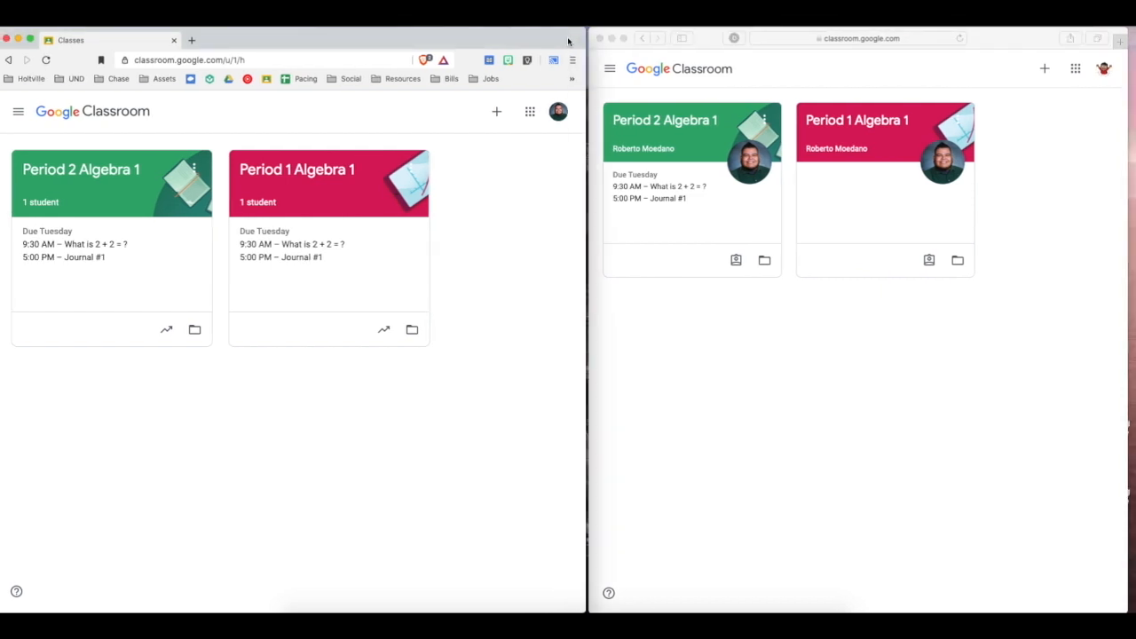
drag(1025, 47, 1034, 51)
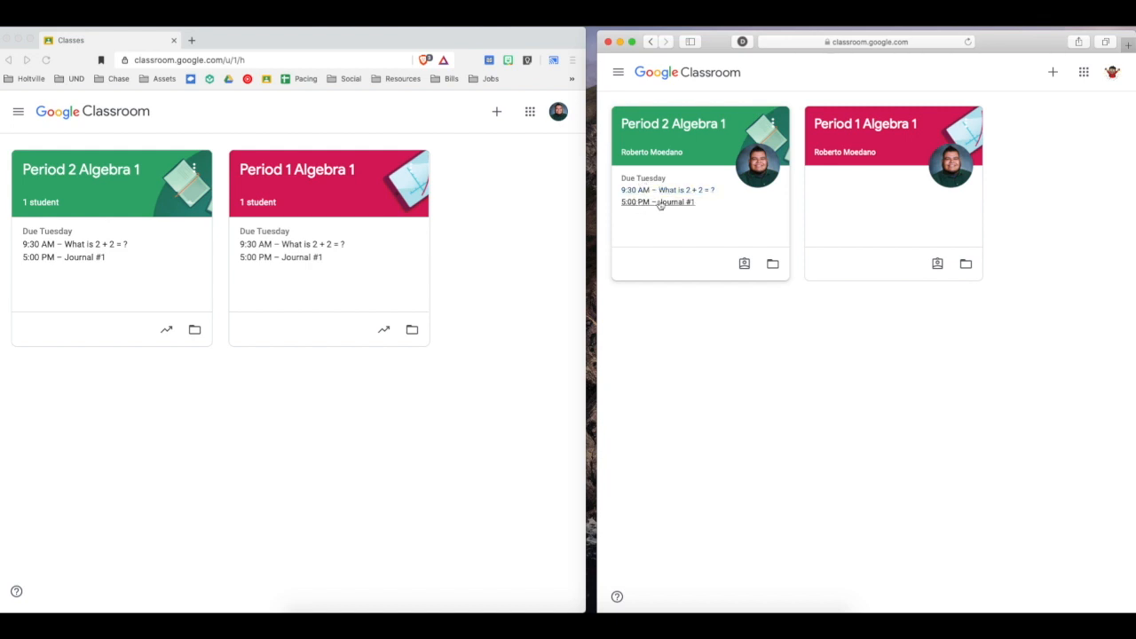
In the student's Period 1 Algebra 1 class, review Journal #1 and the question What is 2 + 2 = ?, and return to the class list.
click(857, 128)
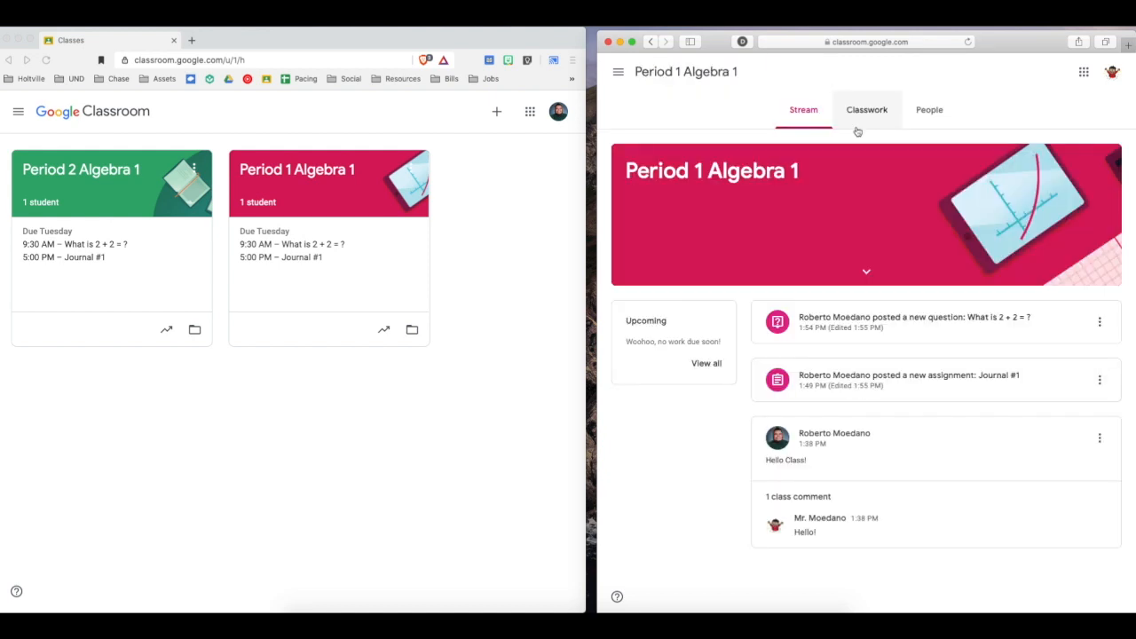
click(937, 374)
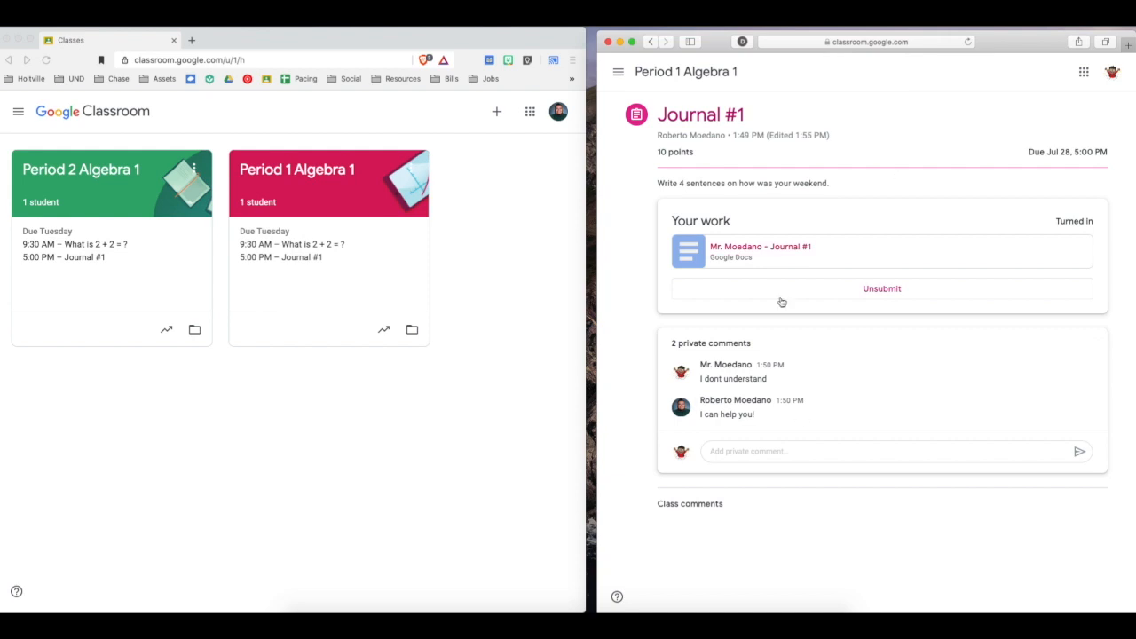
click(675, 73)
click(918, 325)
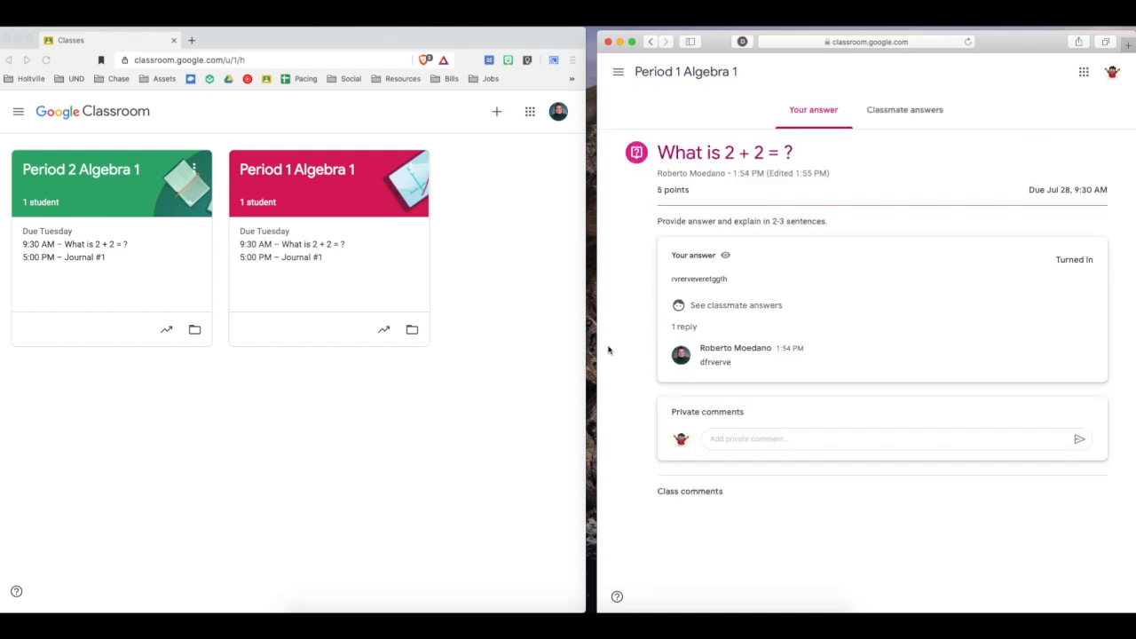
click(618, 75)
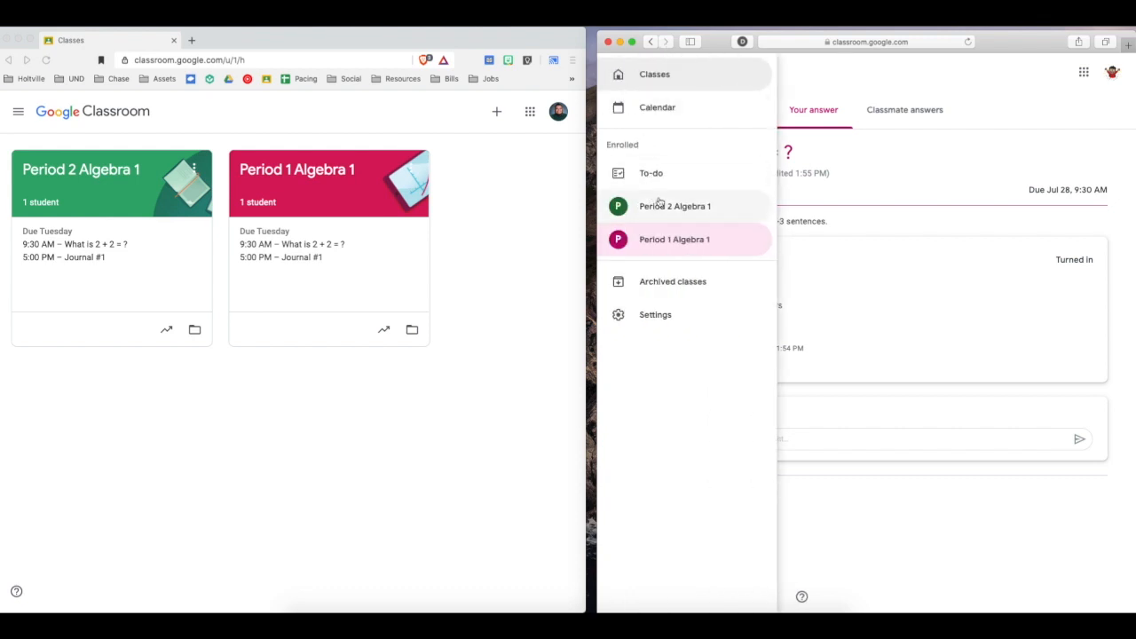
click(661, 83)
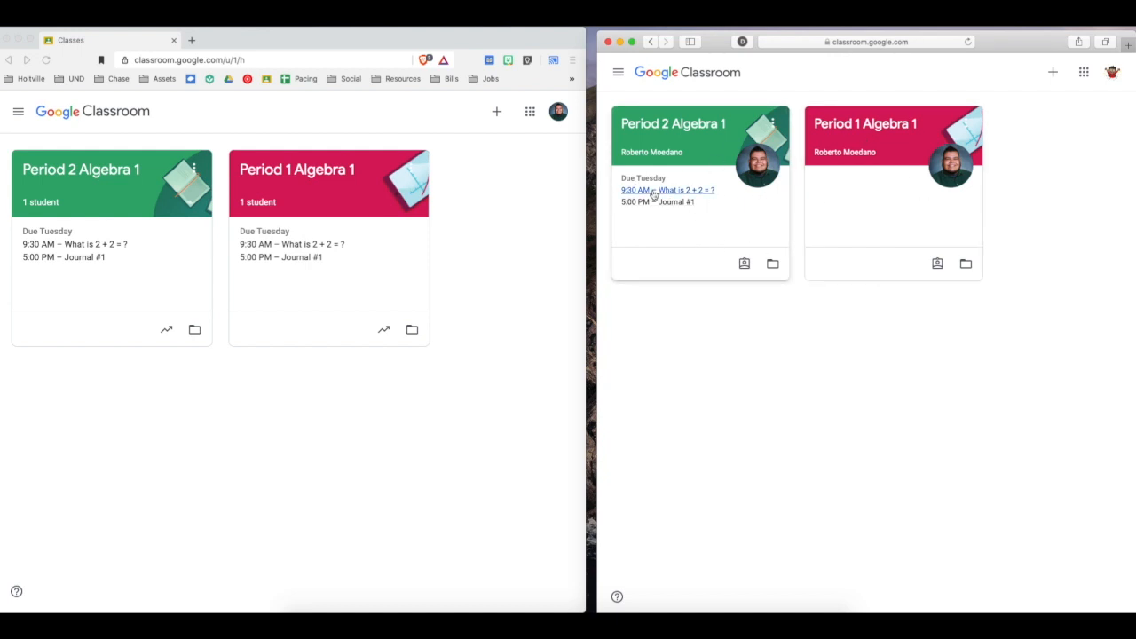
In the teacher's window, start a new quiz assignment in the classwork of Period 1 Algebra 1.
click(450, 292)
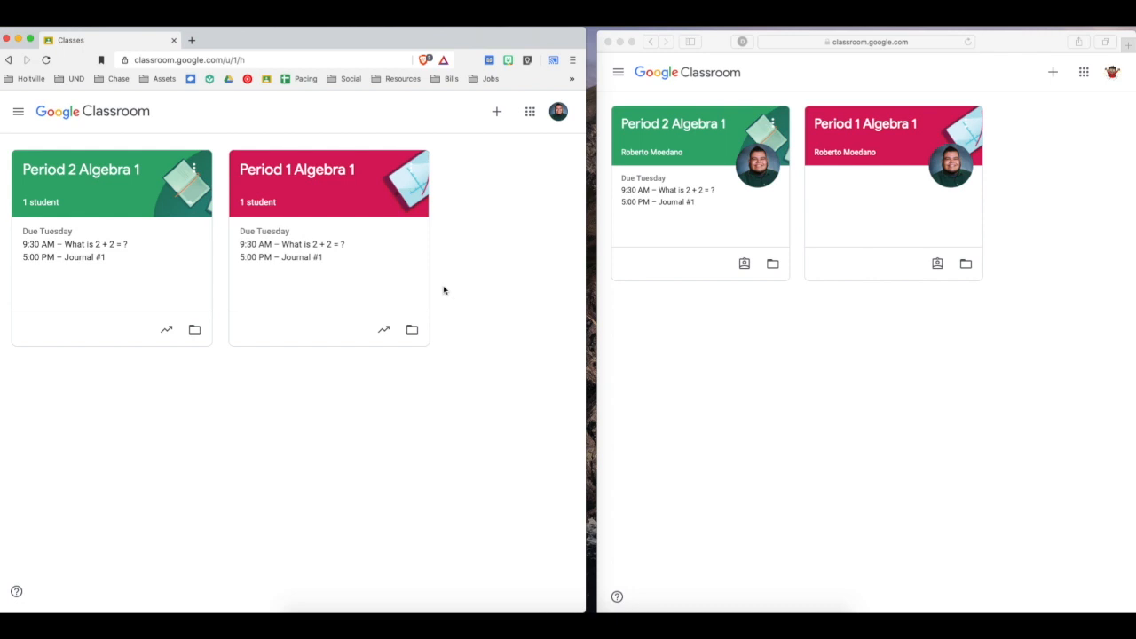
click(298, 170)
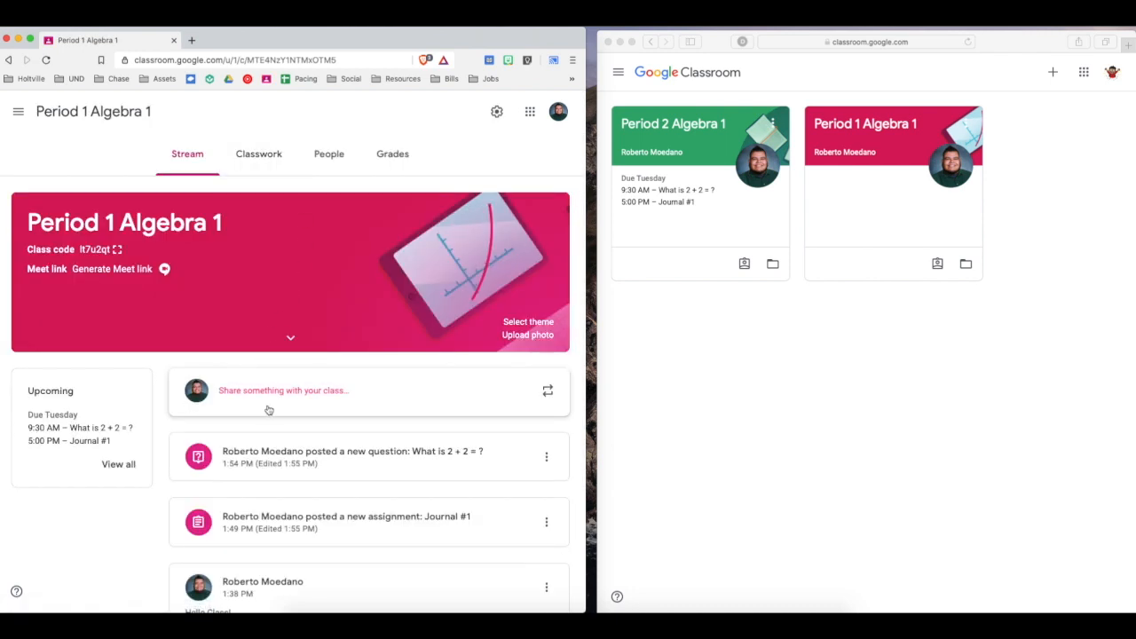
click(246, 162)
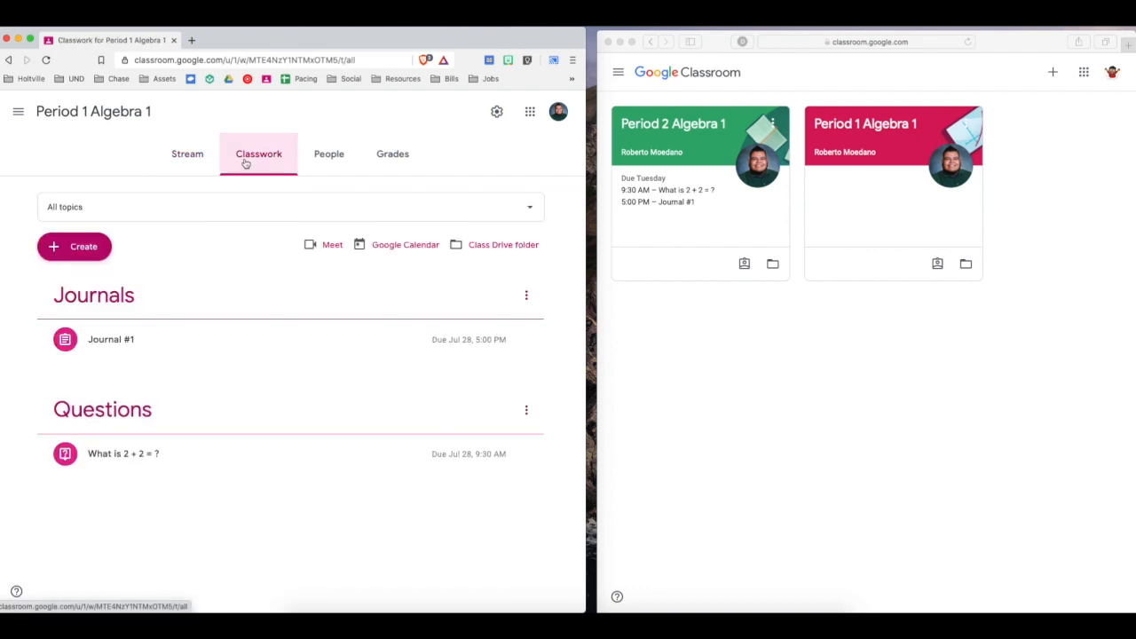
click(92, 247)
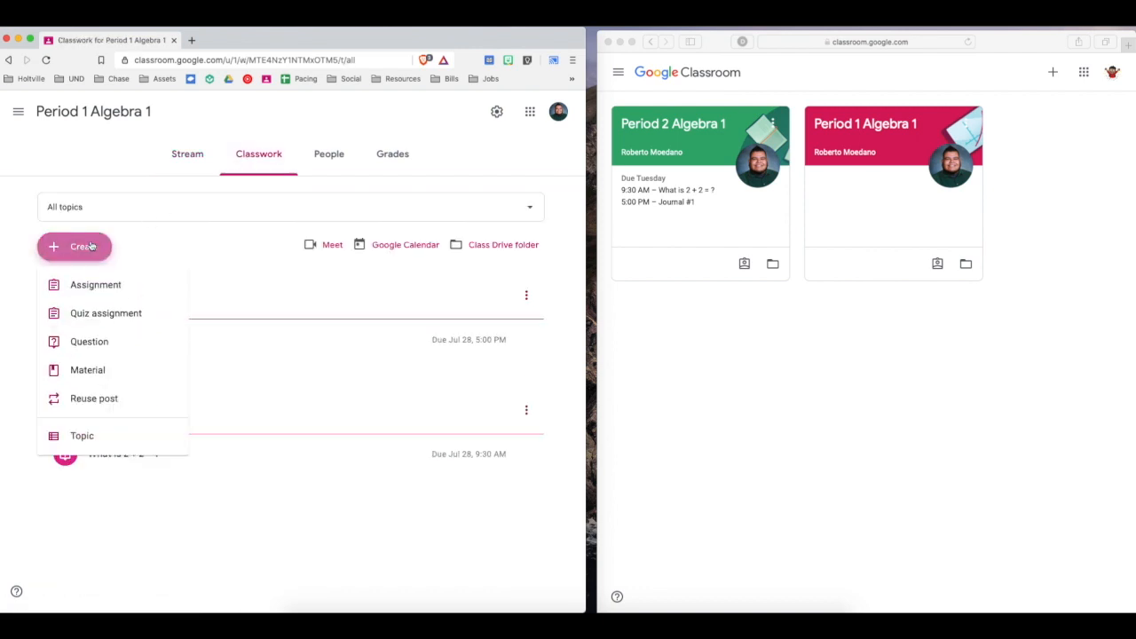
click(107, 315)
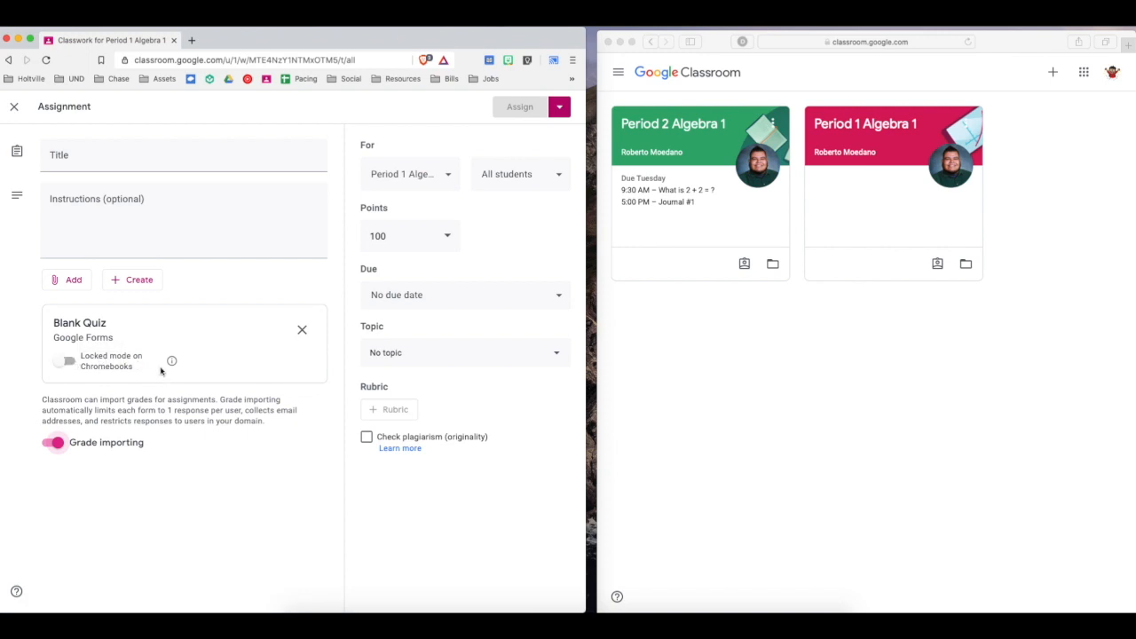
Turn off grade importing for the quiz assignment.
mouse_move(172, 363)
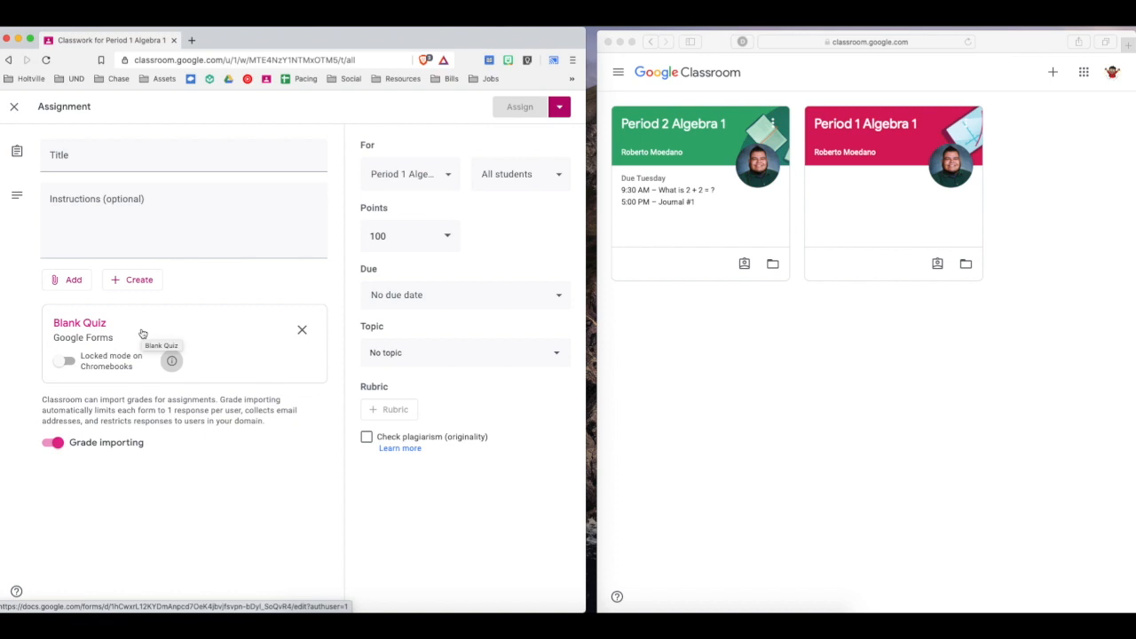
click(57, 443)
click(59, 445)
click(58, 446)
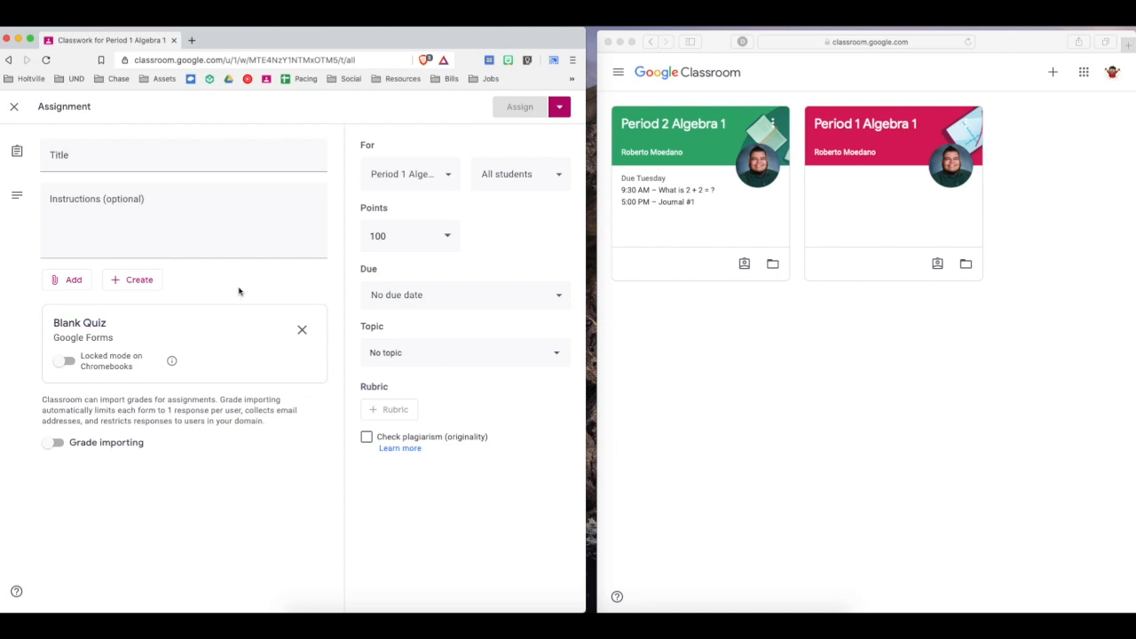
Title the assignment "Quiz #1" with the instructions "Answer each question to the best of your ability regarding addition and subtraction.".
click(77, 148)
text(Quiz #1)
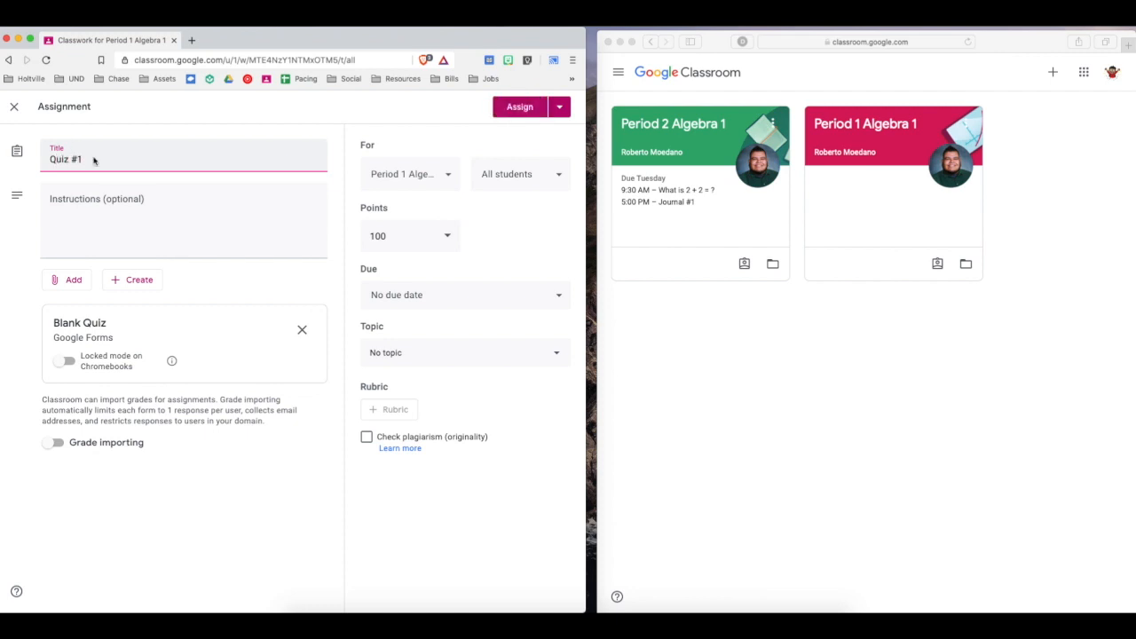
click(155, 223)
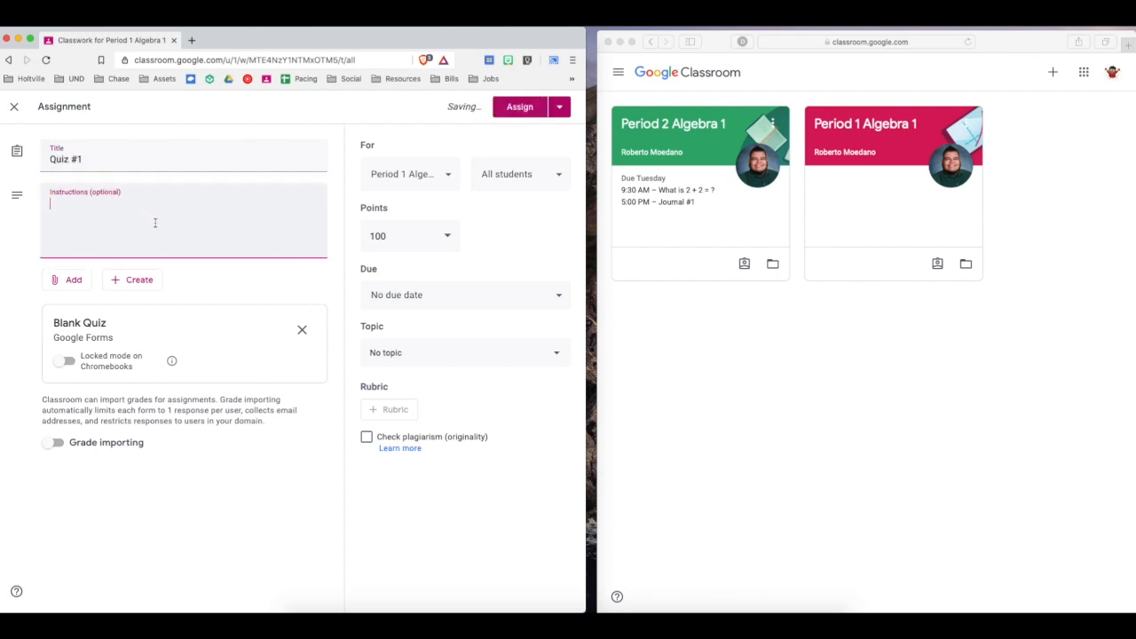
text(Answer each question)
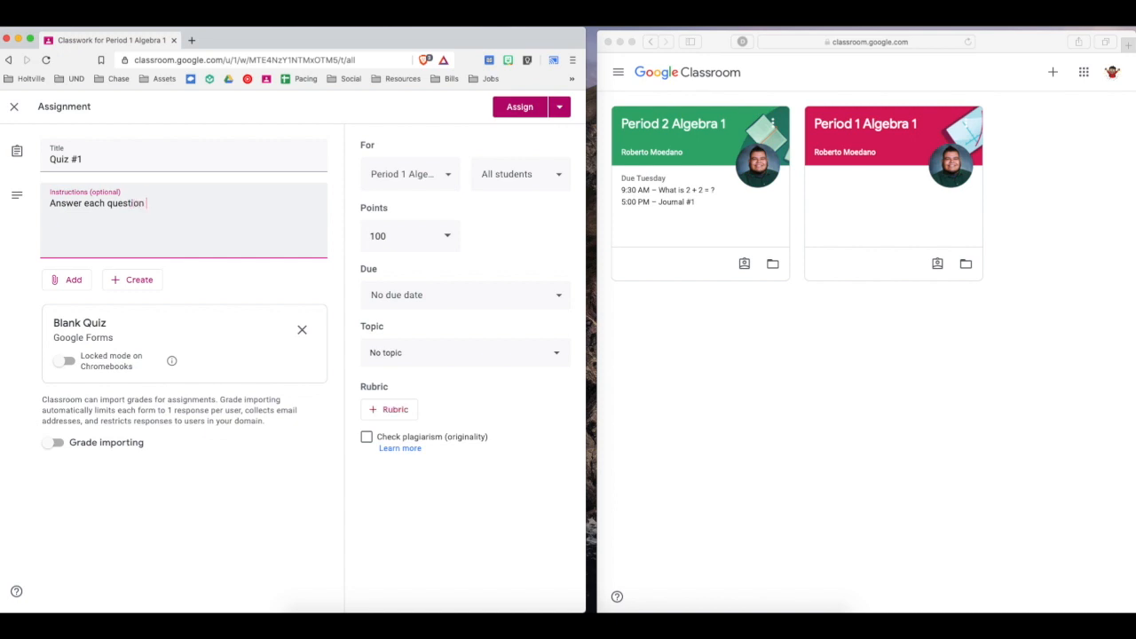
text( to the best of your ability regarding addition and subtraction.)
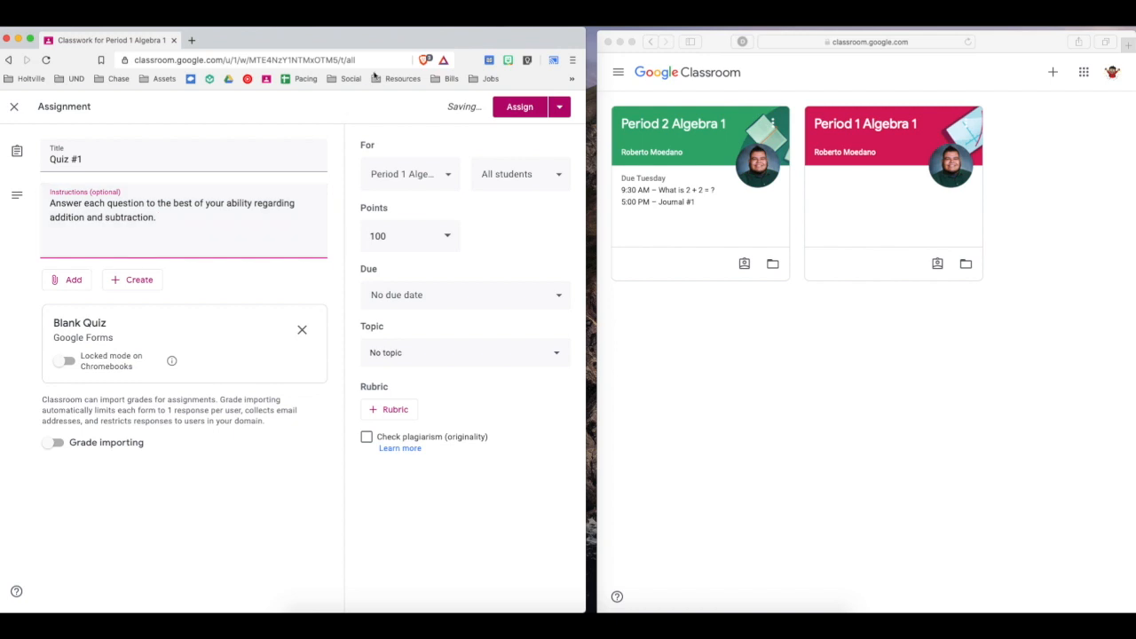
Include Period 2 Algebra 1 in the assignment's classes and set its points to 10.
click(413, 182)
click(407, 252)
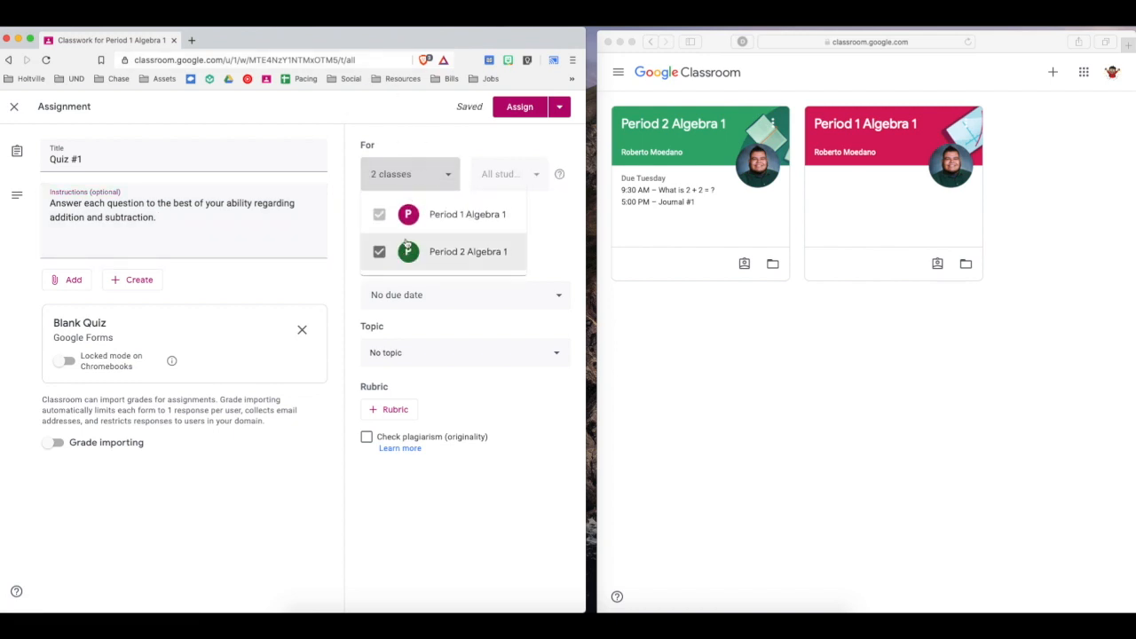
click(346, 238)
click(384, 235)
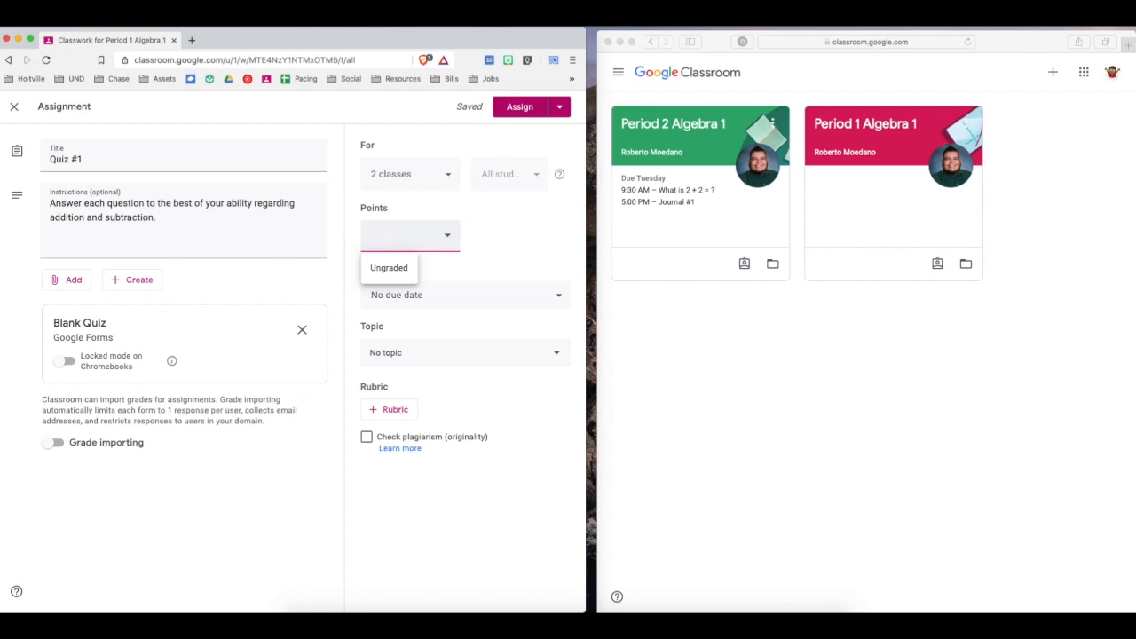
text(0)
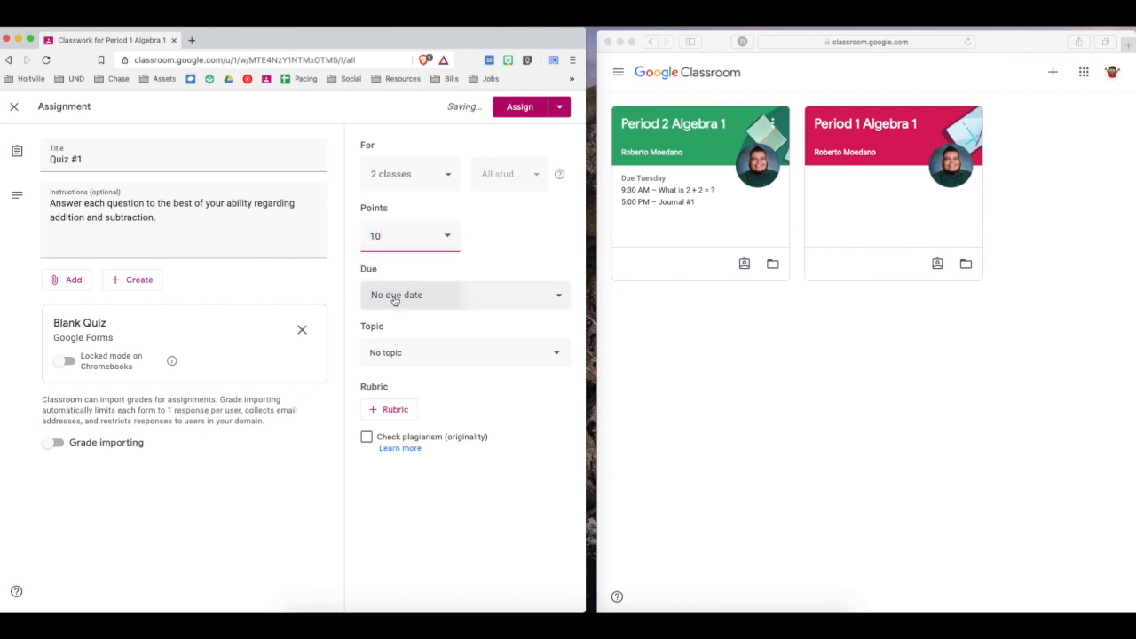
Set the assignment's due date to Jul 29, 2020 at 5:00 PM.
click(393, 295)
click(404, 348)
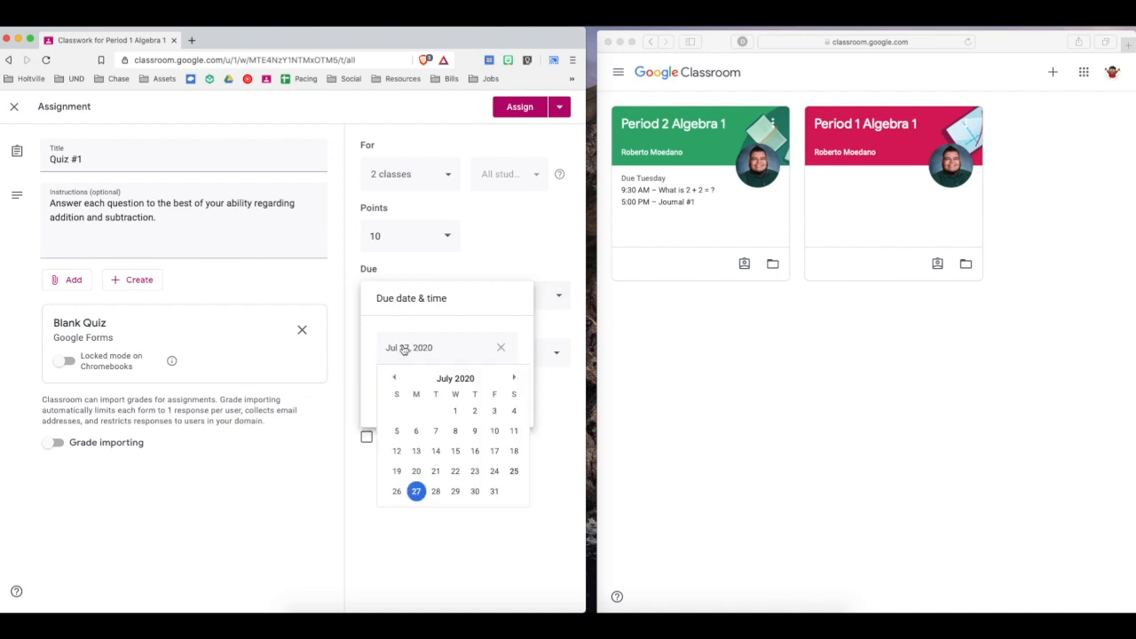
click(454, 493)
click(429, 395)
text(5)
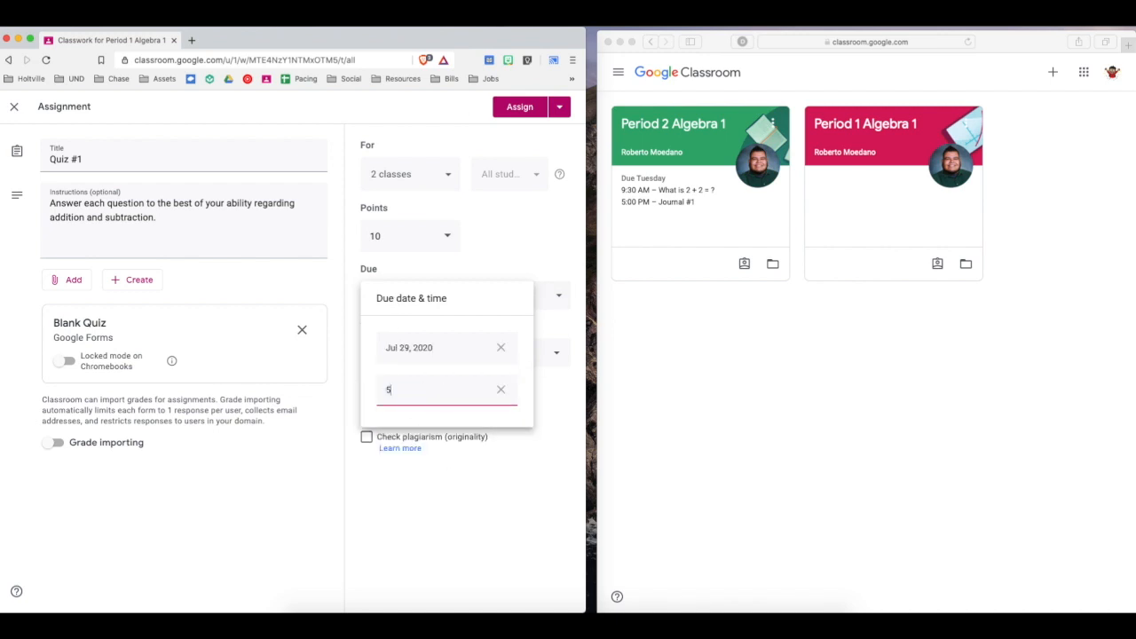
text(pm)
click(470, 502)
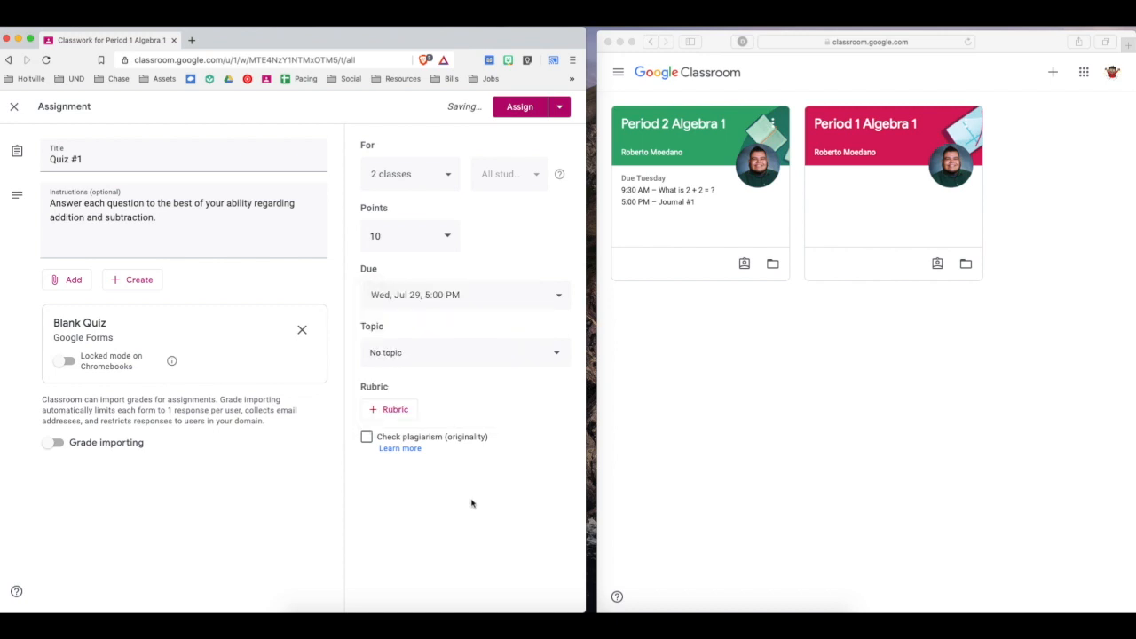
Create a new topic named "Quizzes" for the assignment.
click(418, 360)
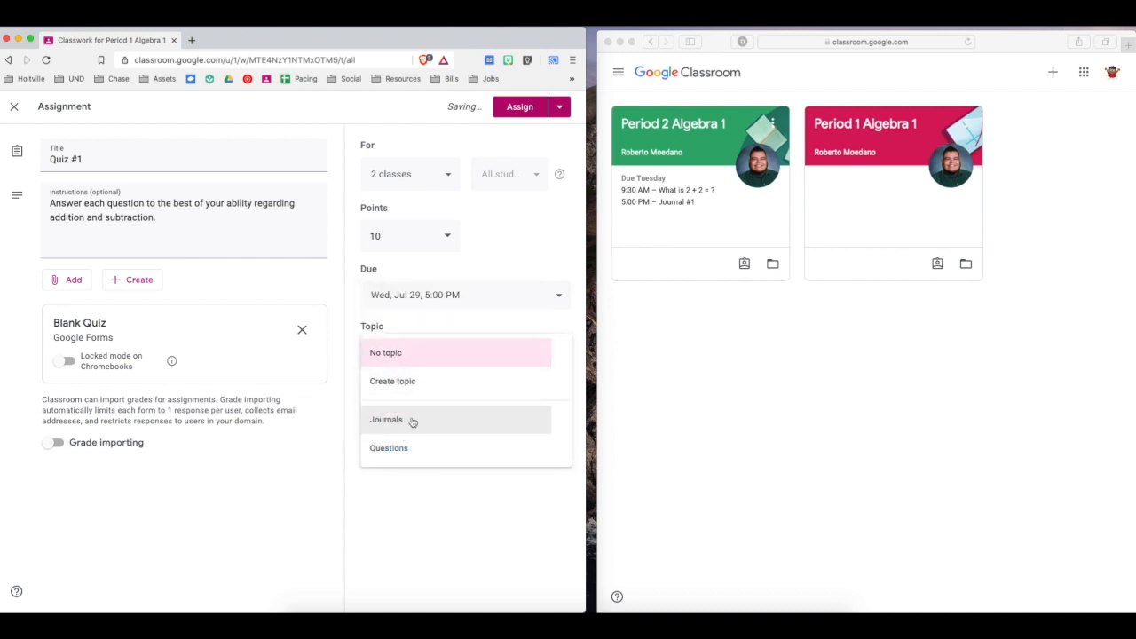
click(422, 379)
text(Quizzes)
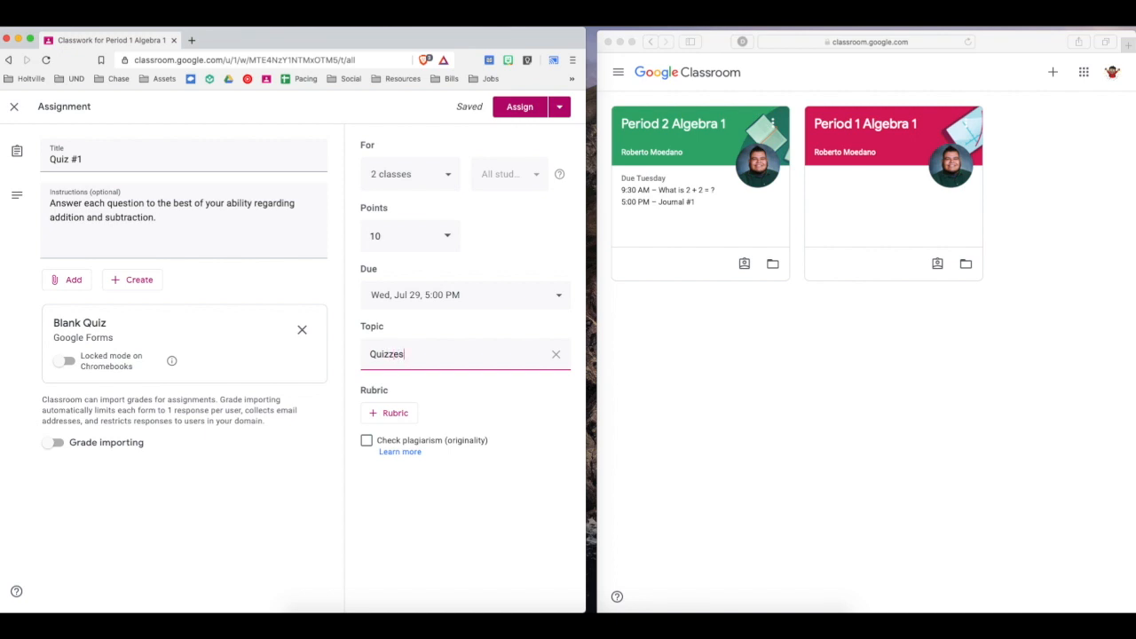
click(511, 428)
Open the attached Blank Quiz form and go through the introductory tour of quizzes to its end.
click(68, 324)
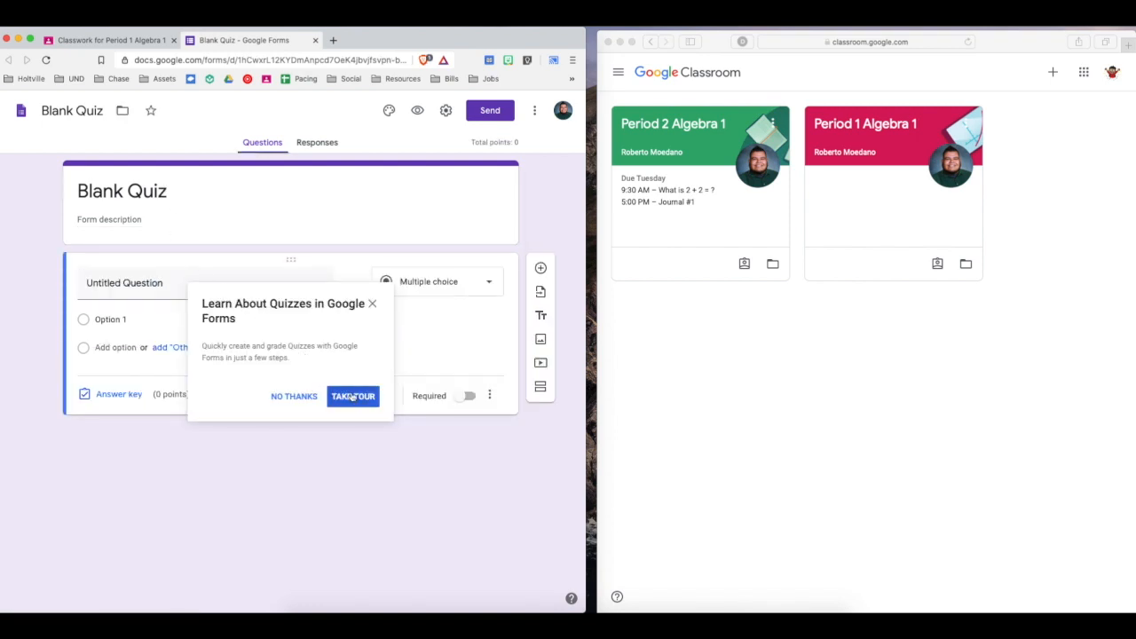
click(359, 401)
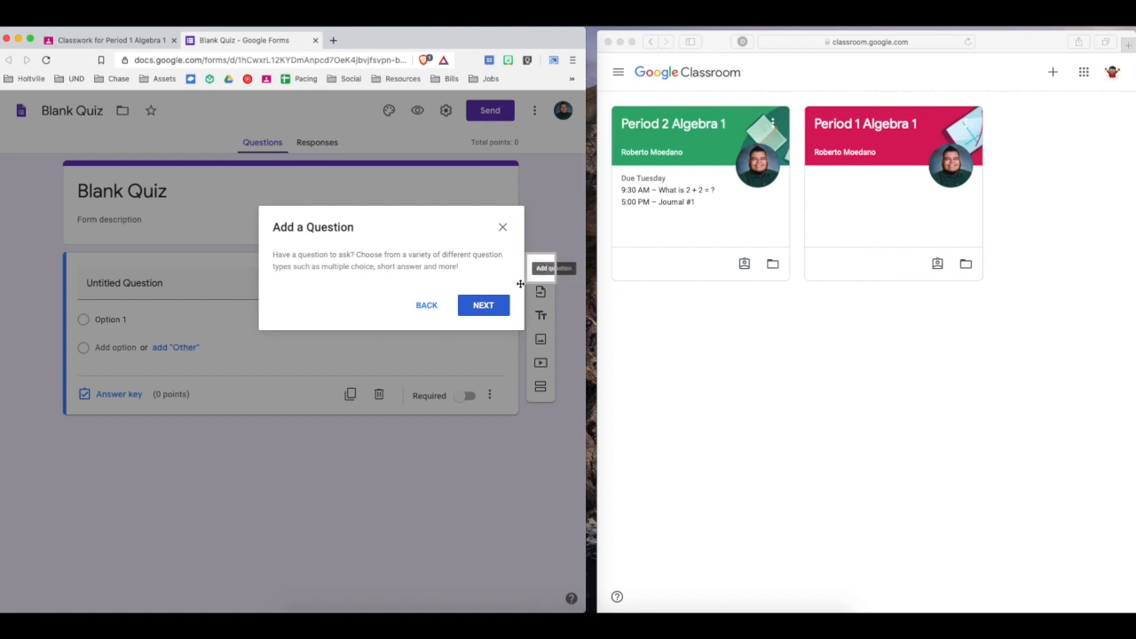
click(484, 310)
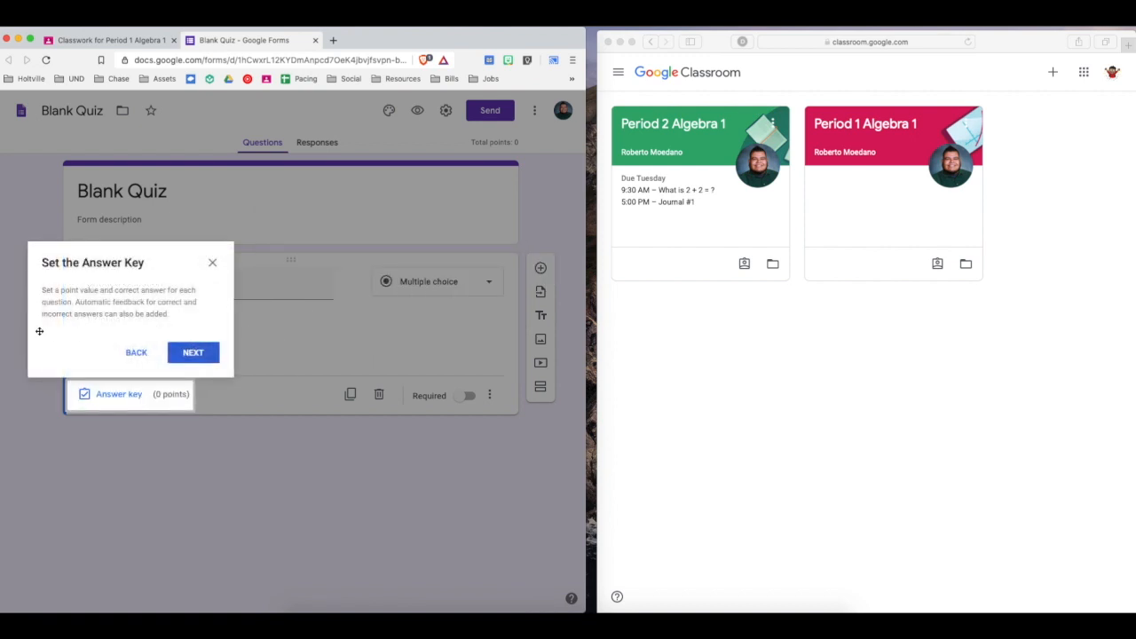
click(192, 353)
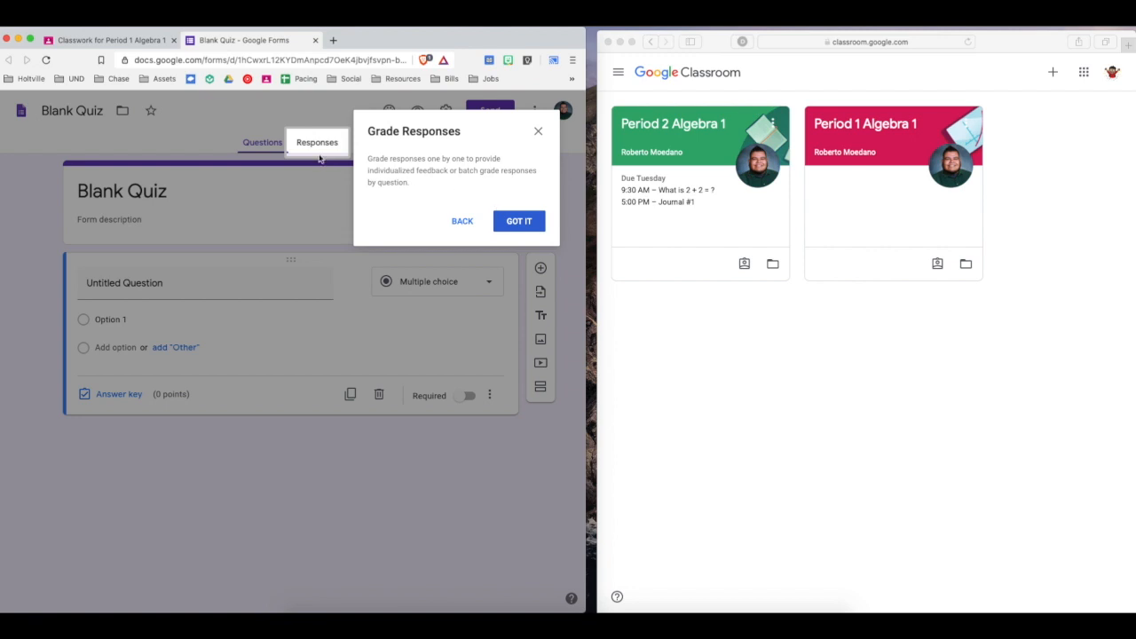
click(519, 221)
Title the form "Quiz #1" and enter "2 + 2 = ?" as the first question.
click(137, 193)
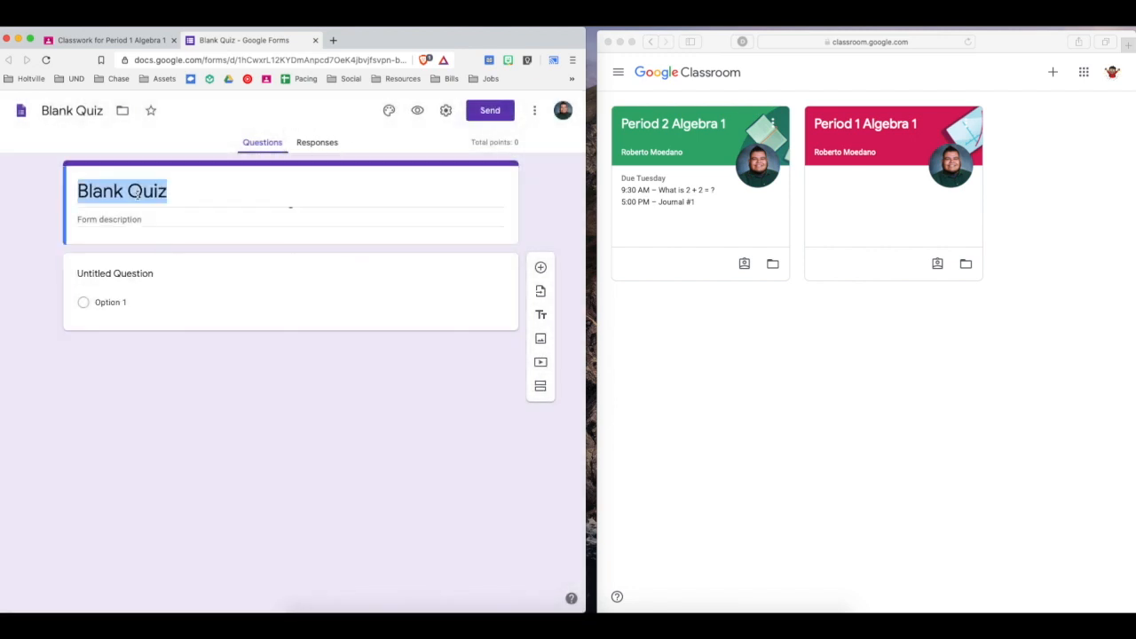
text(Quiz #1)
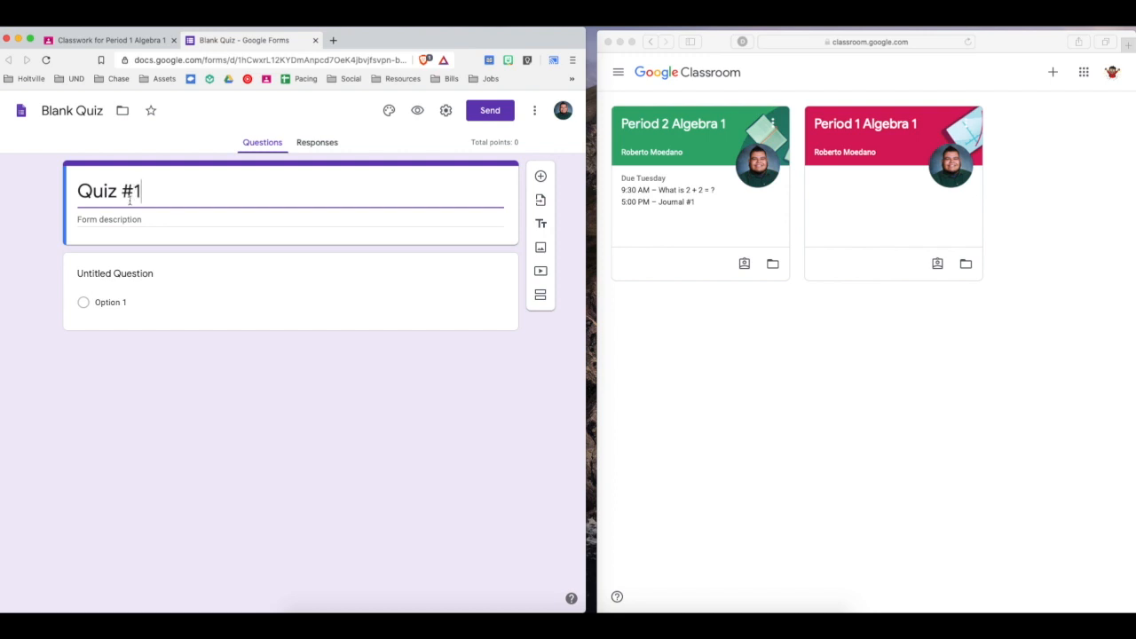
click(120, 274)
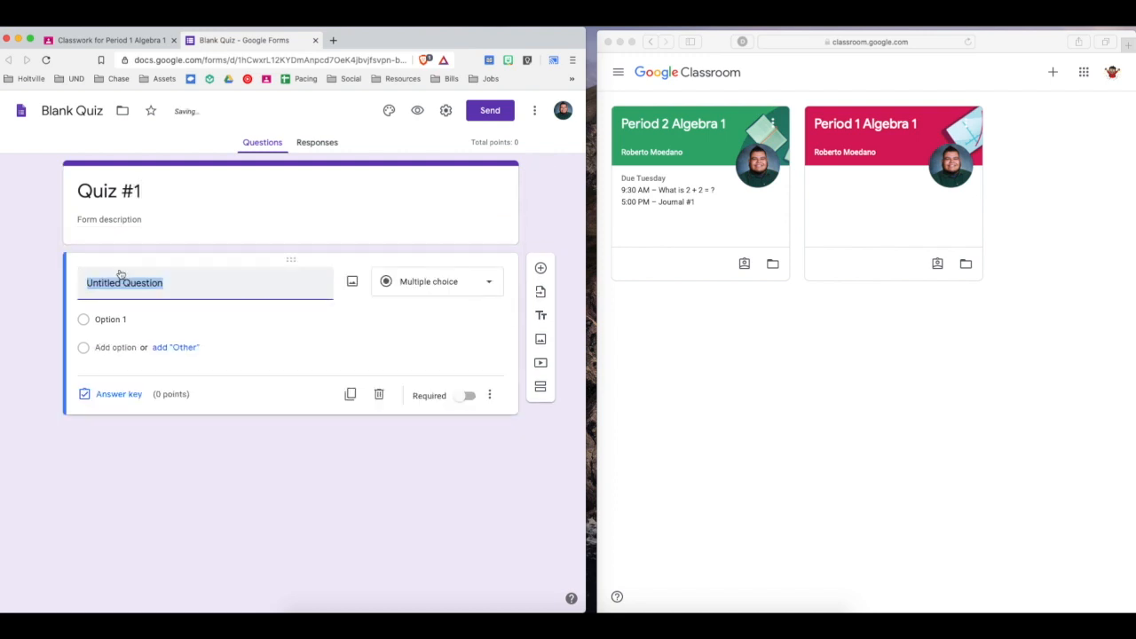
text(2 + 2 =)
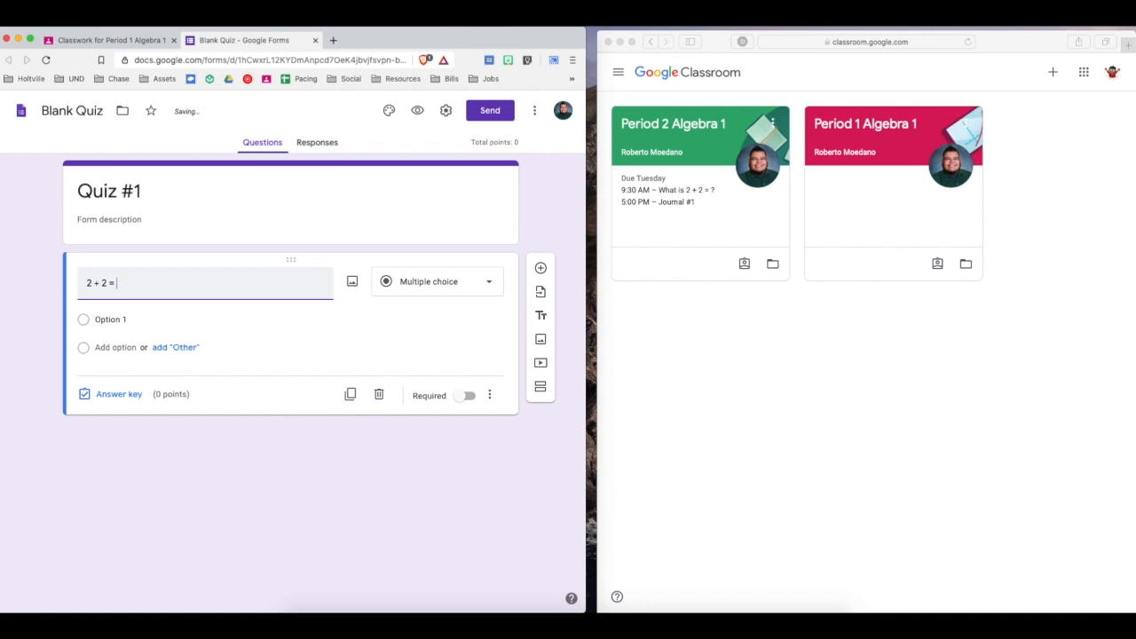
Give the "2 + 2 = ?" question the answer options 1, 2, 3 and 4.
click(97, 318)
text(1)
click(105, 346)
text(2)
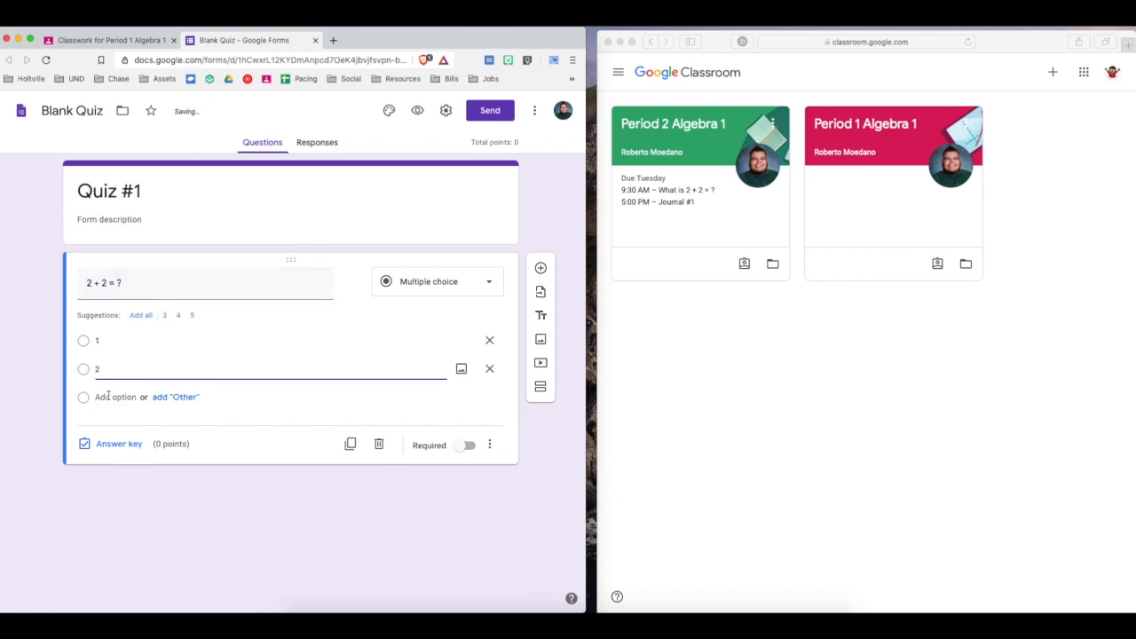
click(109, 397)
text(3)
click(120, 425)
text(4)
click(183, 530)
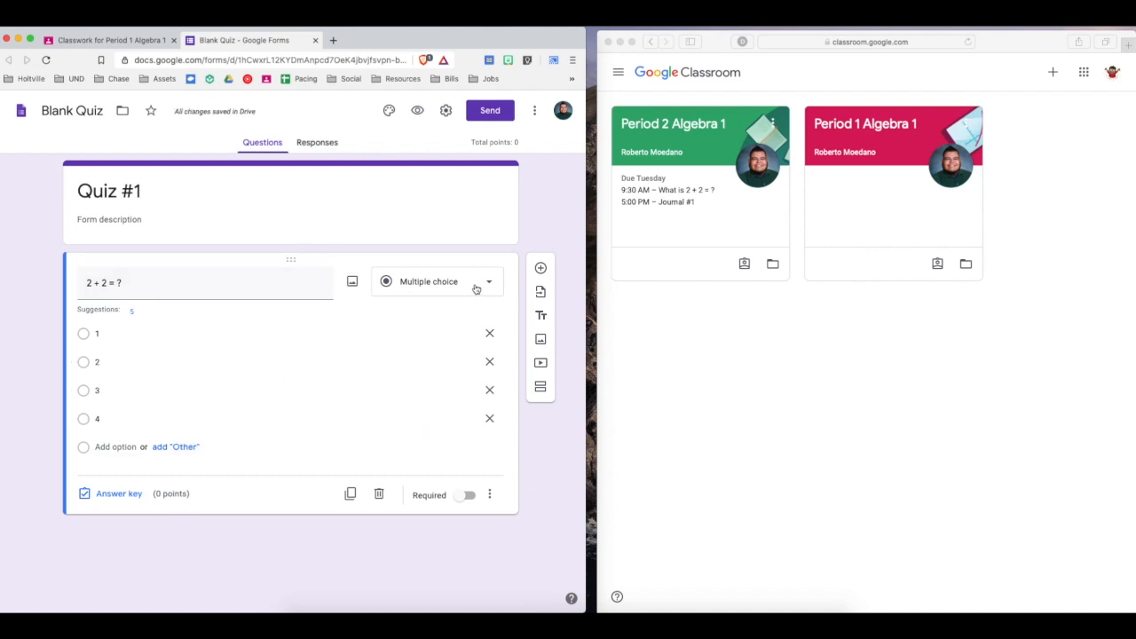
Make the "2 + 2 = ?" question required and check its additional display options without changing them.
click(437, 503)
click(464, 496)
click(464, 496)
click(462, 496)
click(463, 496)
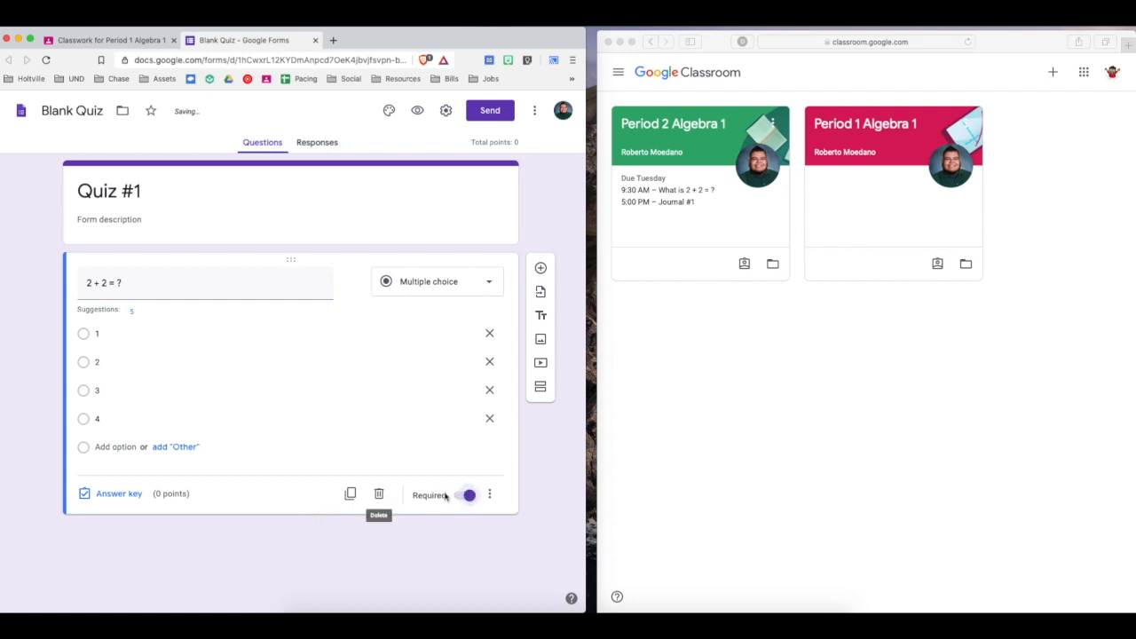
click(490, 494)
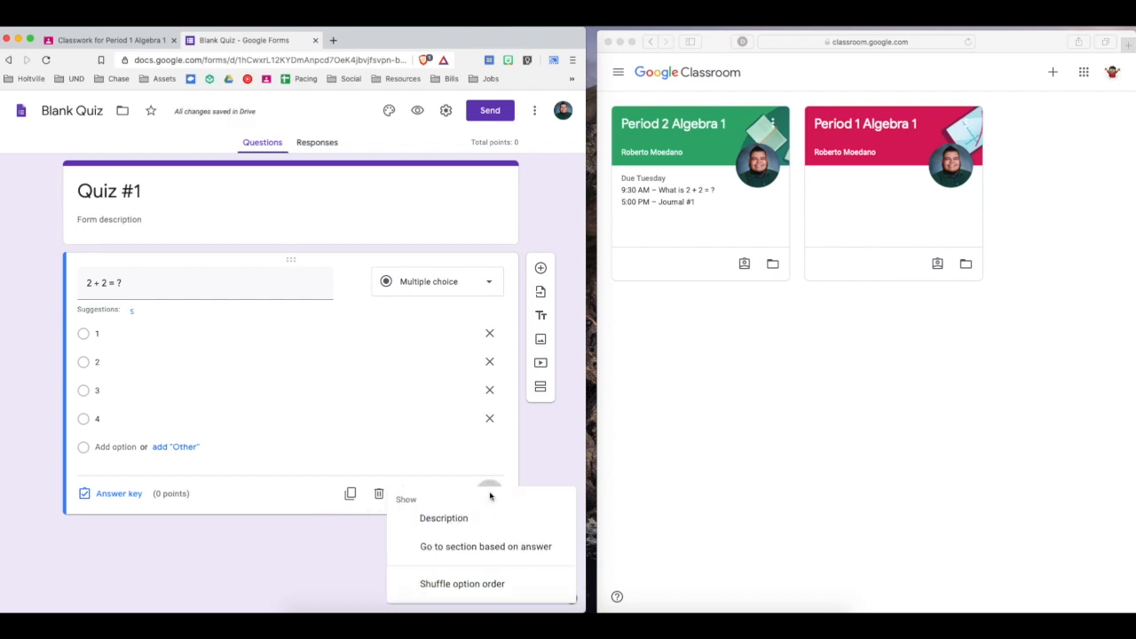
click(324, 566)
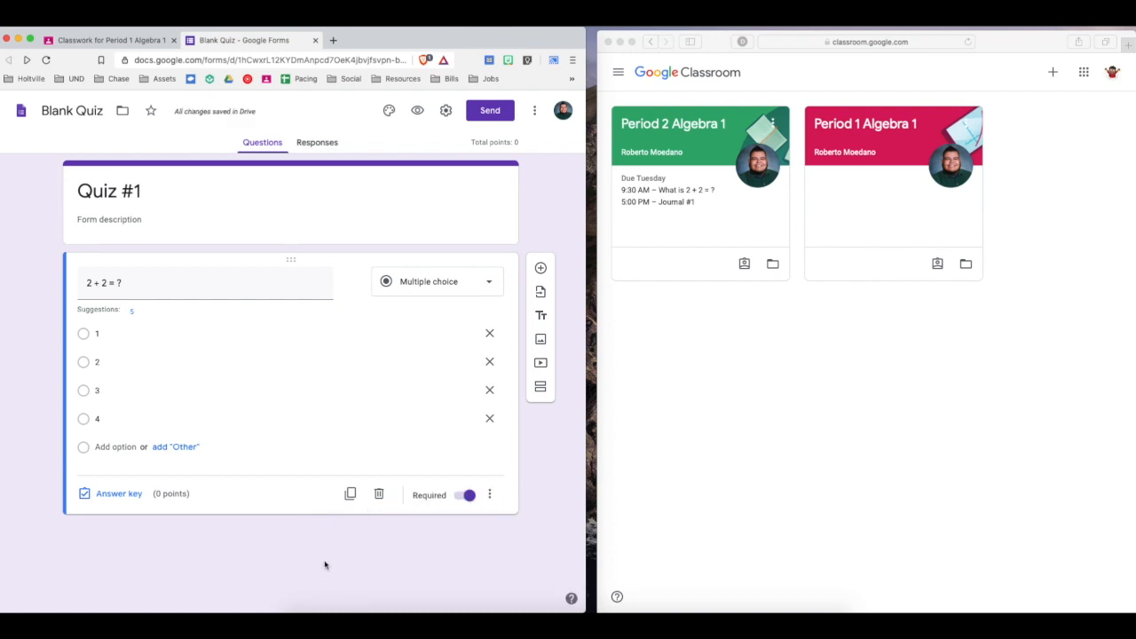
Add a Checkboxes question reading "Tell me which numbers are even numbers.".
click(542, 270)
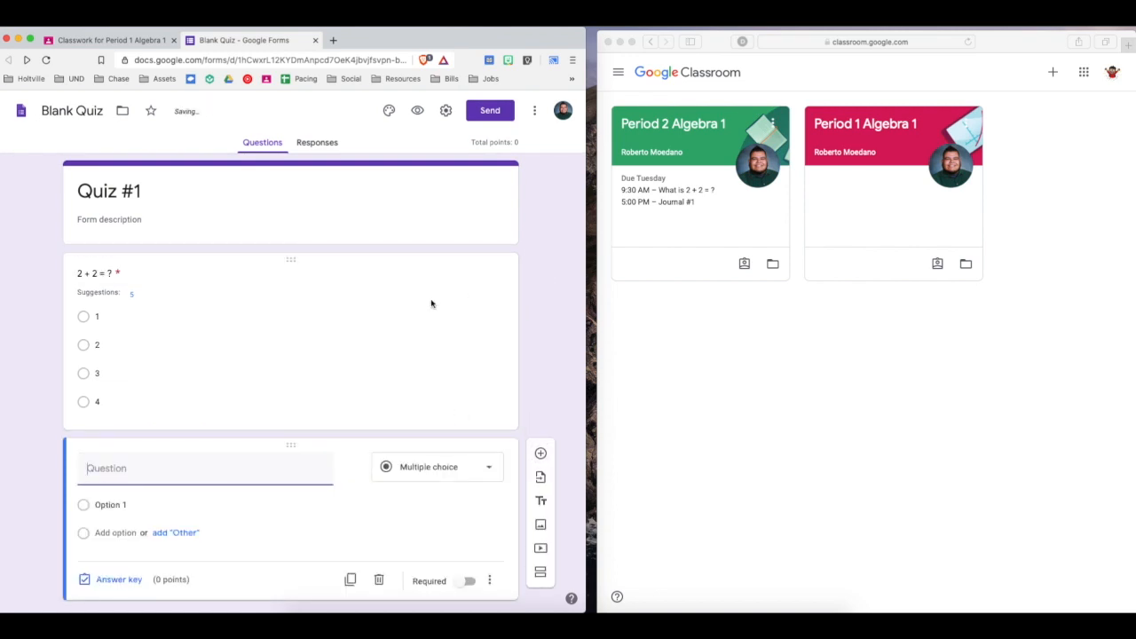
click(409, 458)
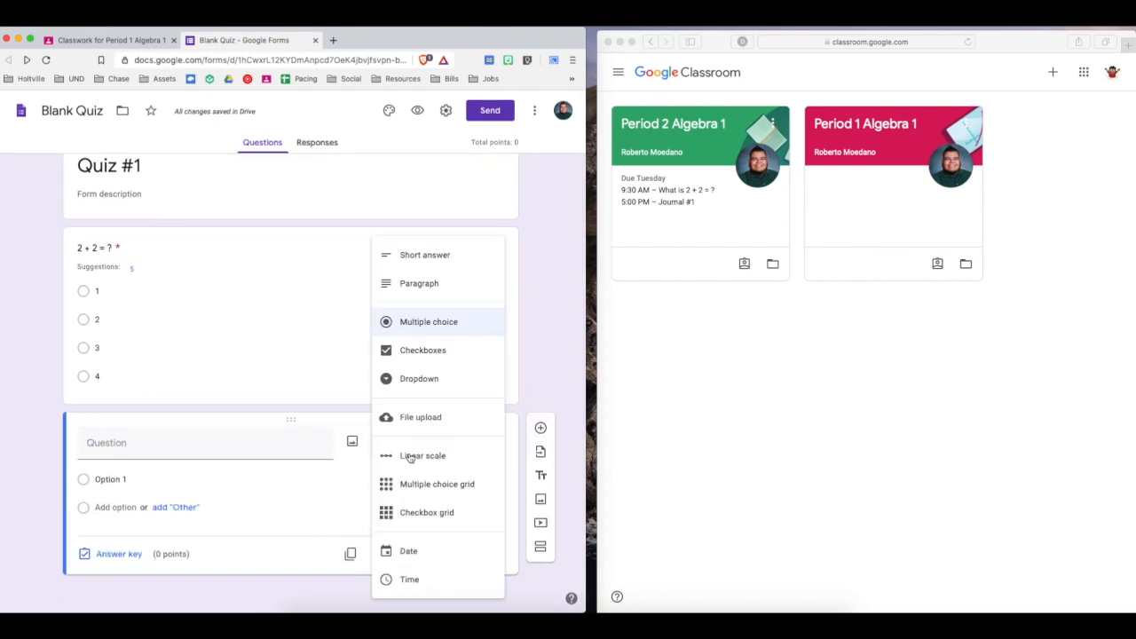
click(426, 350)
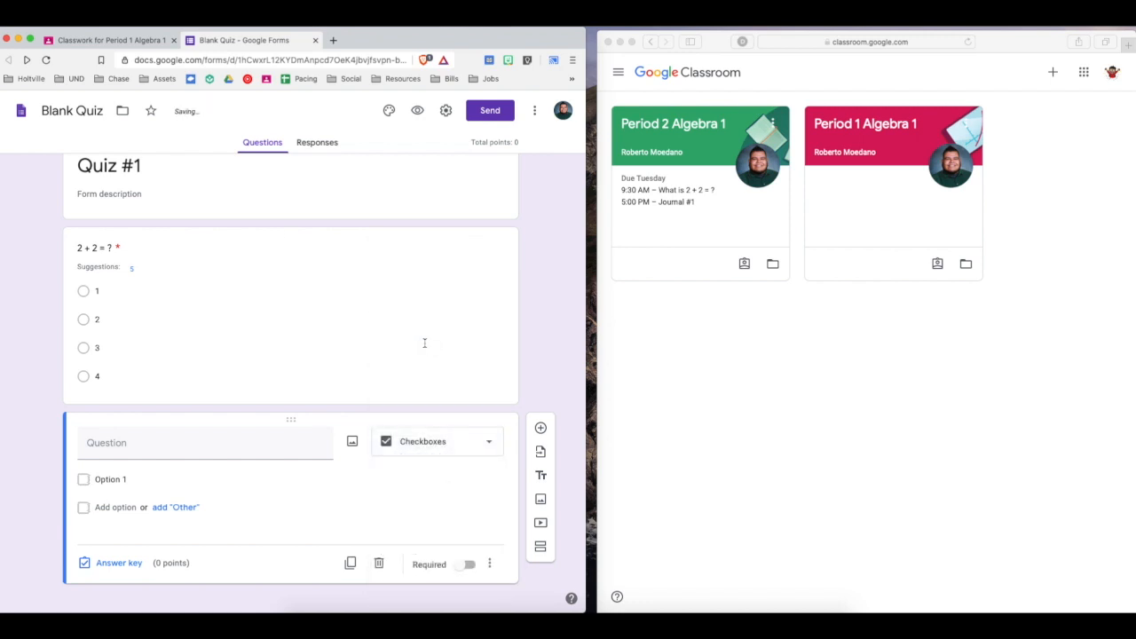
click(297, 447)
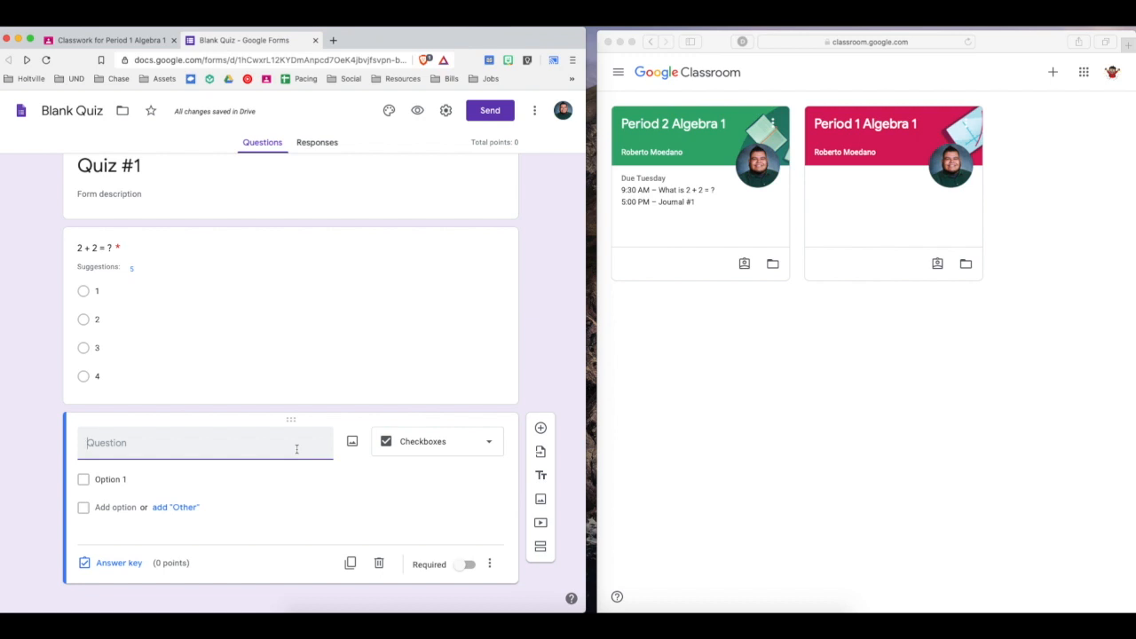
text(Tell me which)
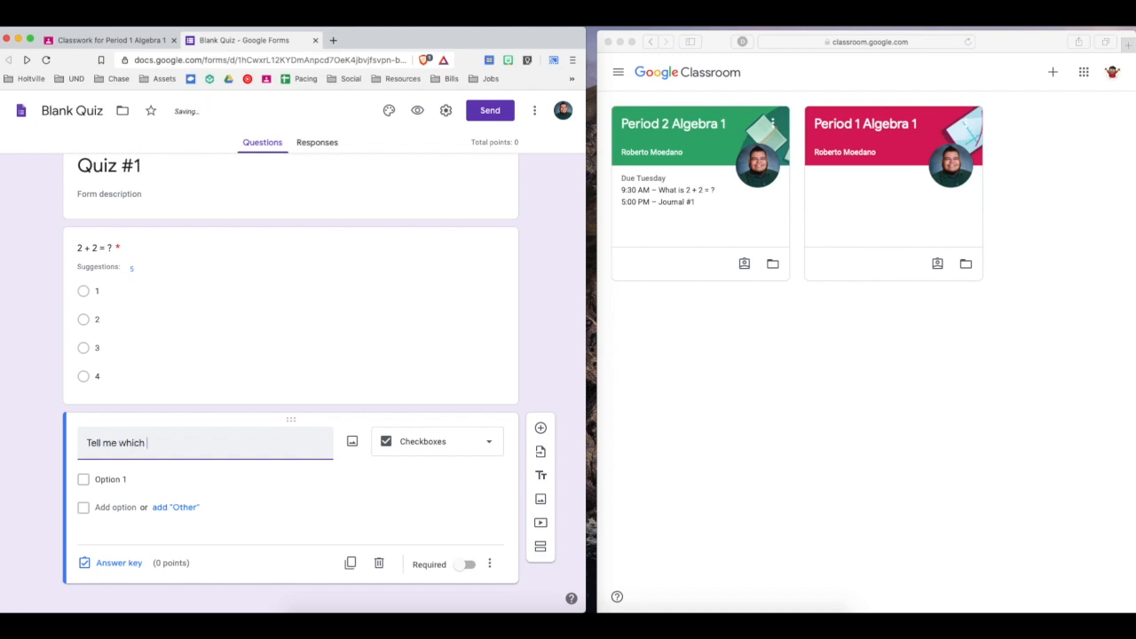
text( number is ev)
text(s)
key(Delete)
key(Delete)
key(Delete)
text(are even numbers.)
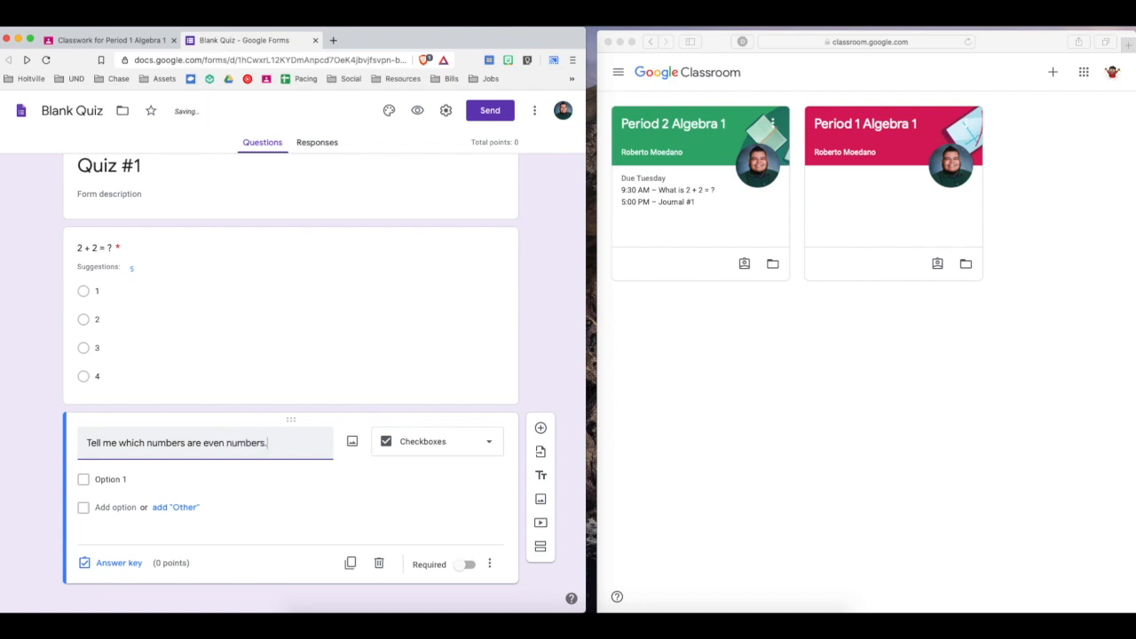
Give the even numbers question ten checkbox options, the numbers 1 through 10 in order.
click(126, 478)
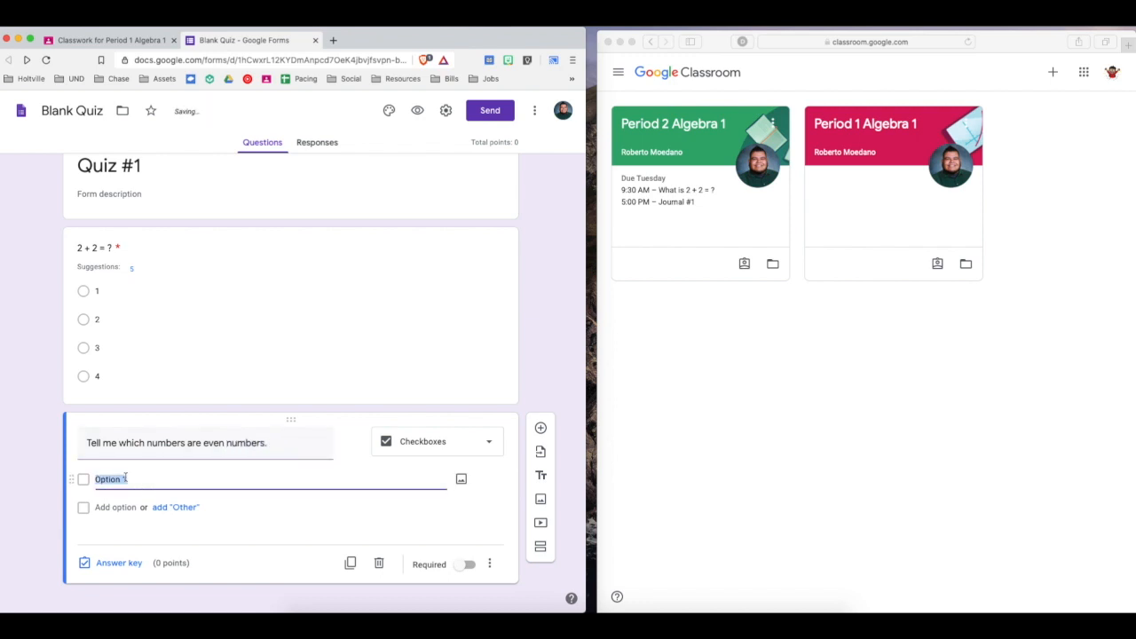
text(1)
key(Return)
text(2)
key(Return)
text(3)
key(Return)
text(4)
key(Return)
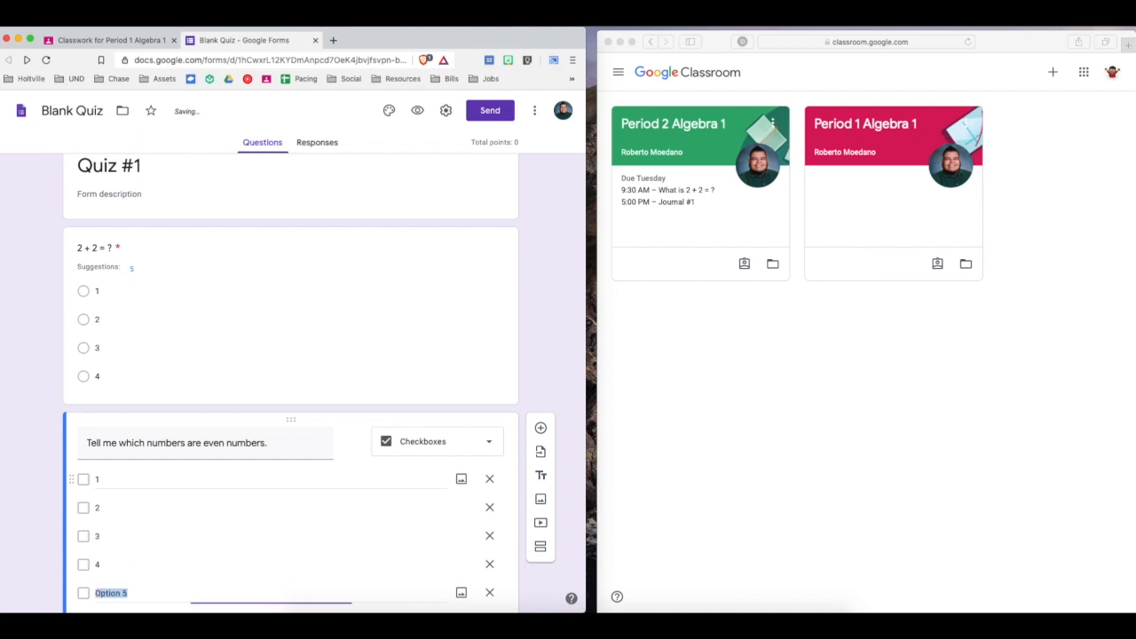
text(5)
key(Return)
text(6)
key(Return)
text(7)
key(Return)
text(8)
key(Return)
text(9)
key(Return)
text(10)
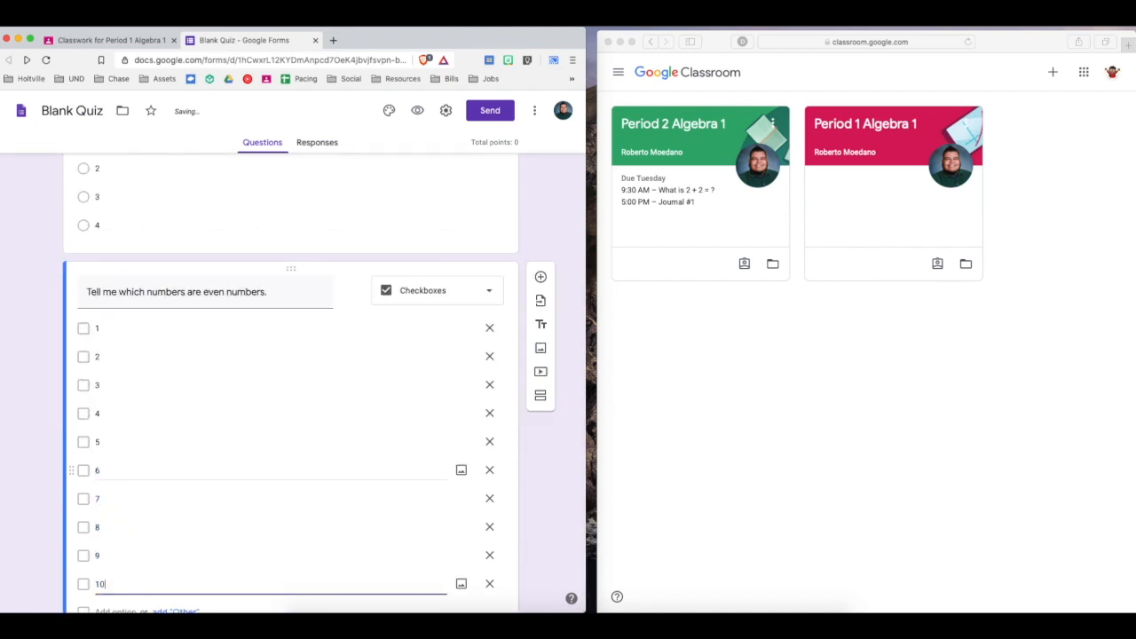
click(12, 423)
Make the even numbers question required.
scroll(11, 422, down, 2)
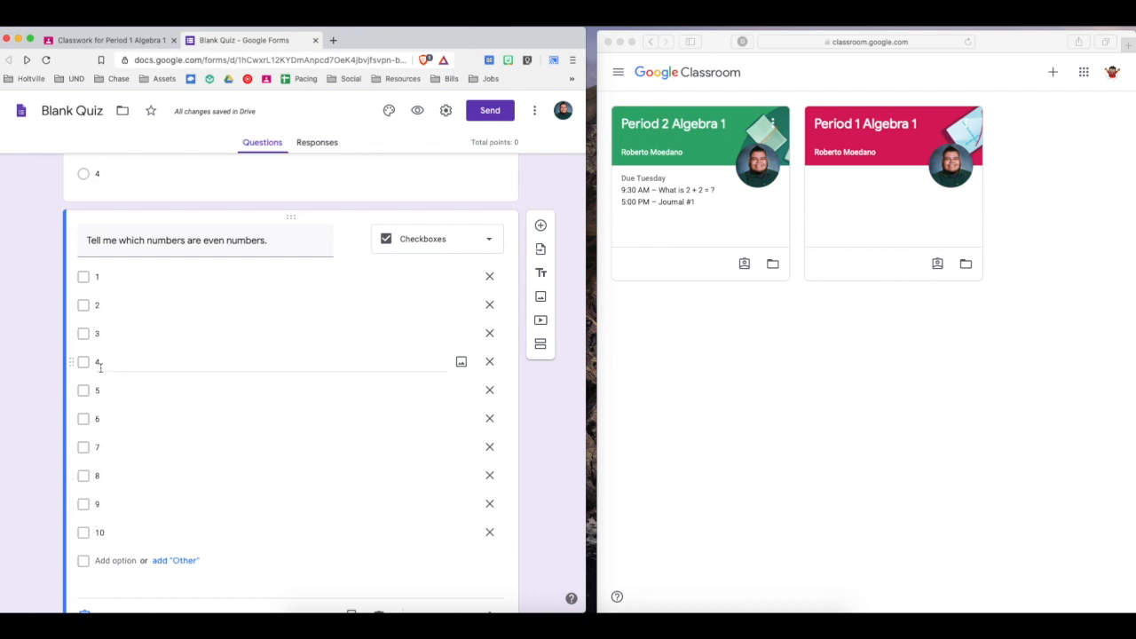
scroll(0, 423, down, 1)
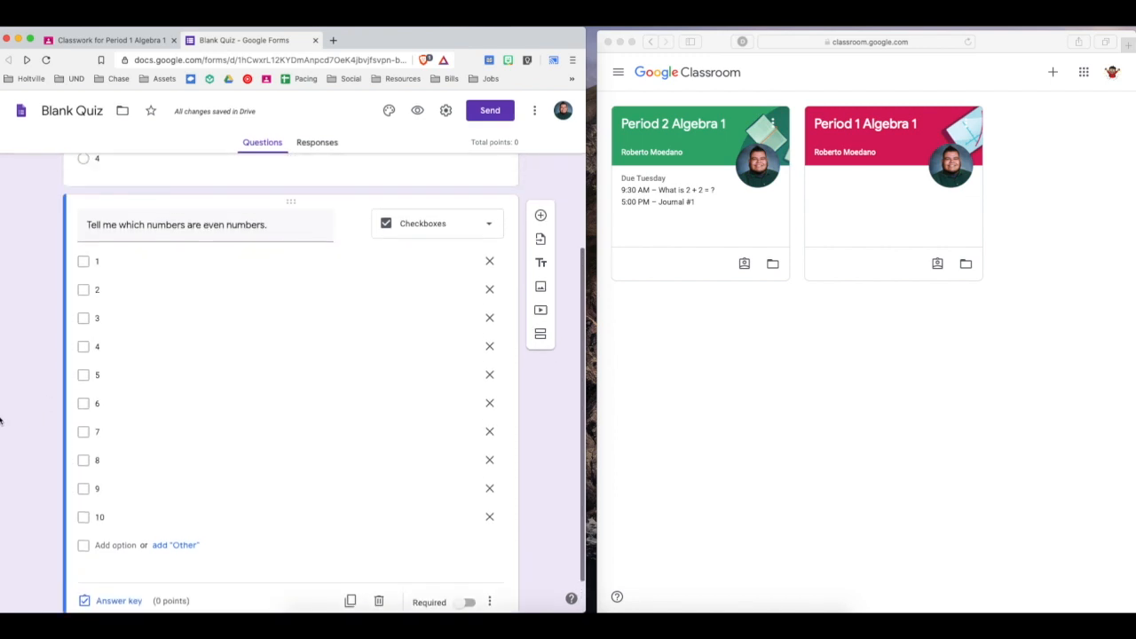
scroll(0, 422, up, 1)
scroll(0, 430, down, 3)
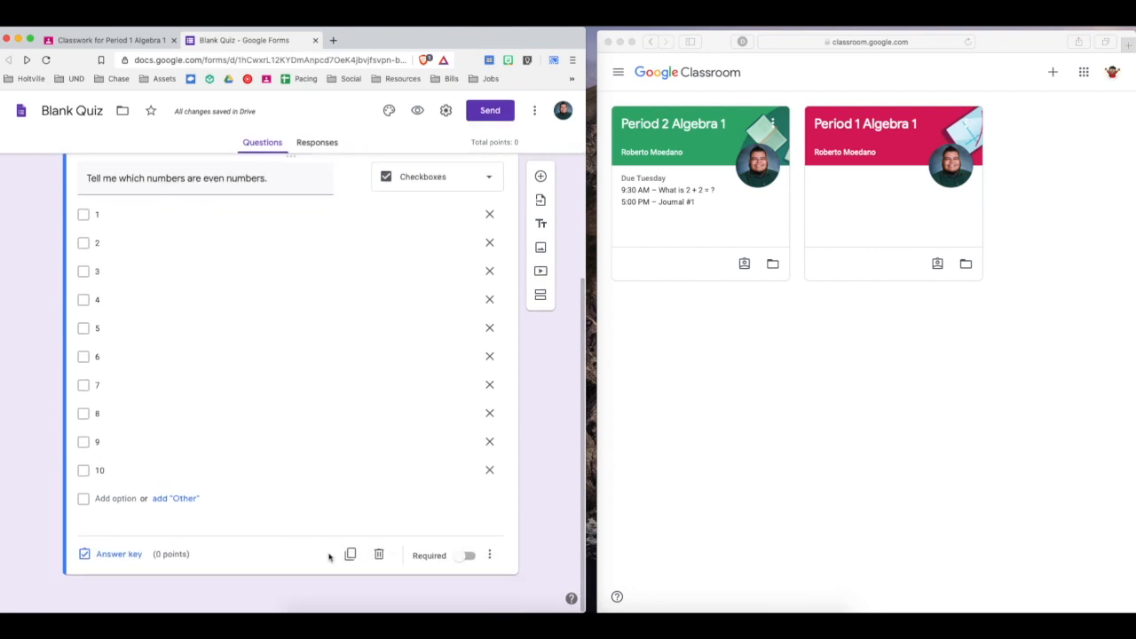
click(468, 557)
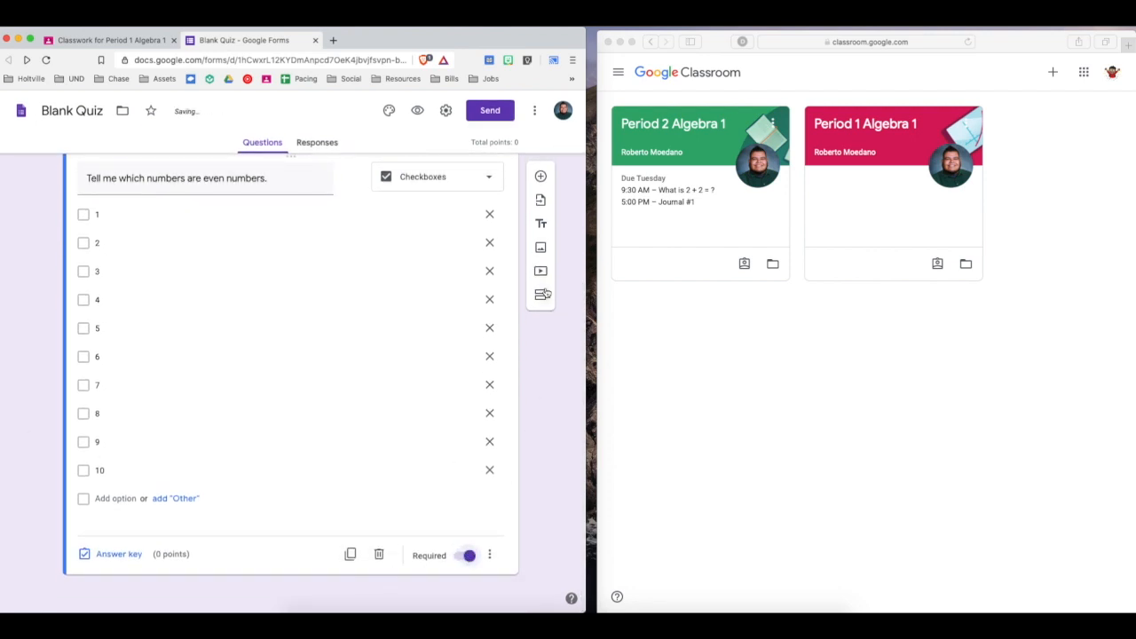
Add a Dropdown question below the even numbers question with the text "10-4".
click(540, 176)
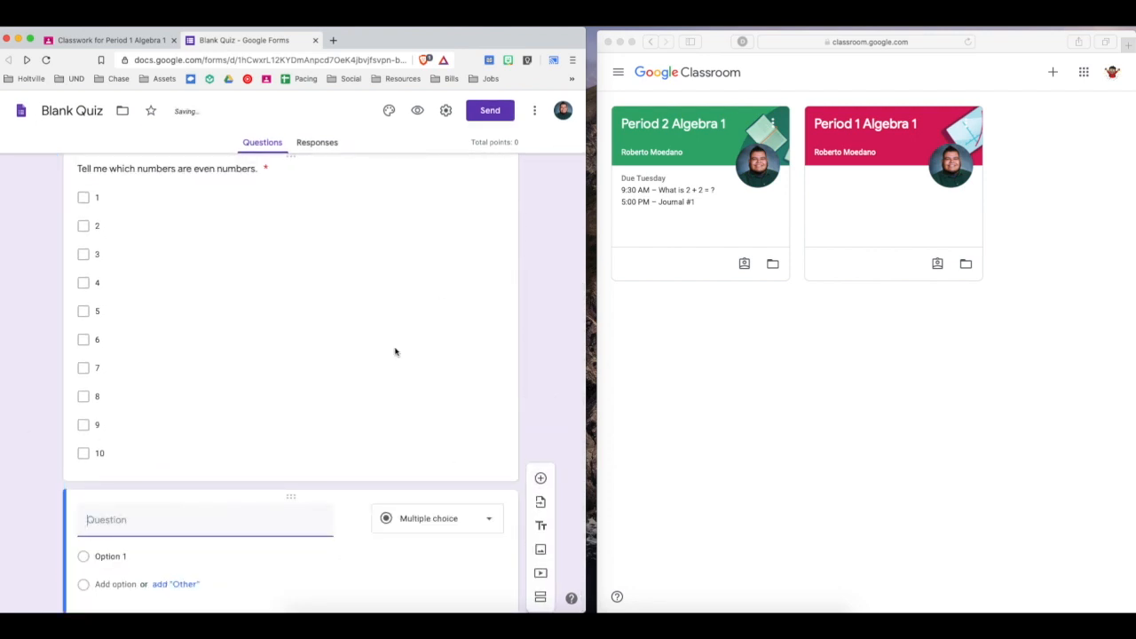
click(401, 442)
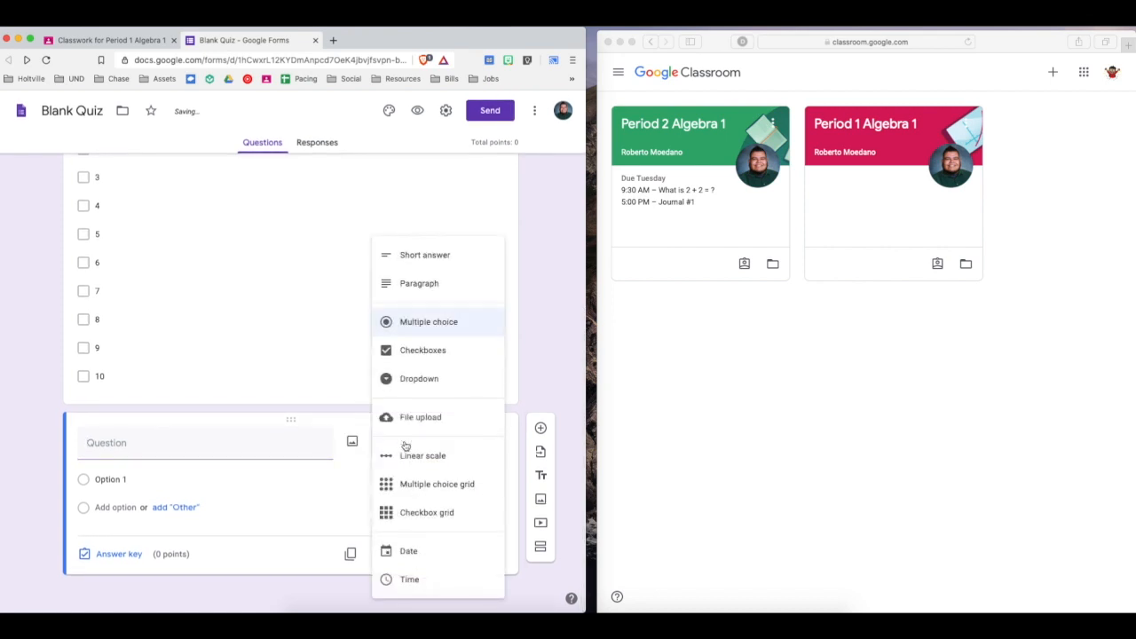
click(411, 378)
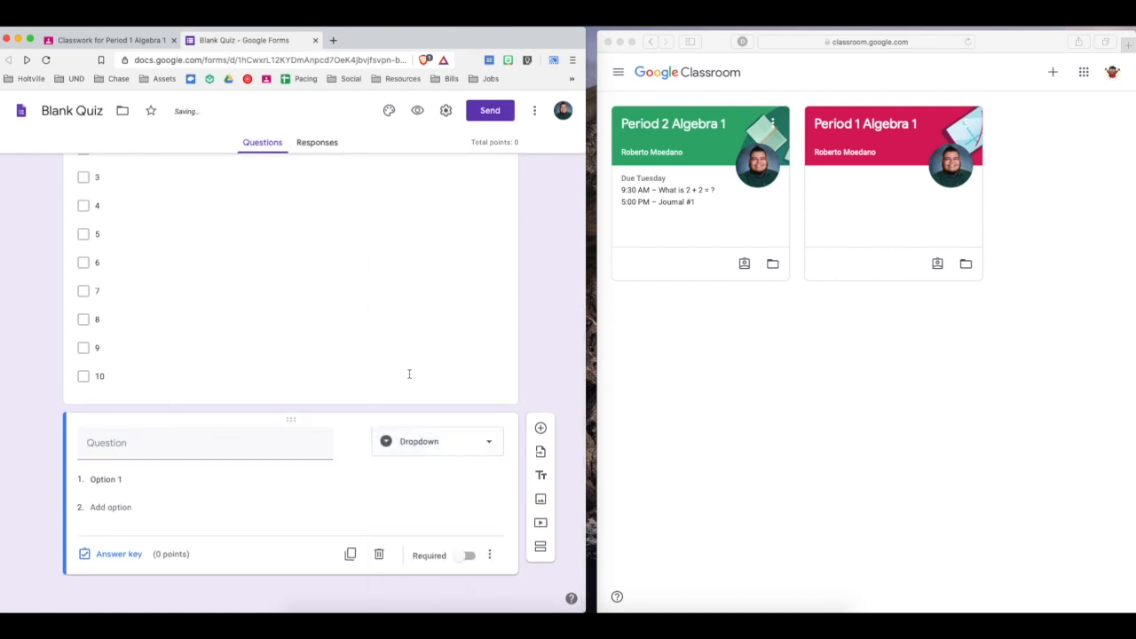
click(192, 448)
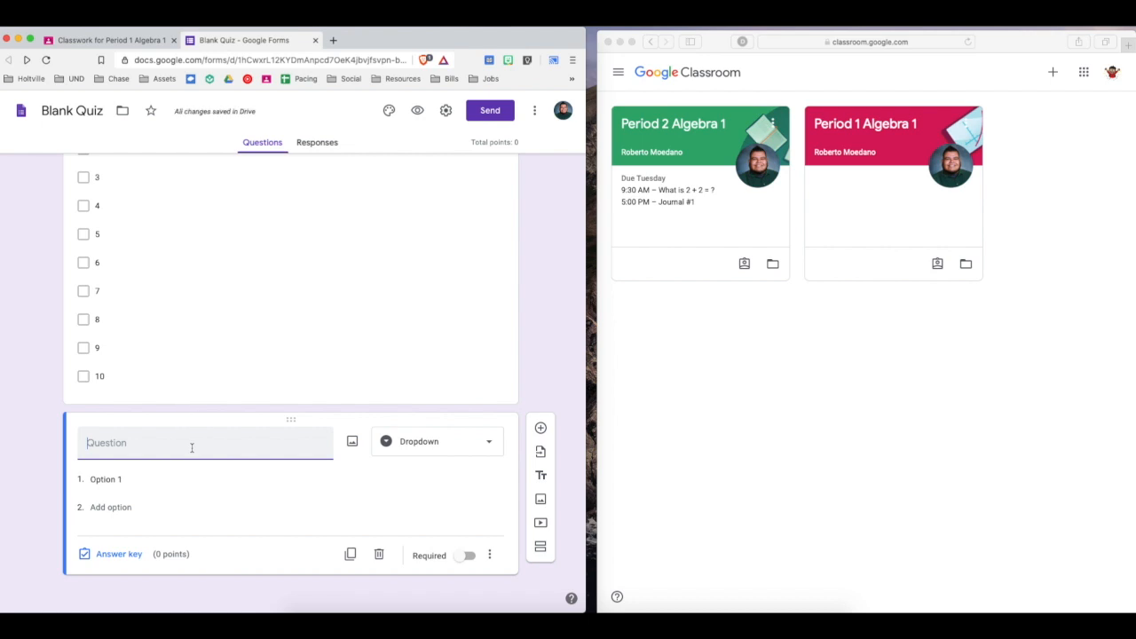
text(10-4)
Give the "10-4" dropdown question six options, the numbers 2 through 7 in order.
click(109, 479)
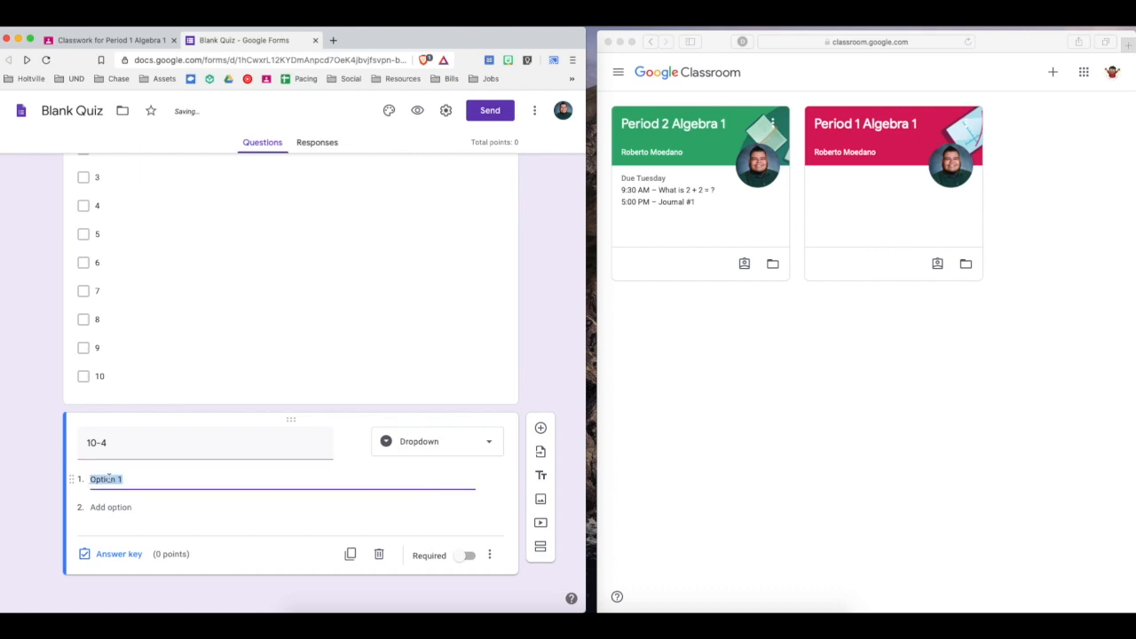
text(2)
key(Return)
text(3)
click(107, 511)
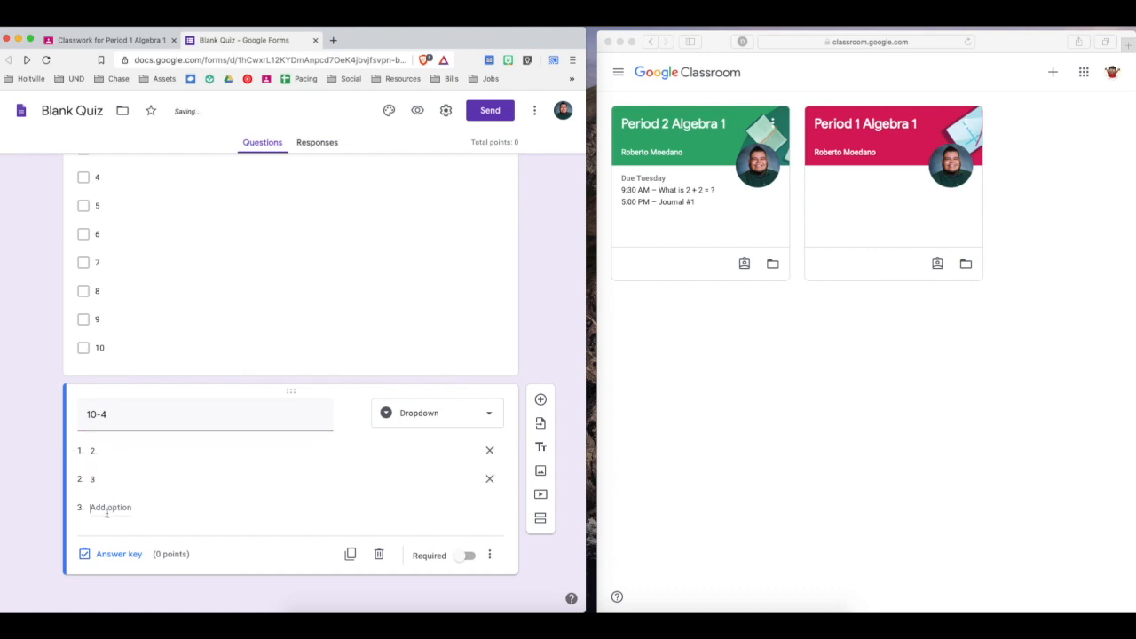
text(4)
key(Return)
text(5)
key(Return)
text(6)
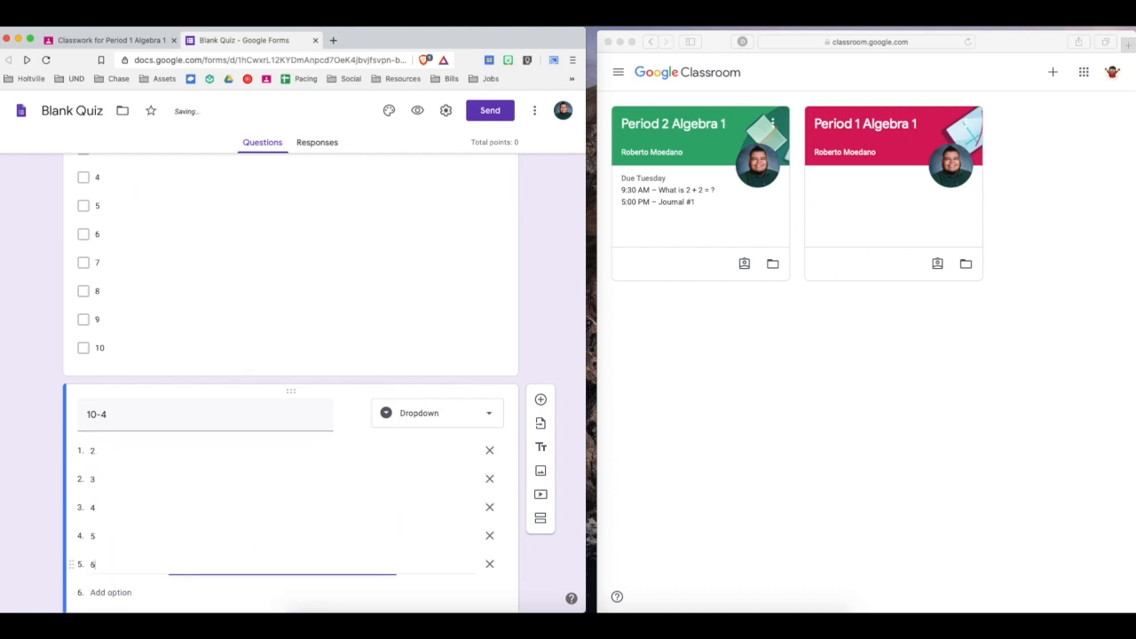
click(110, 591)
text(7)
click(38, 506)
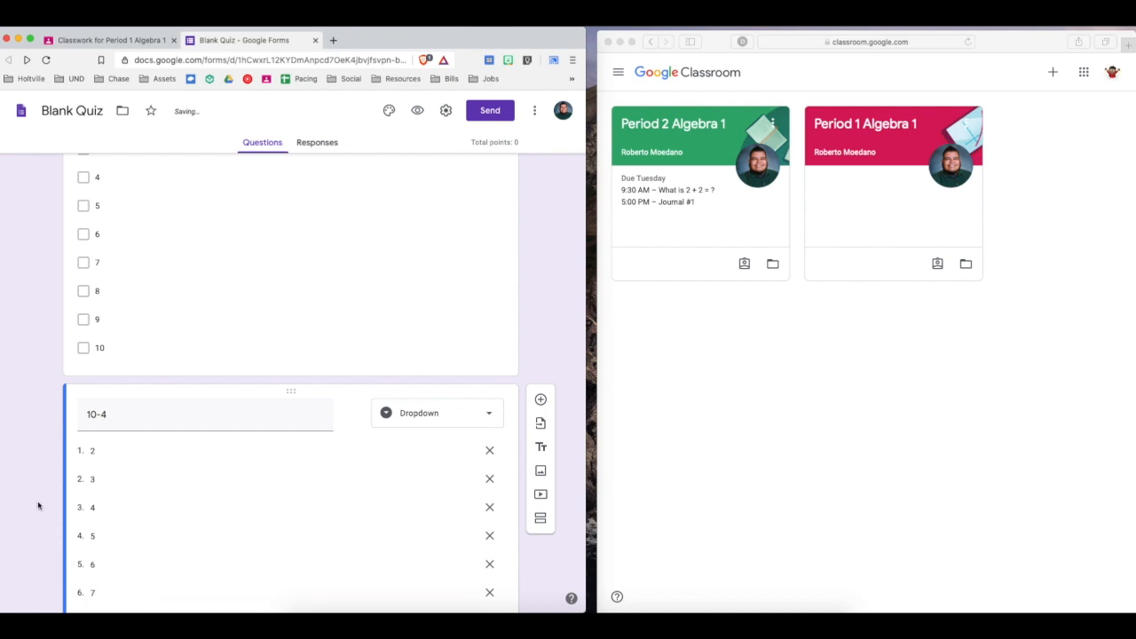
scroll(37, 506, up, 15)
scroll(37, 506, down, 1)
scroll(37, 509, down, 4)
click(434, 410)
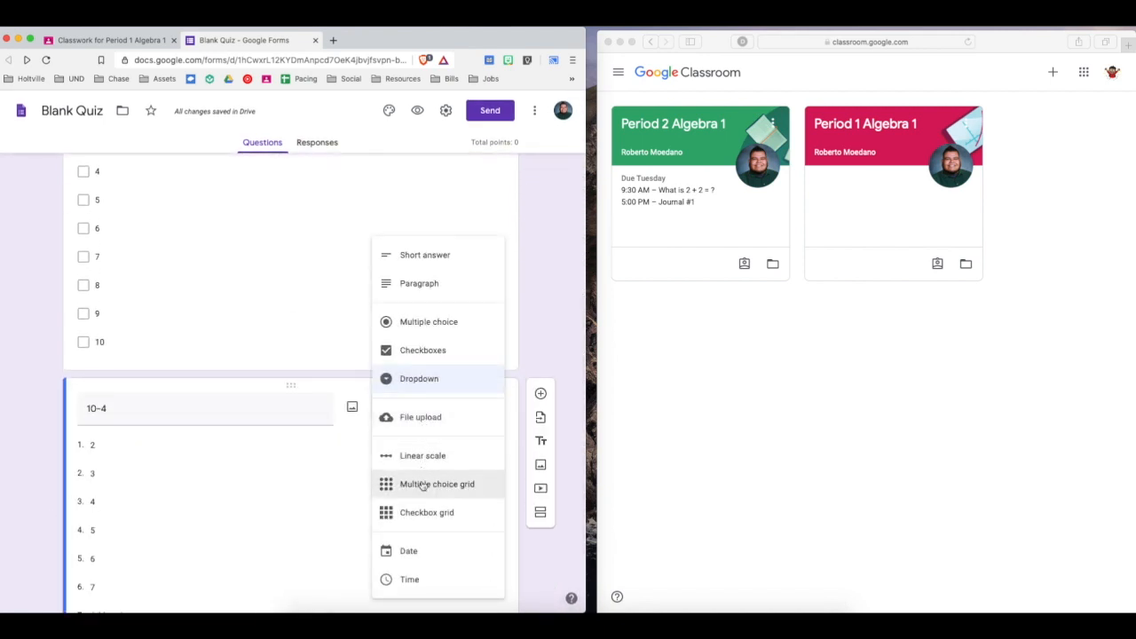
click(16, 373)
Add a new blank question and move it to the start of the quiz, above "2 + 2 = ?".
scroll(17, 373, up, 10)
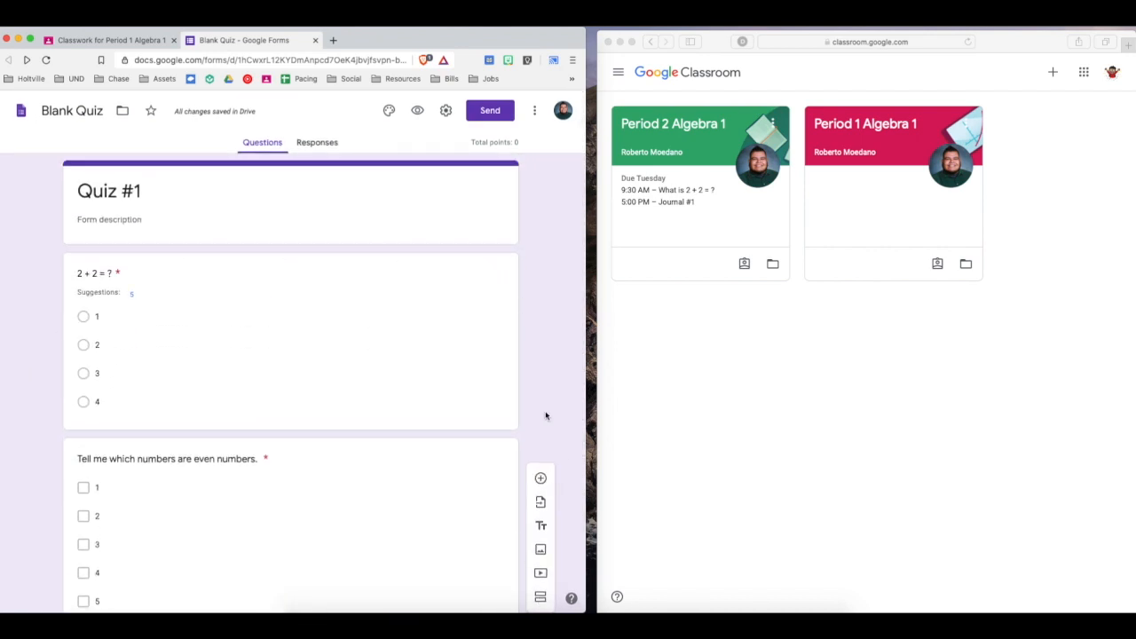
click(541, 478)
scroll(545, 479, down, 8)
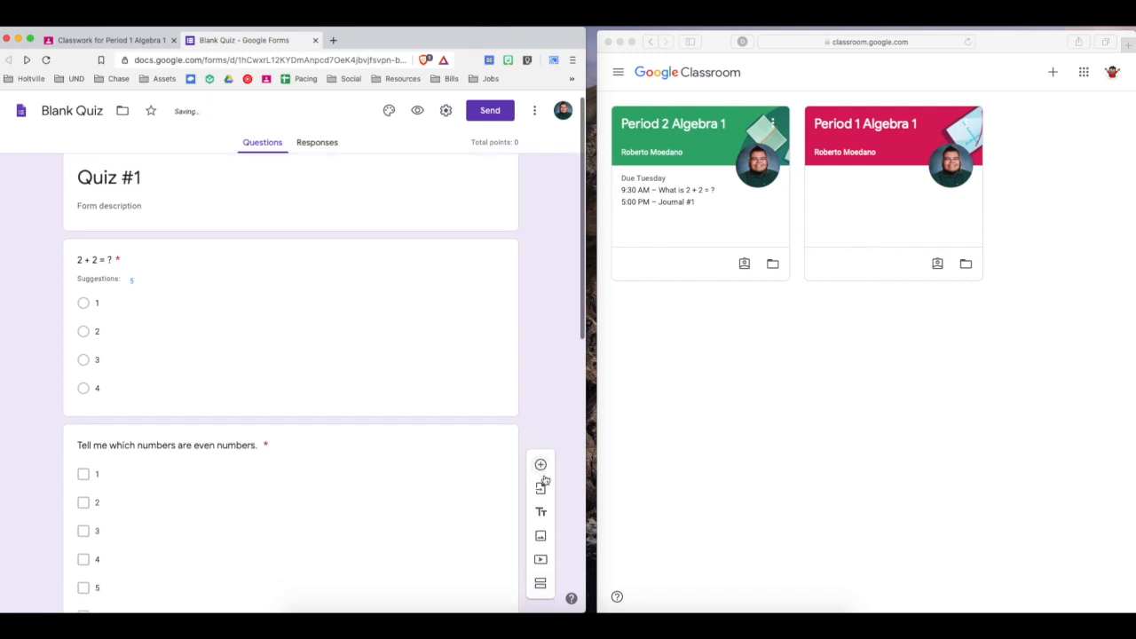
scroll(544, 479, down, 5)
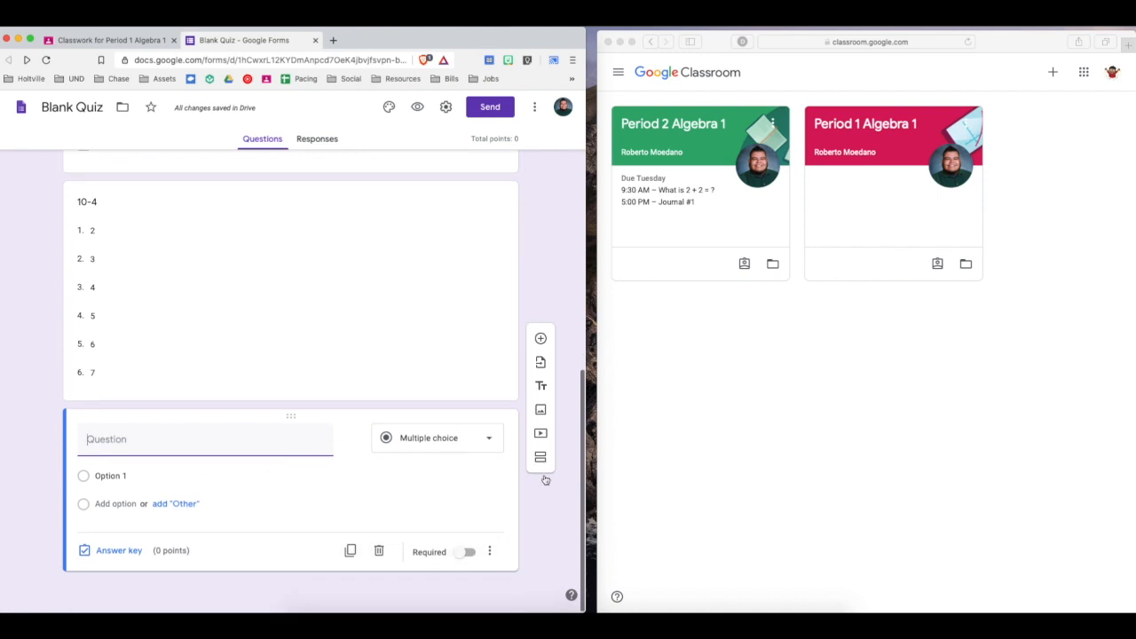
drag(296, 419, 288, 240)
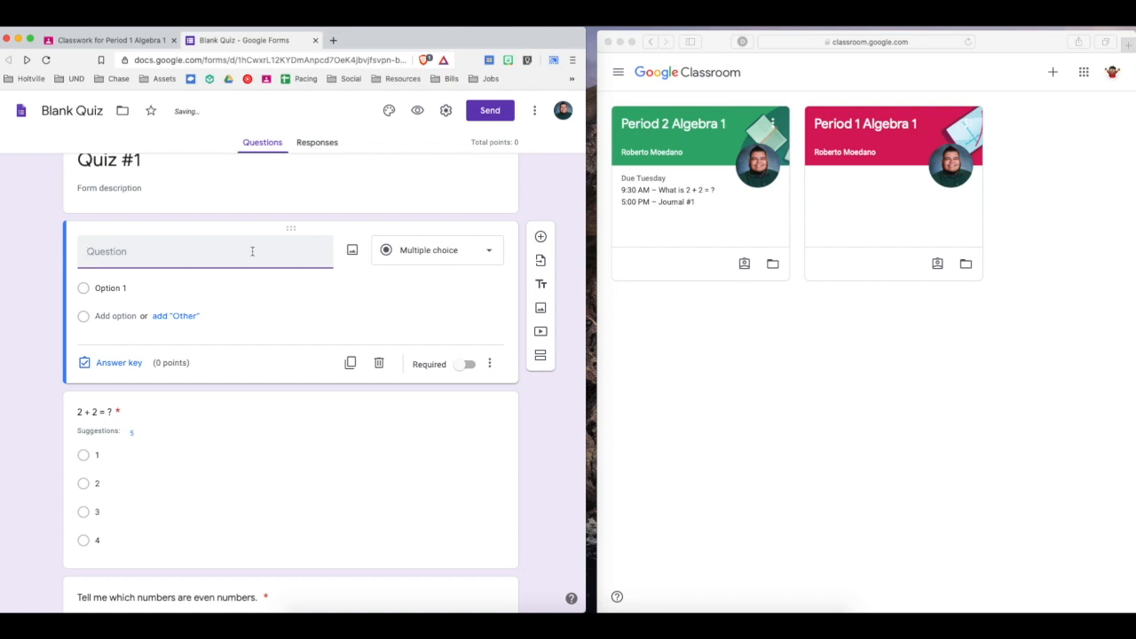
Title the new first question "First Name" and make it required.
text(First Name)
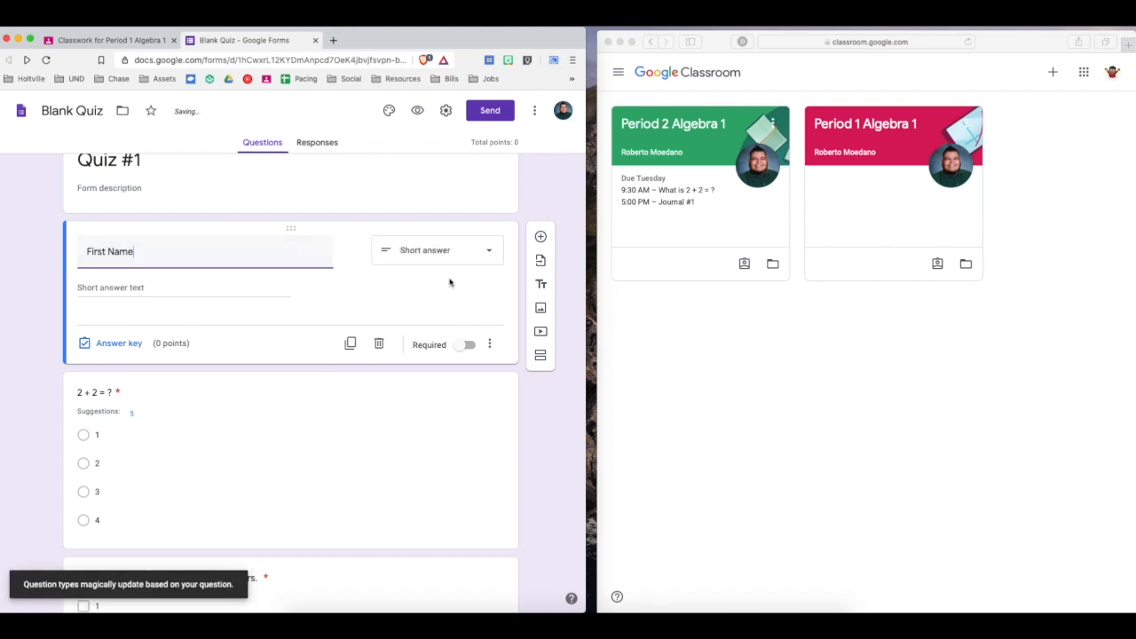
click(461, 352)
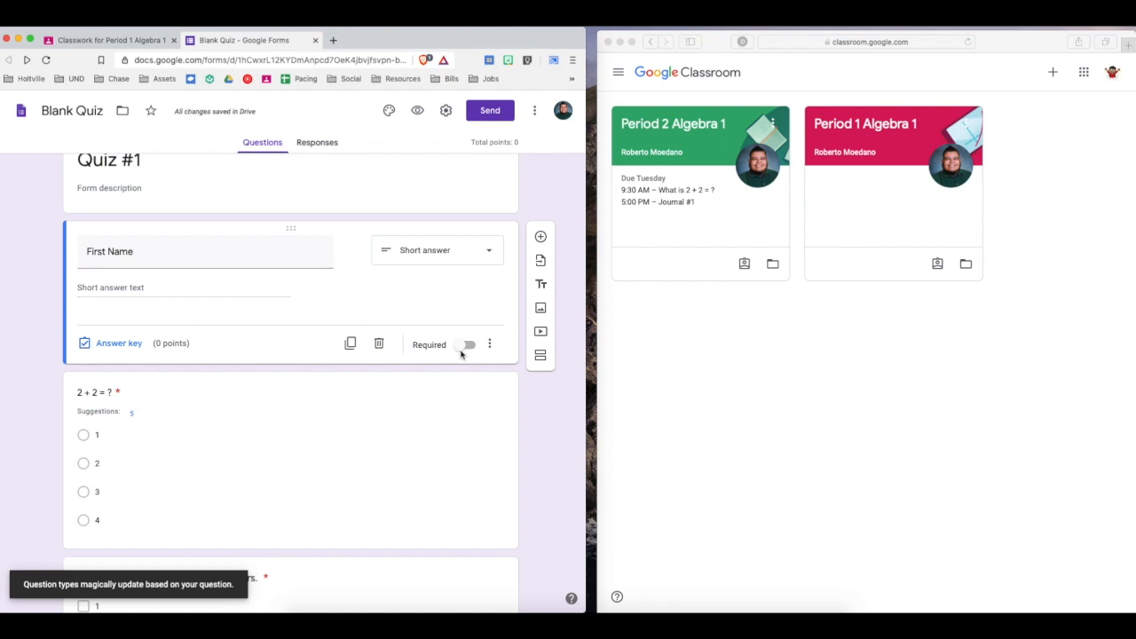
click(465, 345)
Add a "Last Name" question directly below the "First Name" question, then select "First Name" again.
click(539, 238)
text(Last Name)
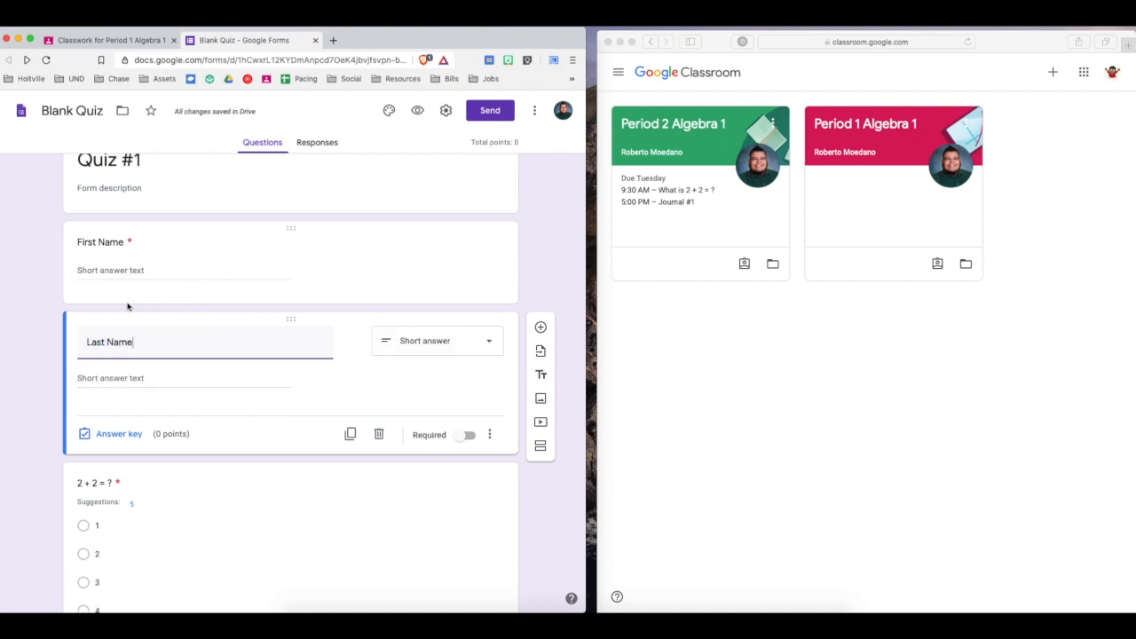
click(129, 274)
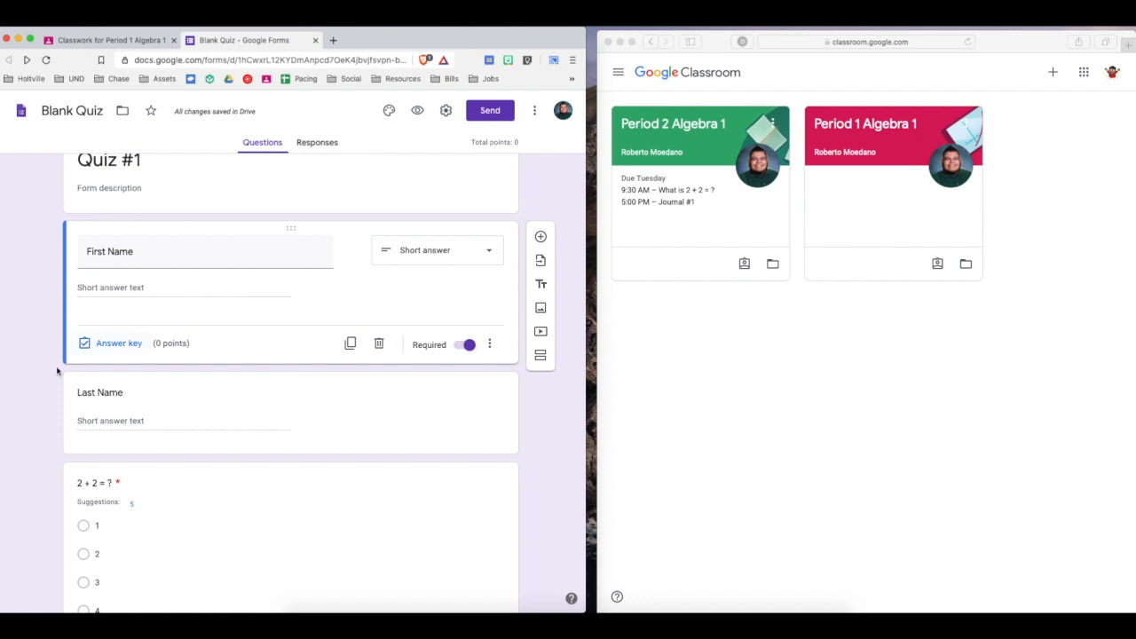
Make the "Last Name" question required.
scroll(28, 401, down, 3)
scroll(28, 401, up, 4)
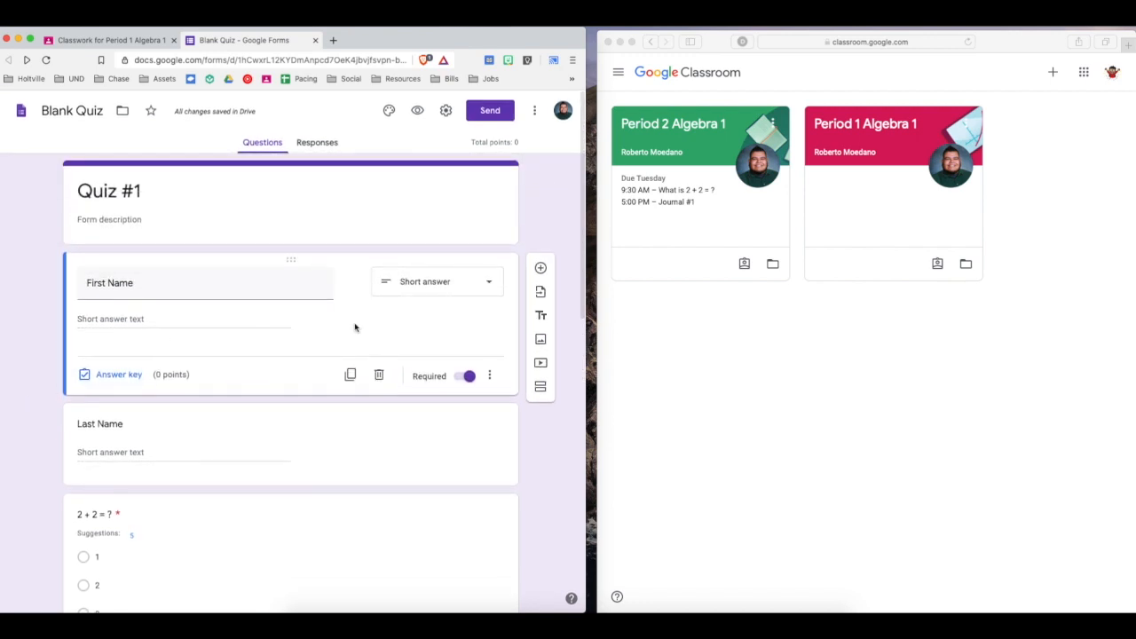
click(471, 443)
click(463, 467)
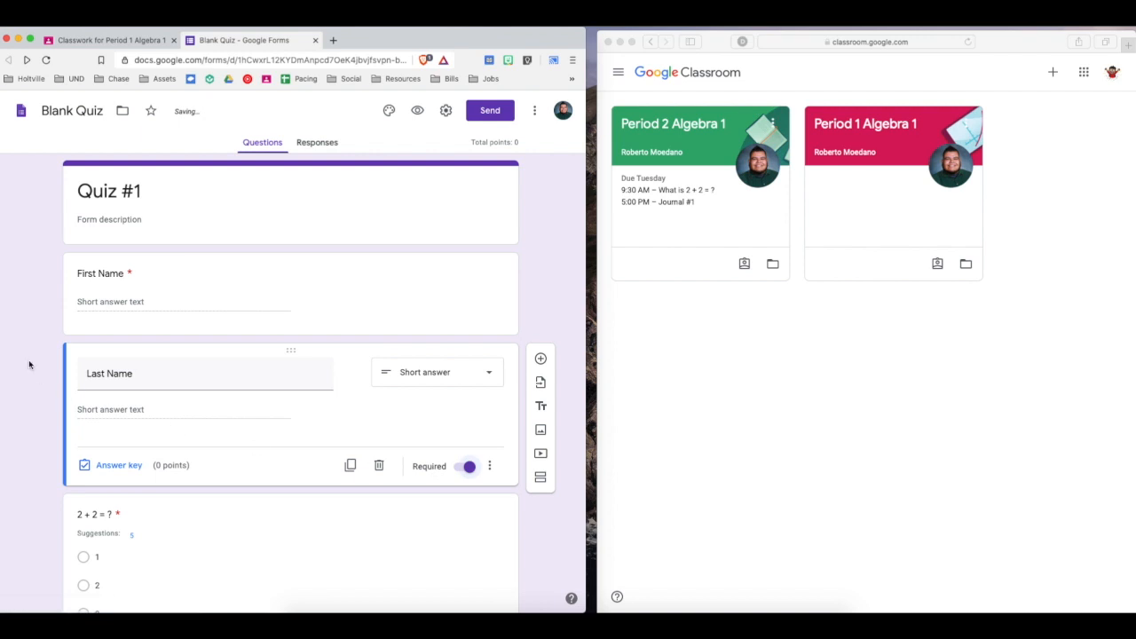
Preview the quiz and check that the empty First Name and Last Name fields are enforced as required.
scroll(32, 369, down, 10)
scroll(29, 365, up, 5)
scroll(30, 365, up, 10)
click(125, 39)
click(202, 40)
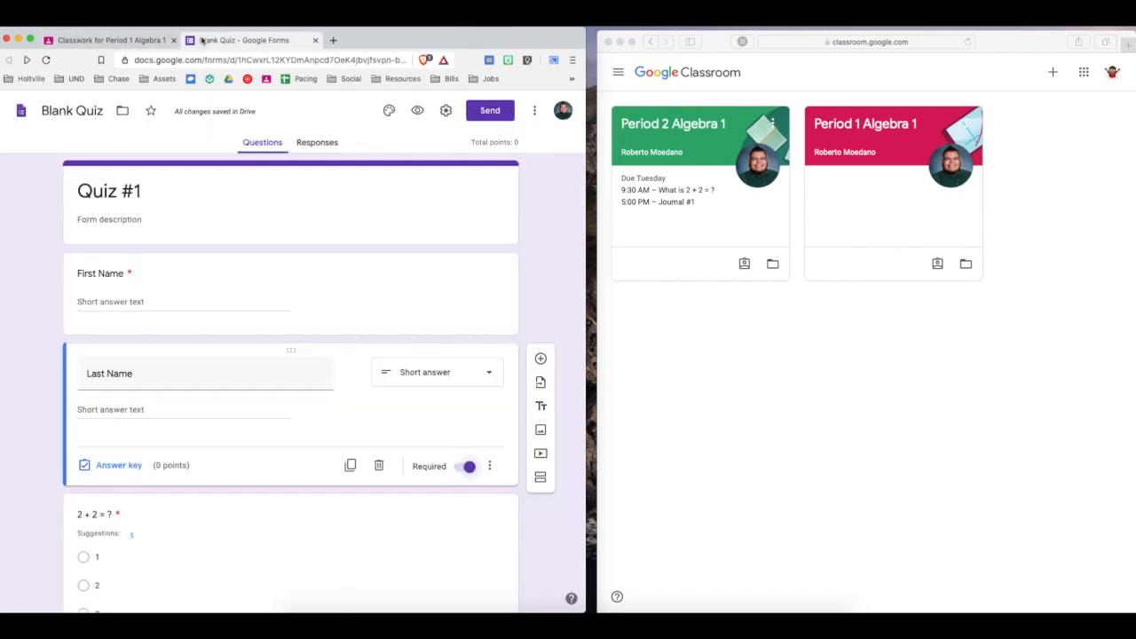
click(417, 110)
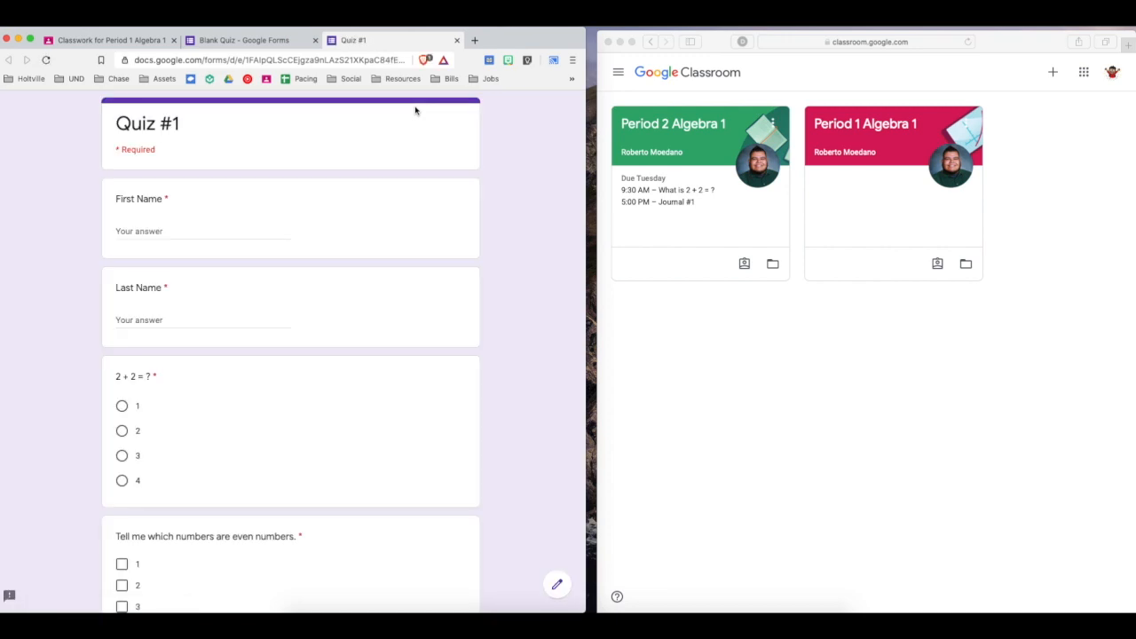
scroll(180, 219, down, 1)
click(180, 222)
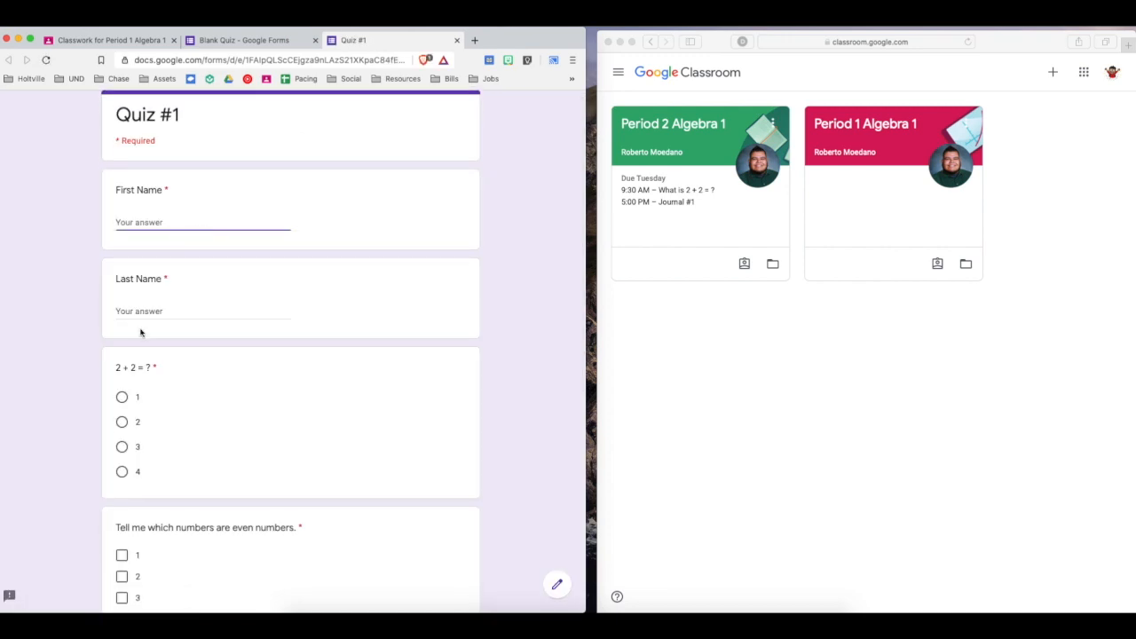
click(145, 318)
click(162, 208)
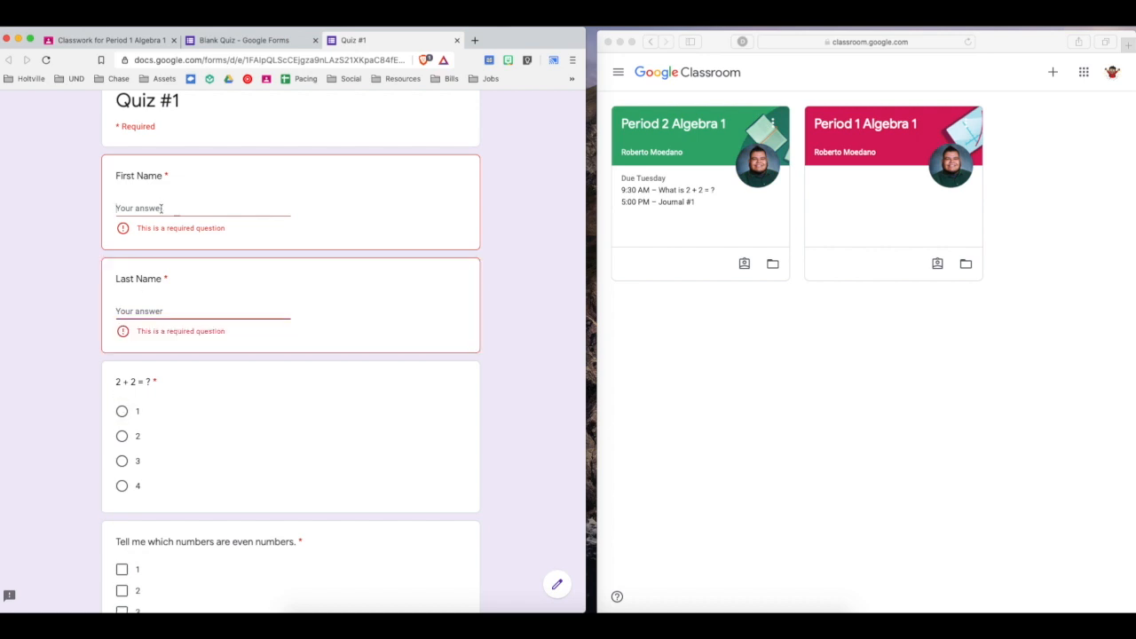
In the preview, answer "2 + 2 = ?" with 2 and select 1, 2, 4, 5 and 6 in the even-numbers question.
click(122, 412)
scroll(122, 444, down, 3)
click(122, 427)
click(122, 447)
click(121, 490)
click(122, 512)
click(121, 532)
Choose 5 for the "10-4" question in the preview, review the quiz, and close the preview without submitting.
scroll(126, 537, down, 3)
scroll(126, 533, down, 2)
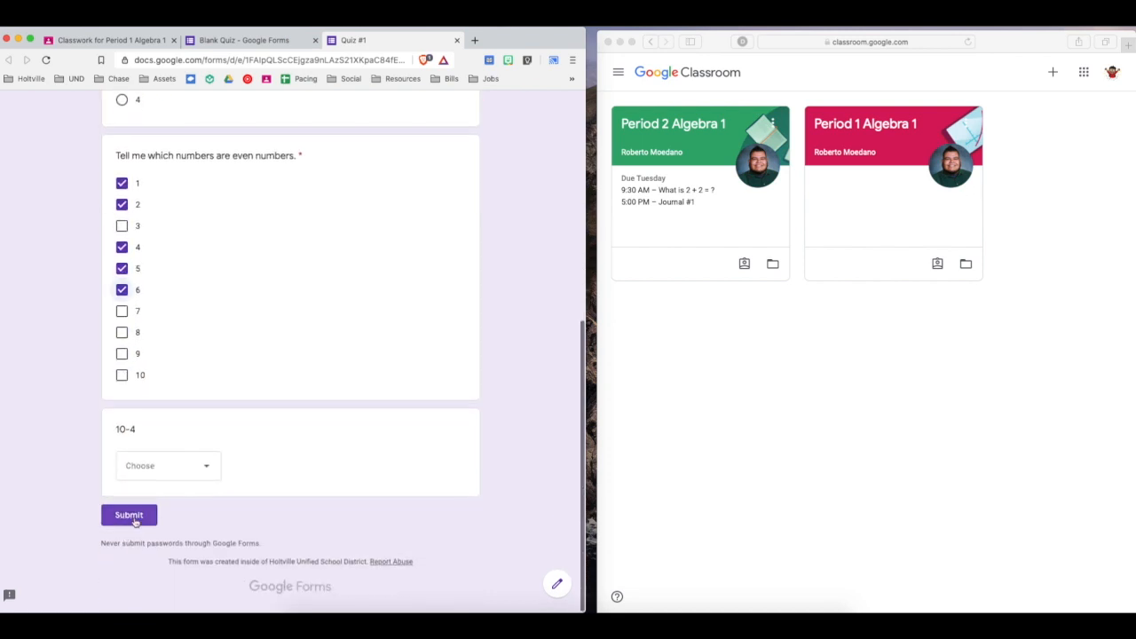
click(163, 461)
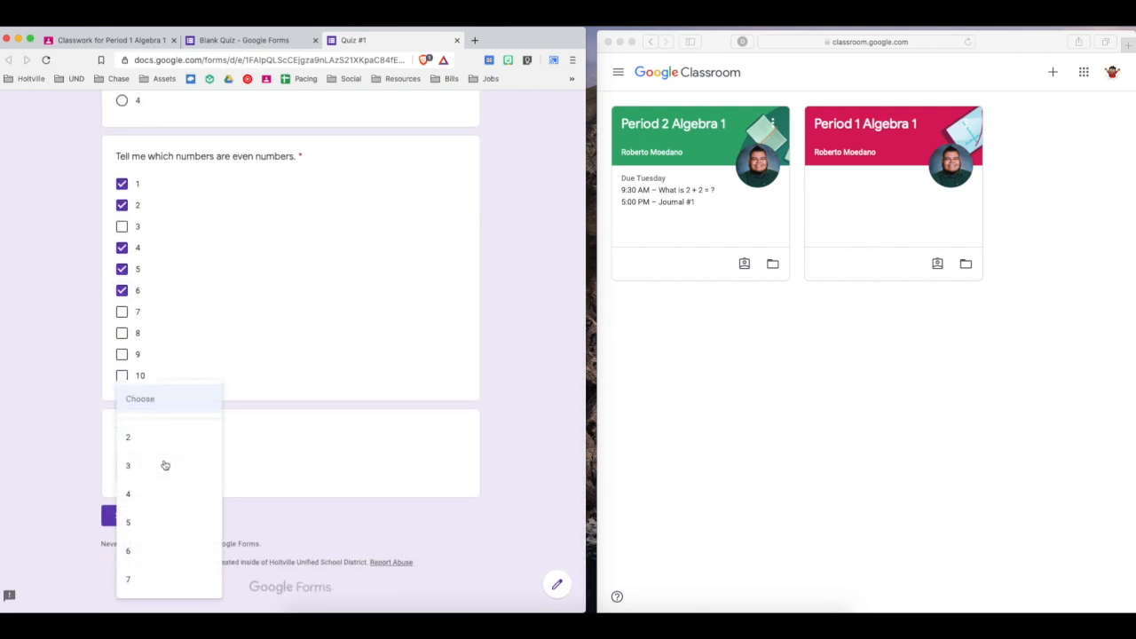
click(133, 522)
scroll(63, 461, up, 6)
scroll(62, 462, down, 1)
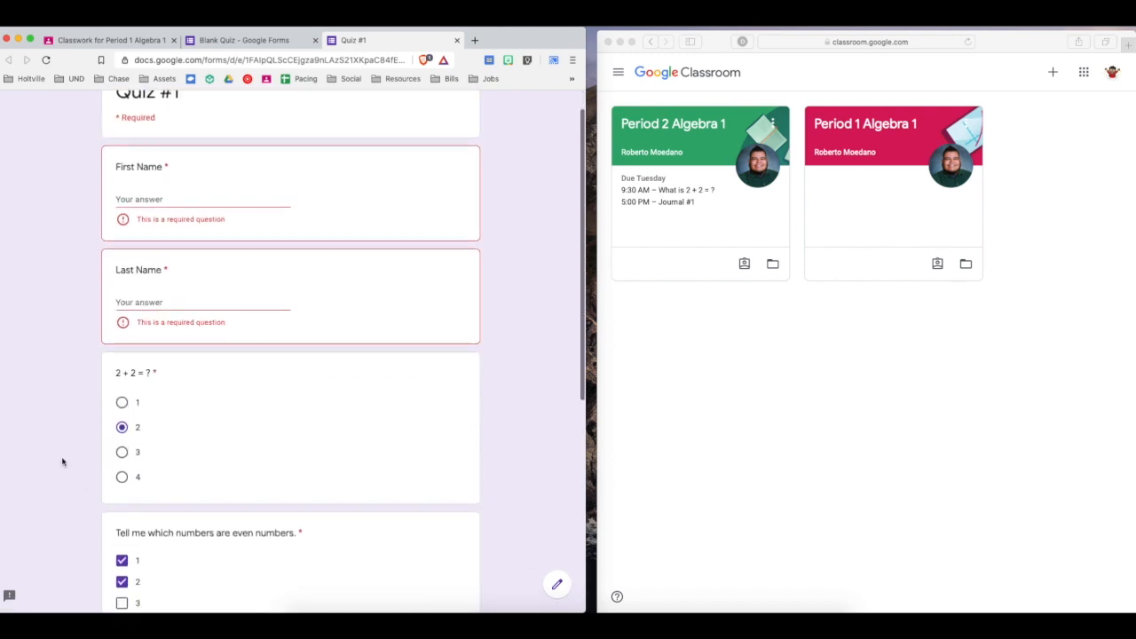
scroll(62, 462, up, 1)
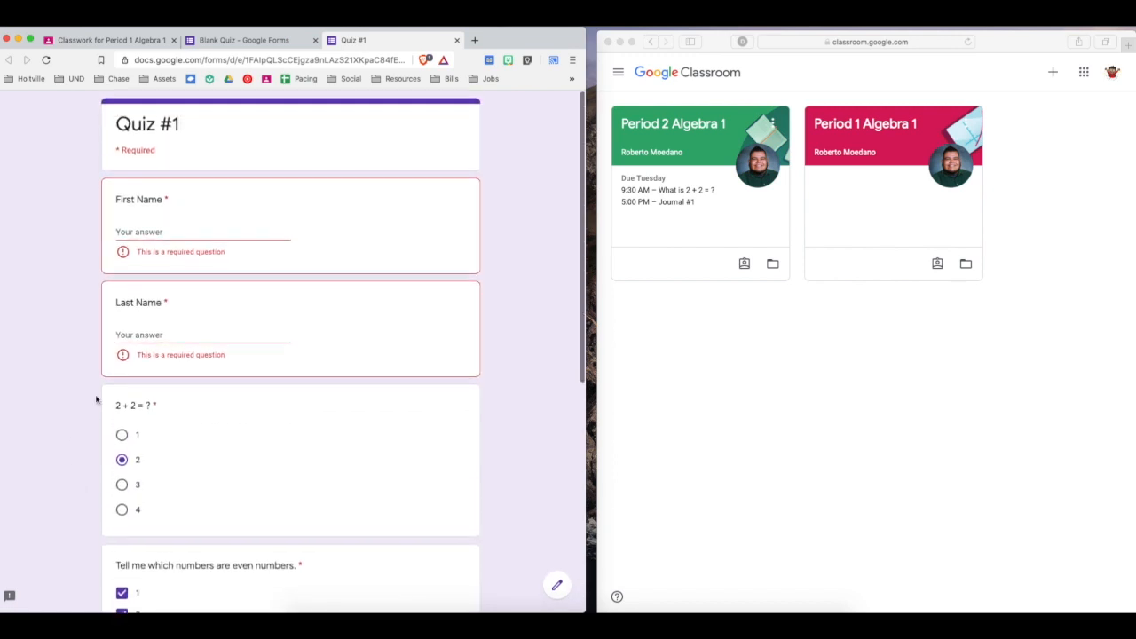
click(457, 40)
click(654, 226)
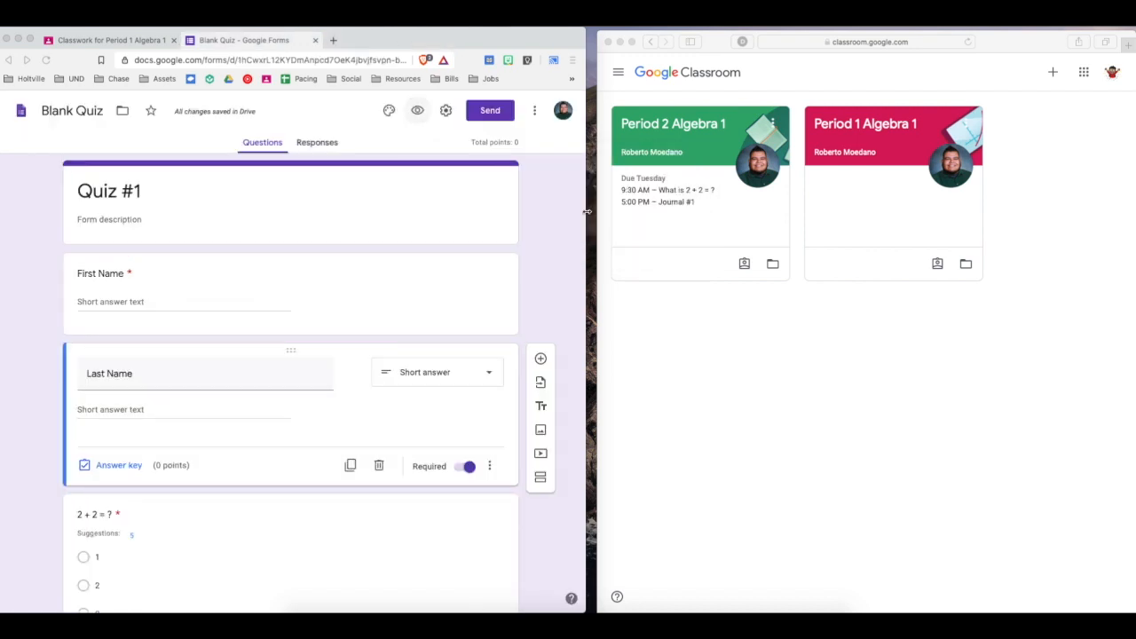
Try red and teal as the form's theme color, and settle on green.
click(390, 110)
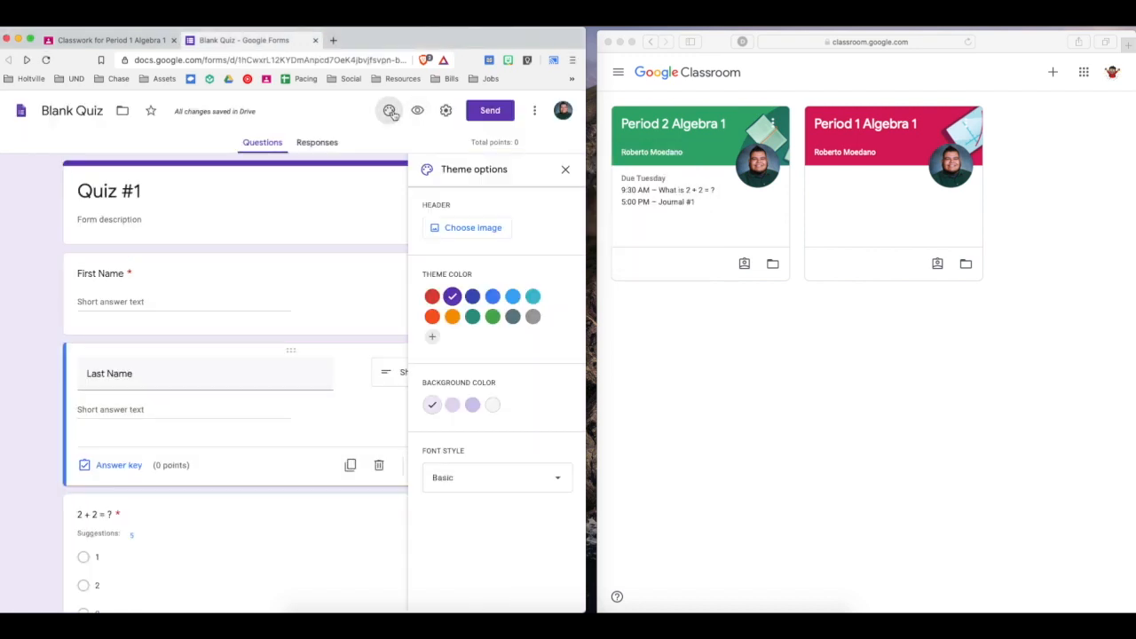
click(431, 296)
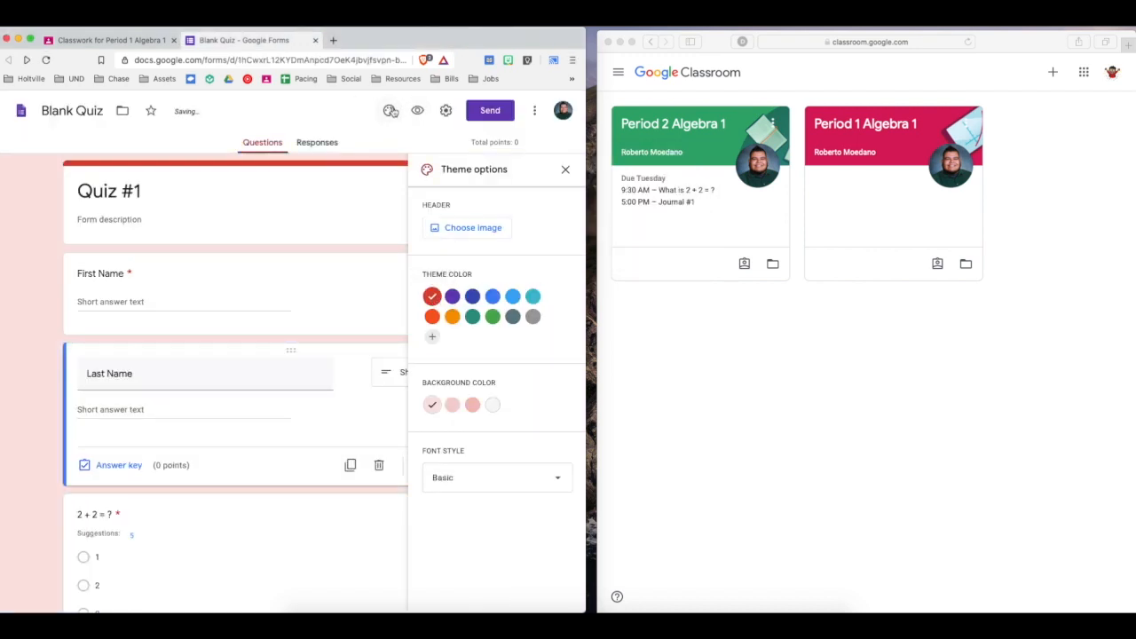
click(472, 317)
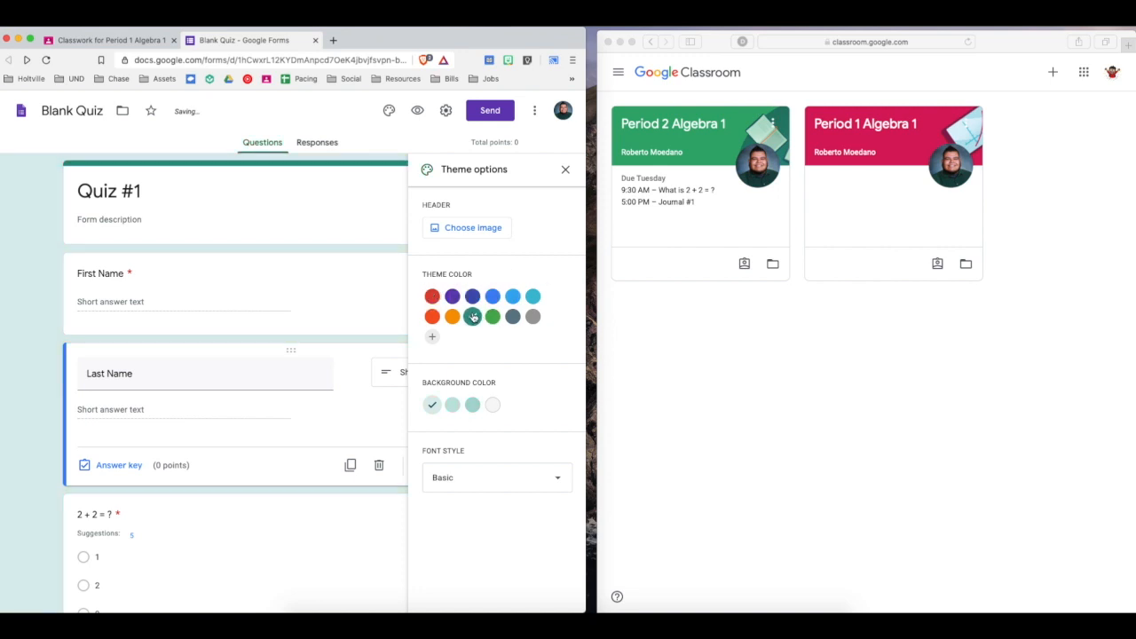
click(390, 110)
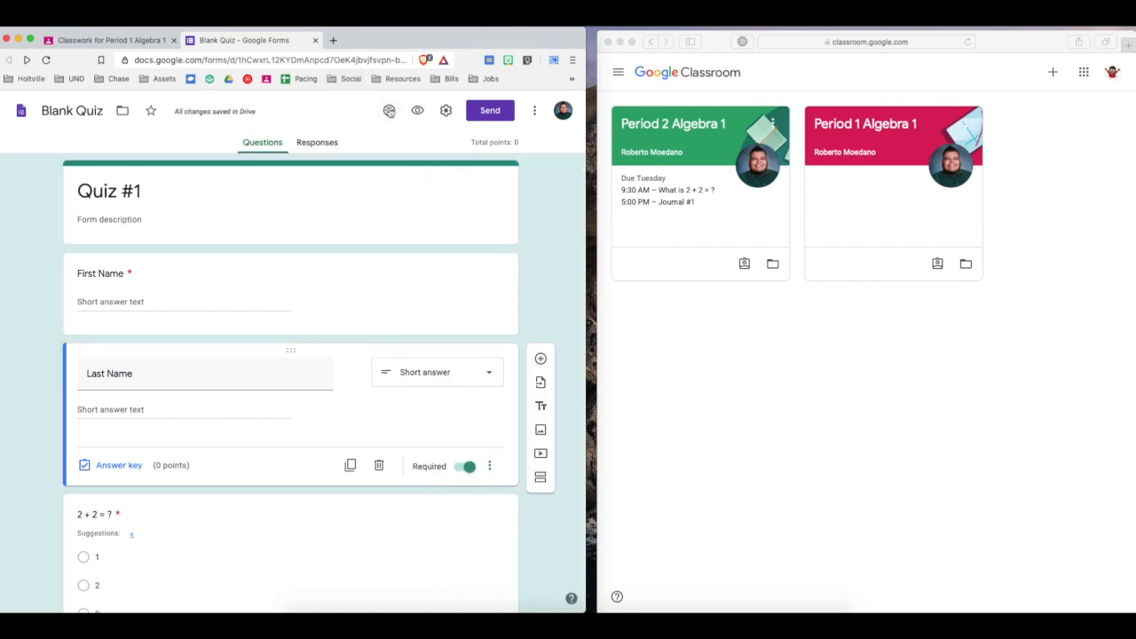
click(389, 111)
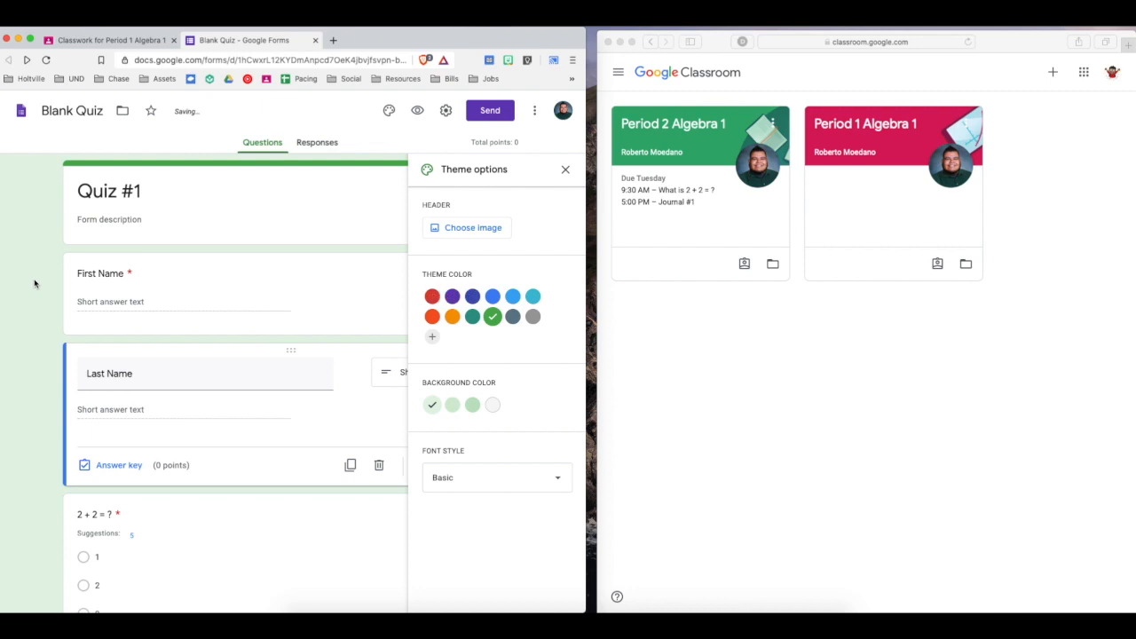
click(562, 170)
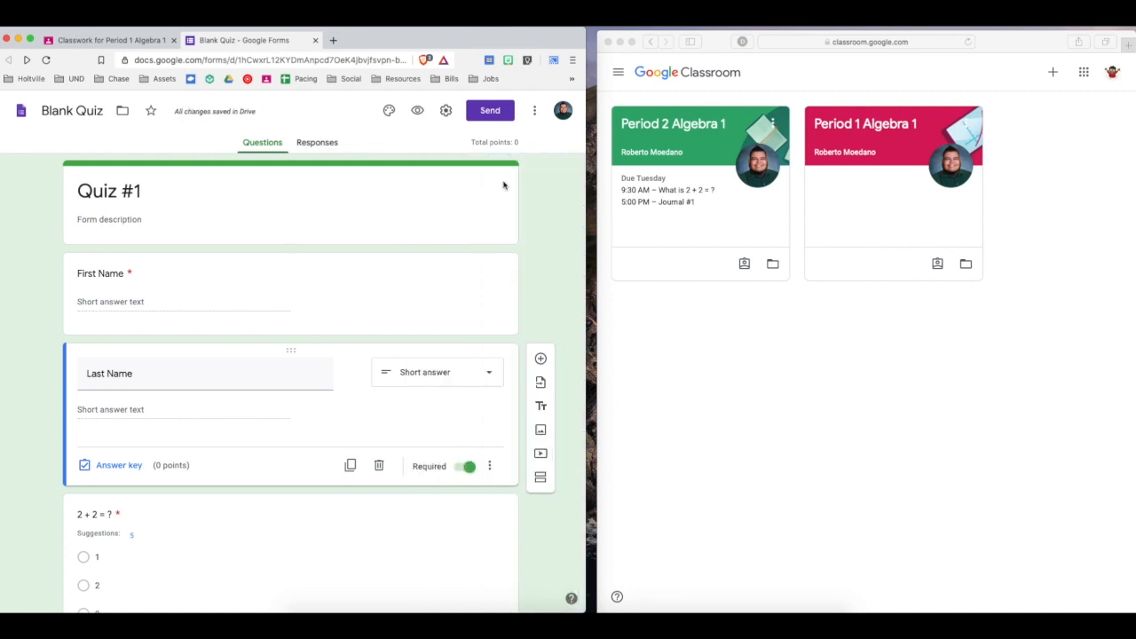
Reload the Period 1 Algebra 1 classwork page and reopen the Quiz #1 draft assignment for editing.
click(114, 40)
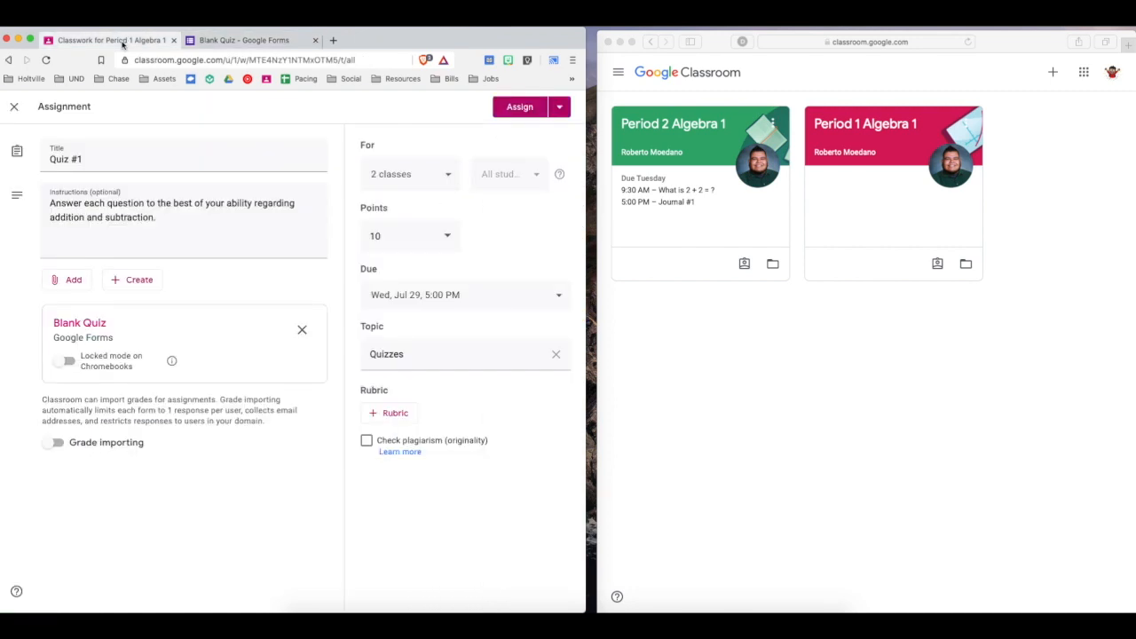
click(45, 59)
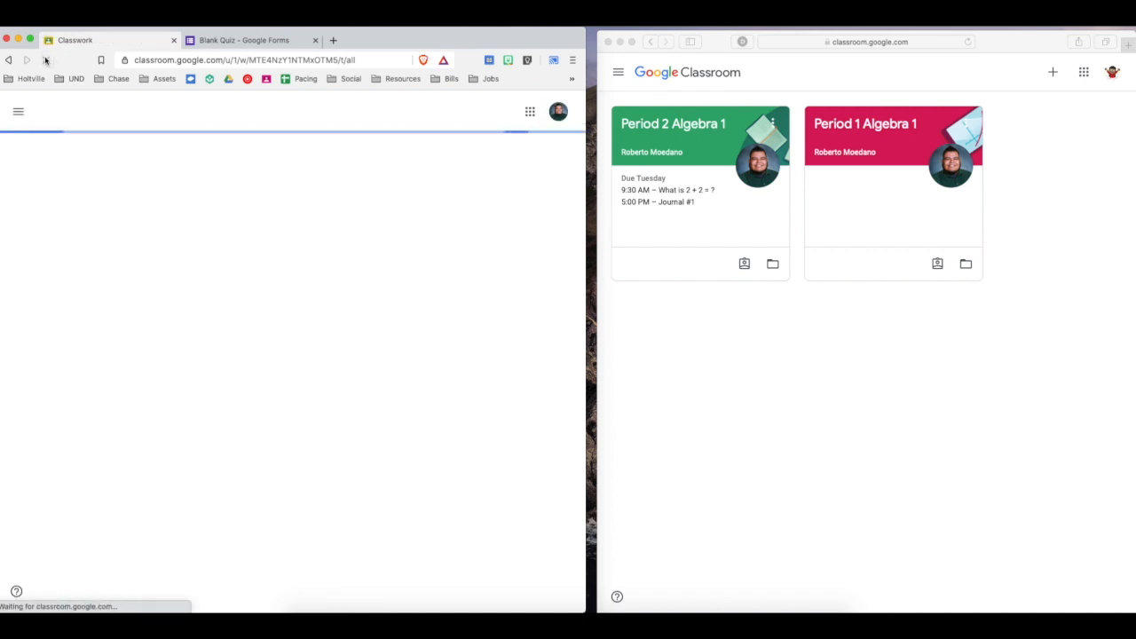
click(102, 293)
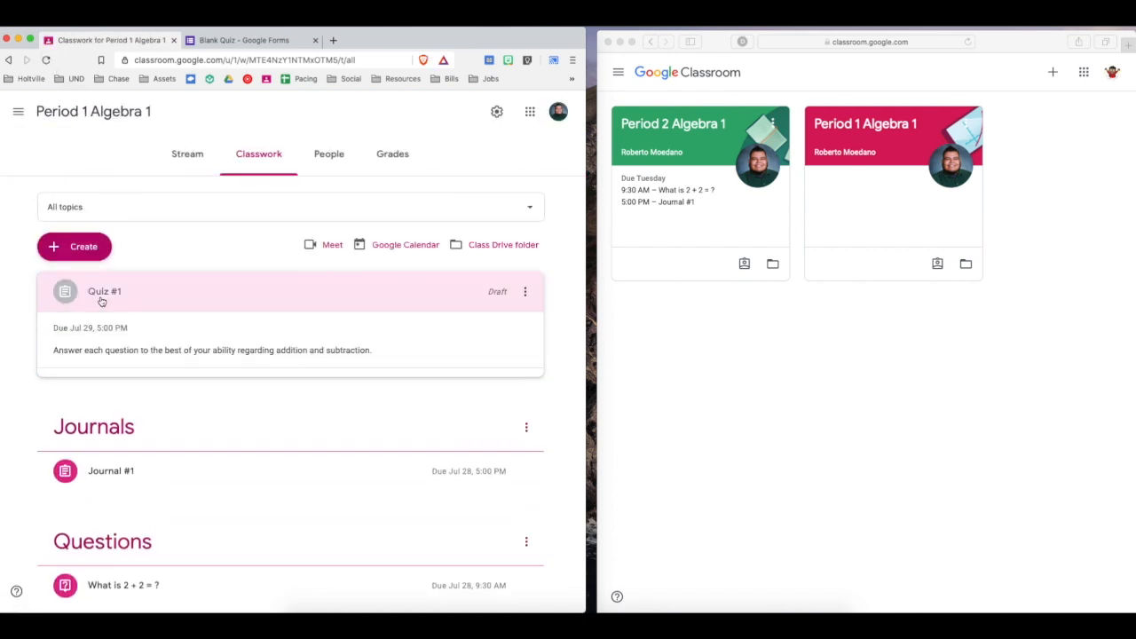
click(528, 293)
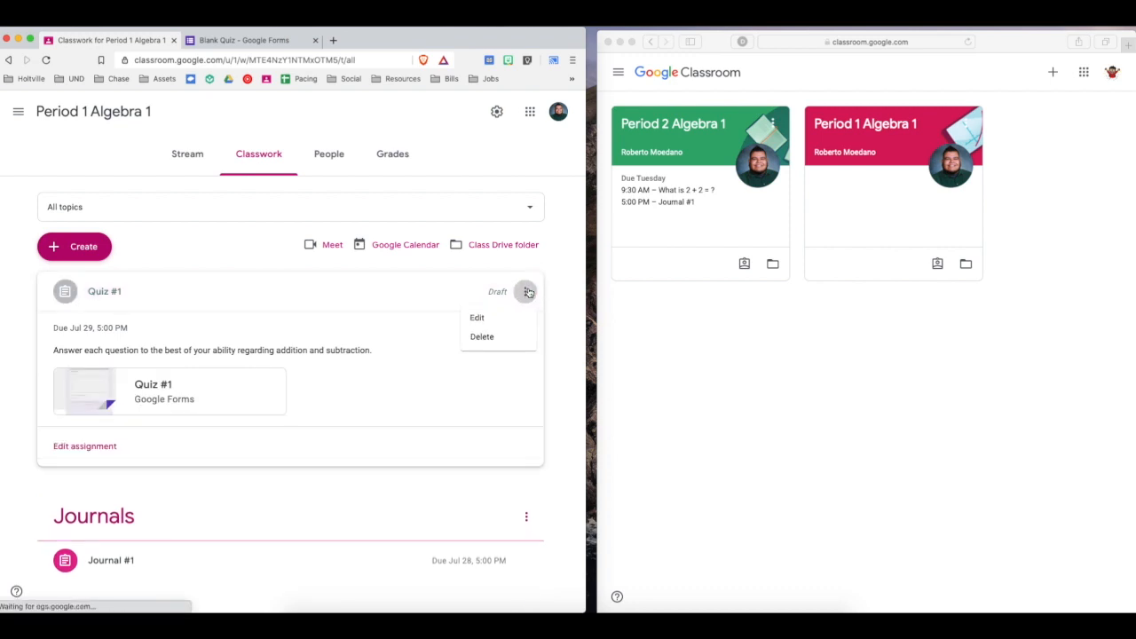
click(478, 317)
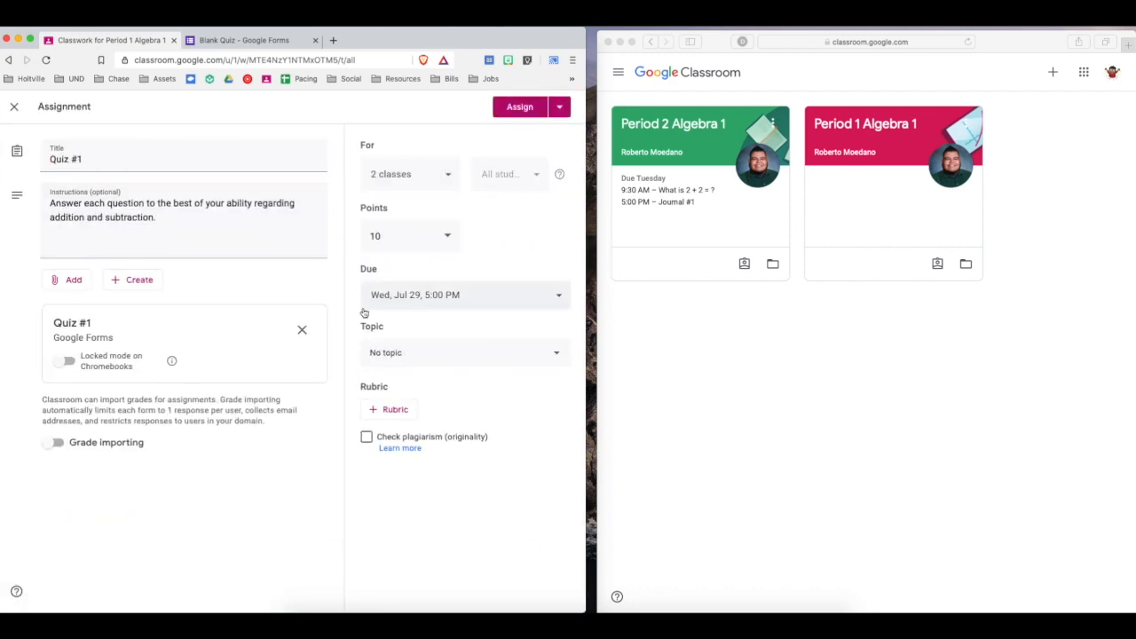
Close the form editor, open the Quiz #1 form attached to the assignment to review it, and close it again.
click(210, 44)
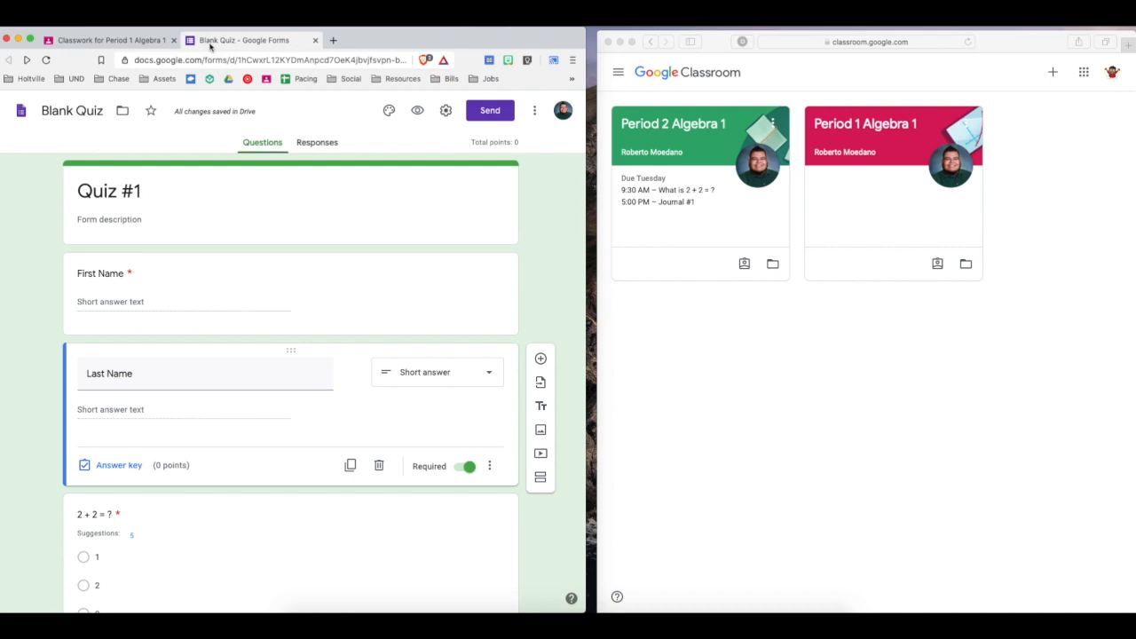
click(116, 39)
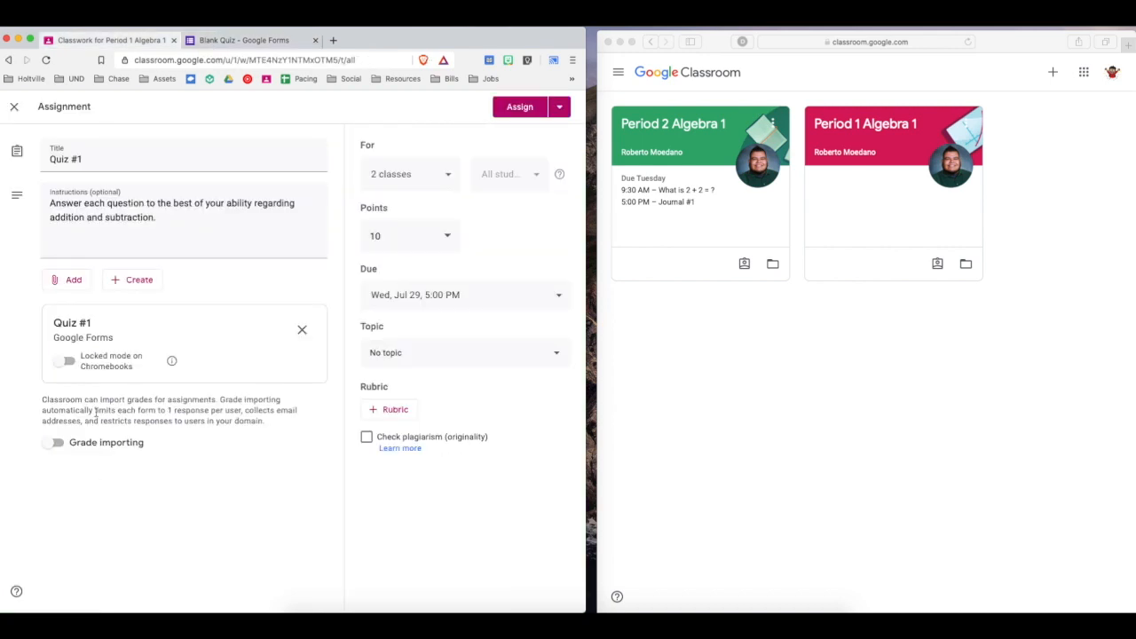
click(303, 47)
click(316, 40)
click(82, 325)
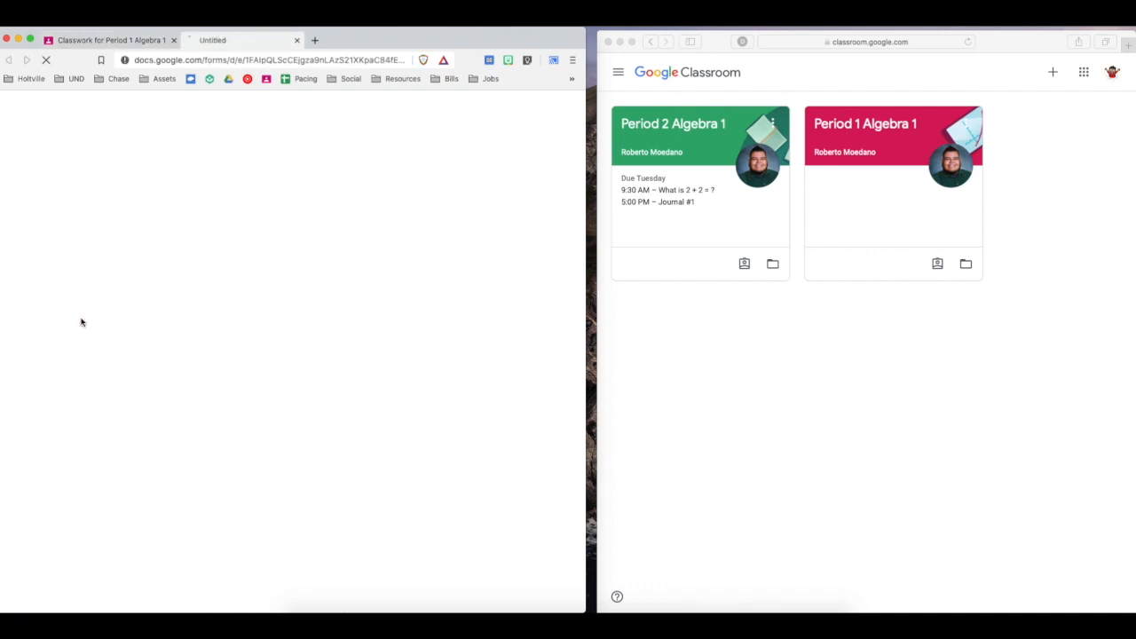
scroll(205, 227, down, 5)
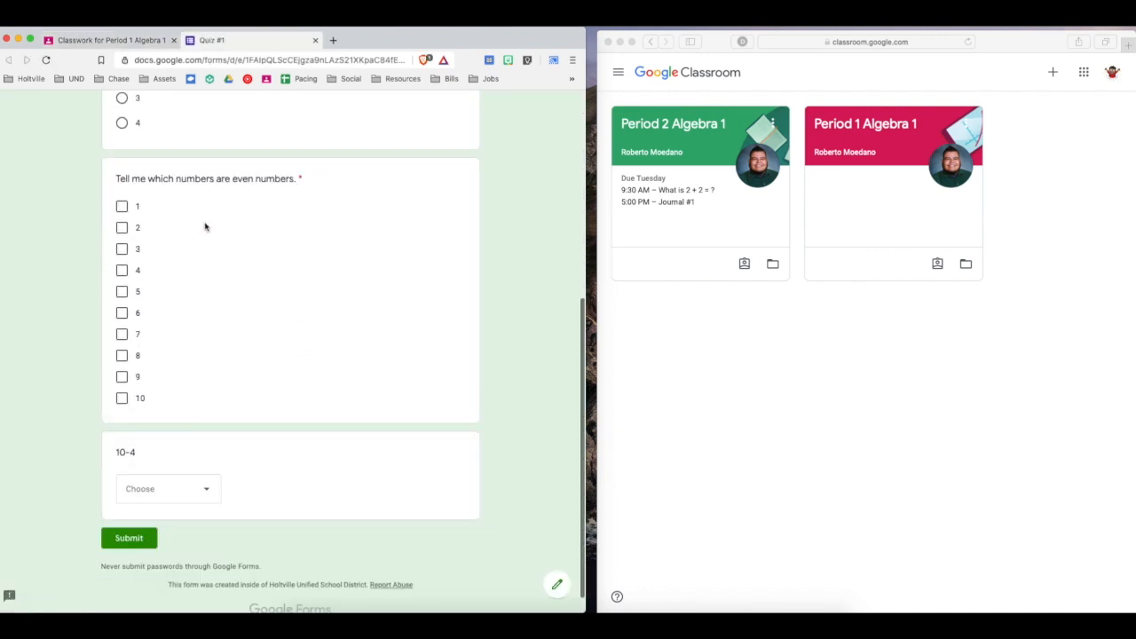
click(316, 40)
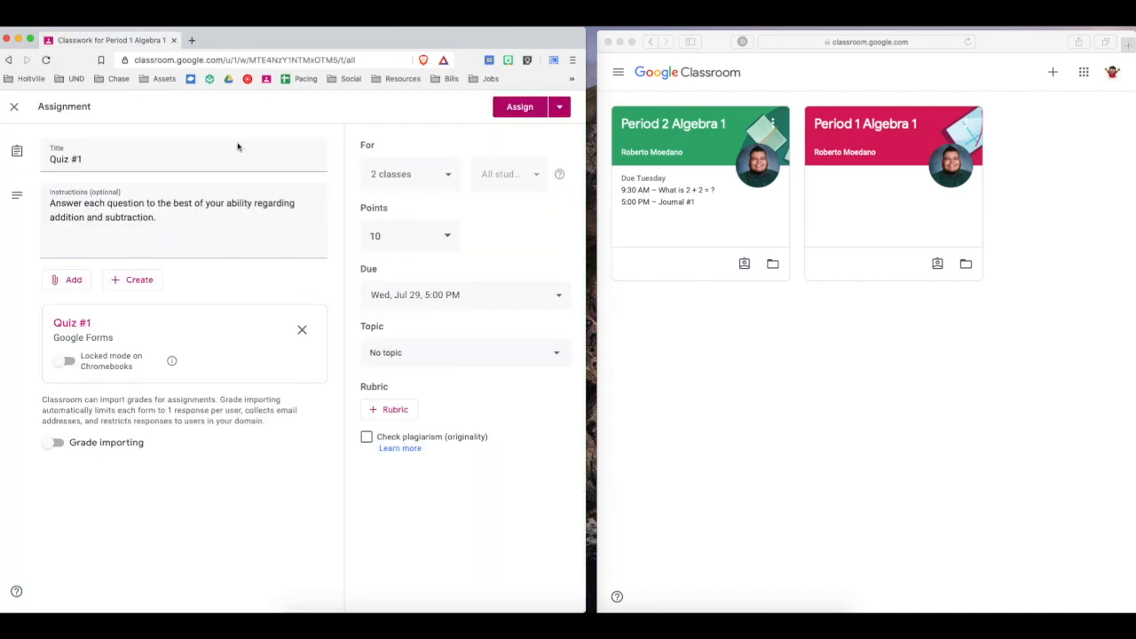
Create the topic "Quizzes" for the Quiz #1 assignment and assign it to the two classes.
click(387, 355)
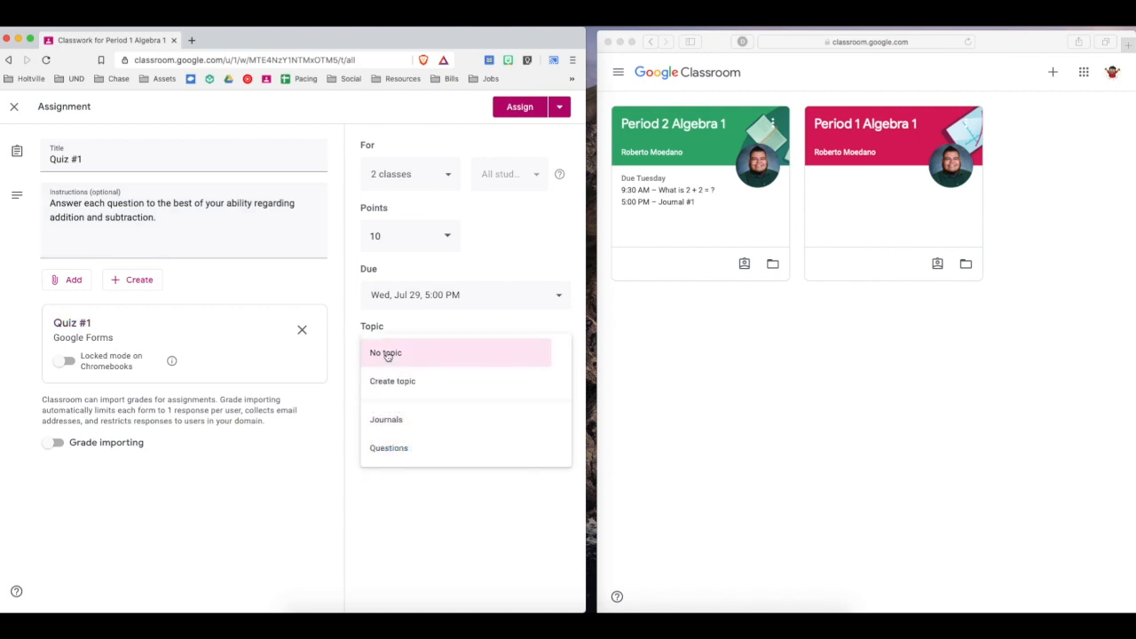
click(407, 382)
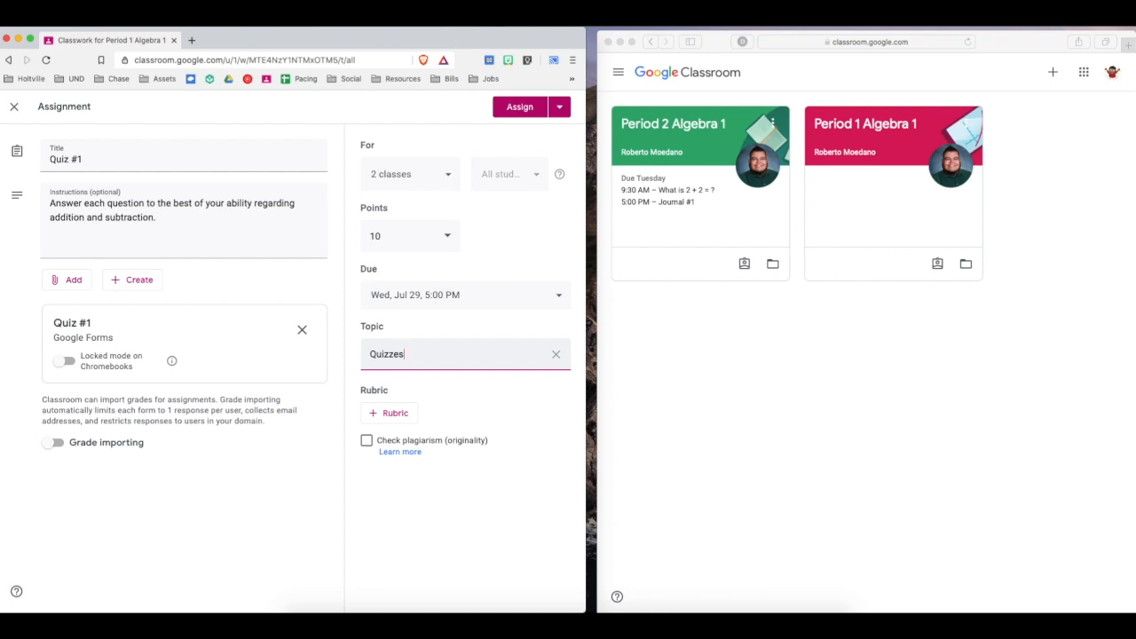
click(559, 426)
click(524, 110)
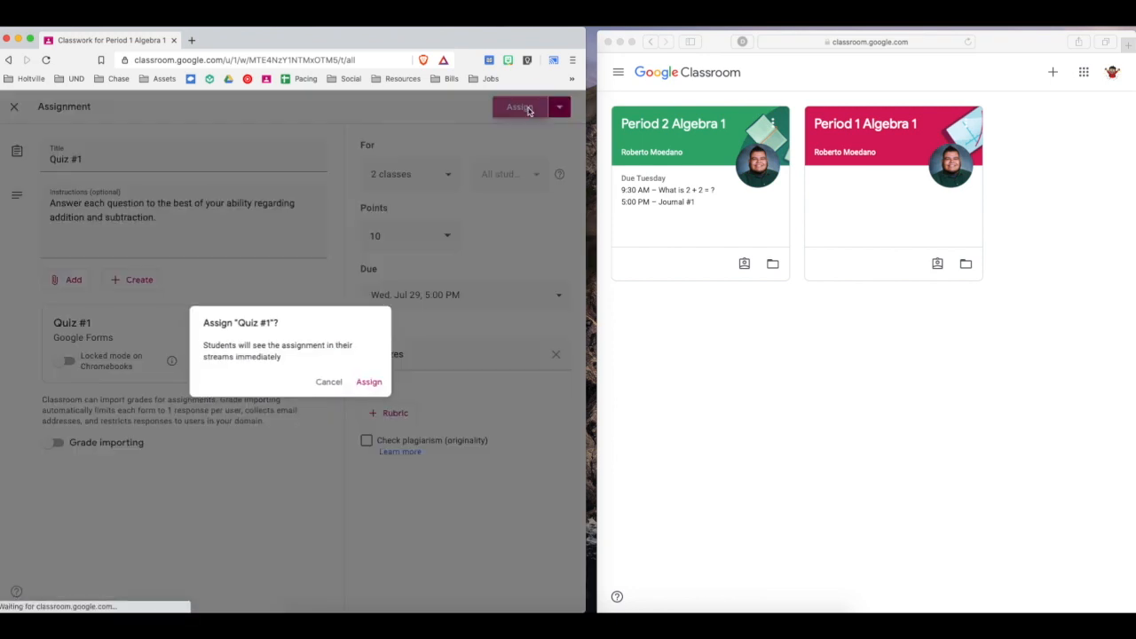
click(373, 383)
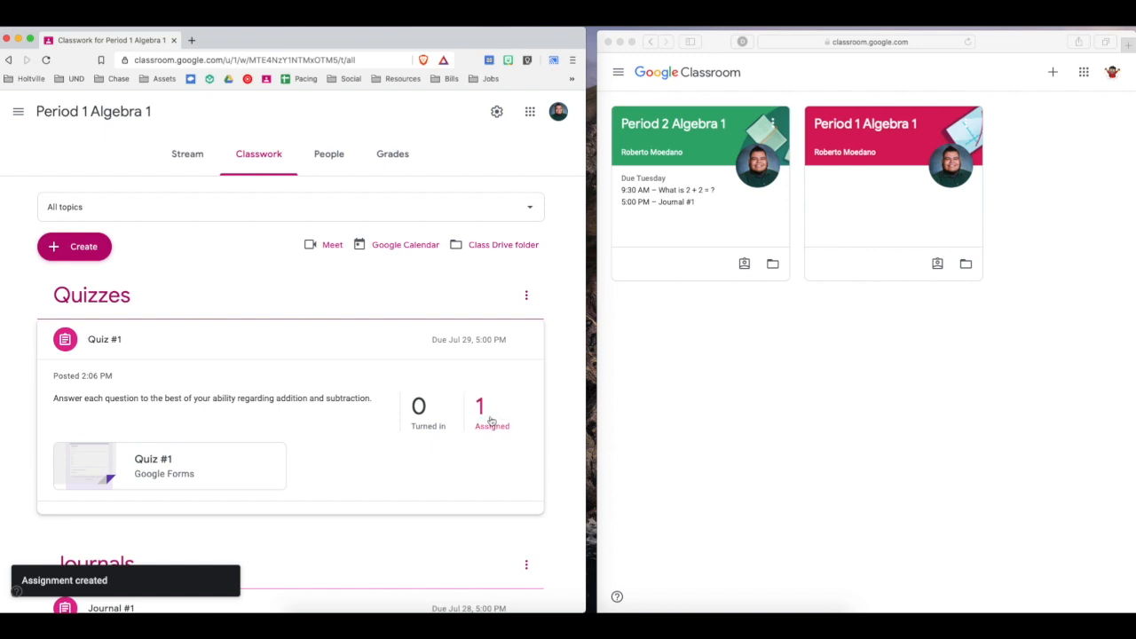
Refresh the student's Classroom window and open the Quiz #1 assignment in Period 2 Algebra 1.
click(659, 418)
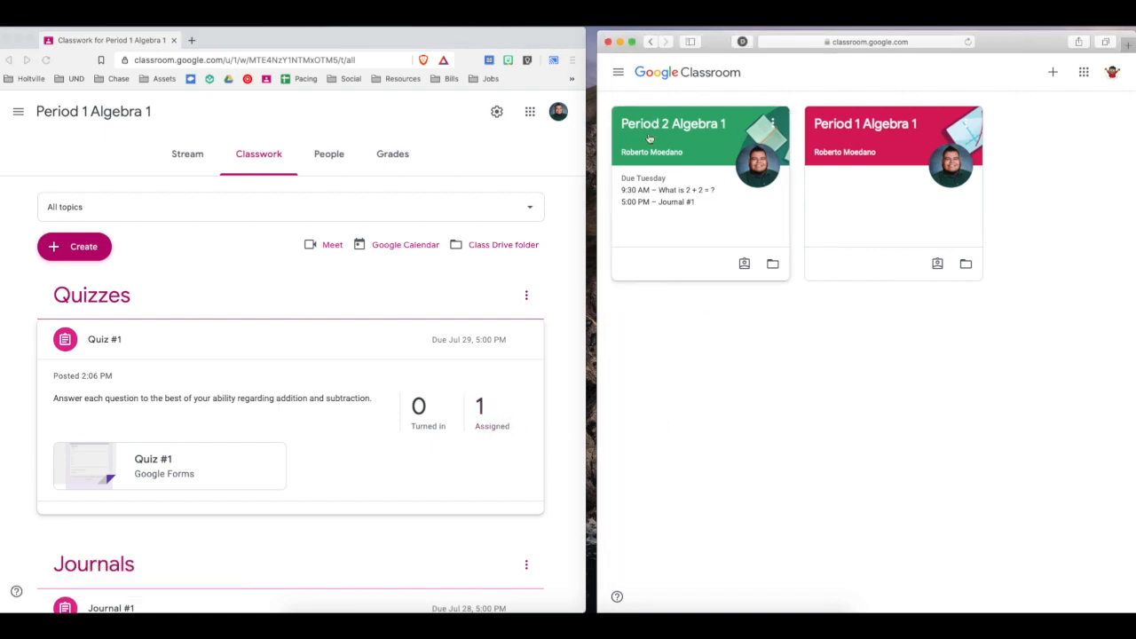
click(968, 41)
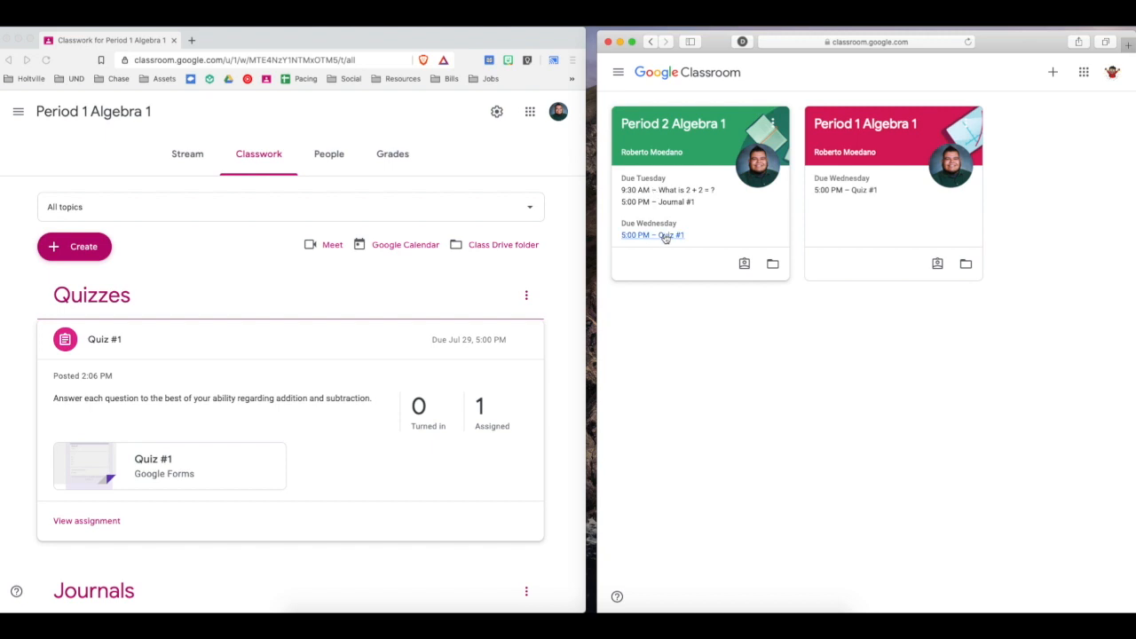
click(686, 127)
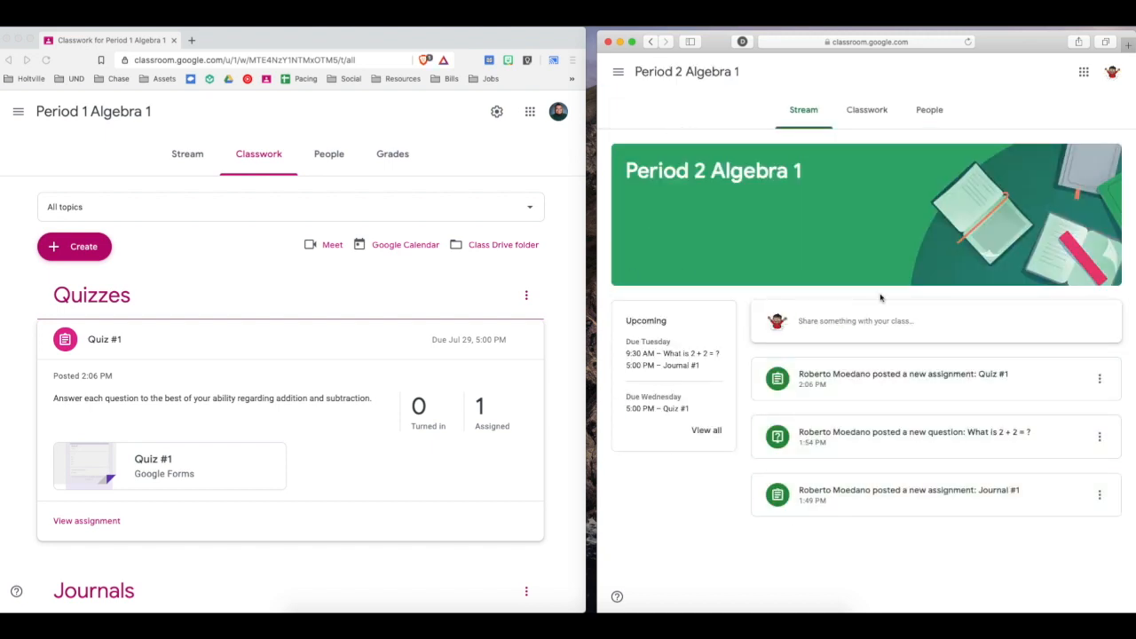
click(989, 387)
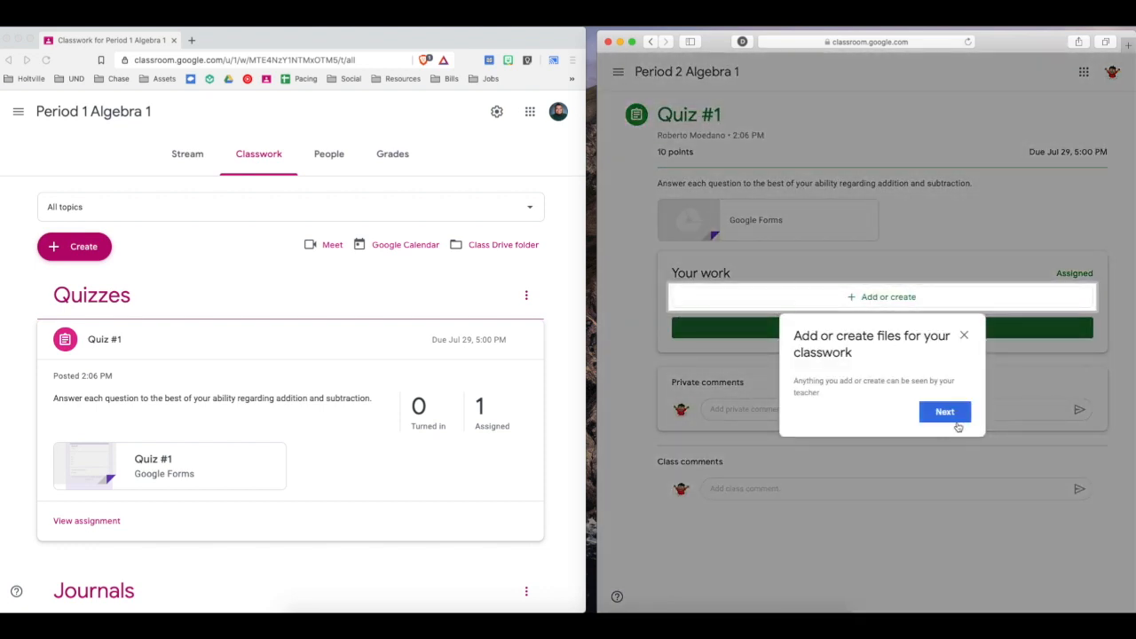
Open the Google Forms attachment of the student's Quiz #1 assignment and request access to the file.
click(947, 418)
click(944, 439)
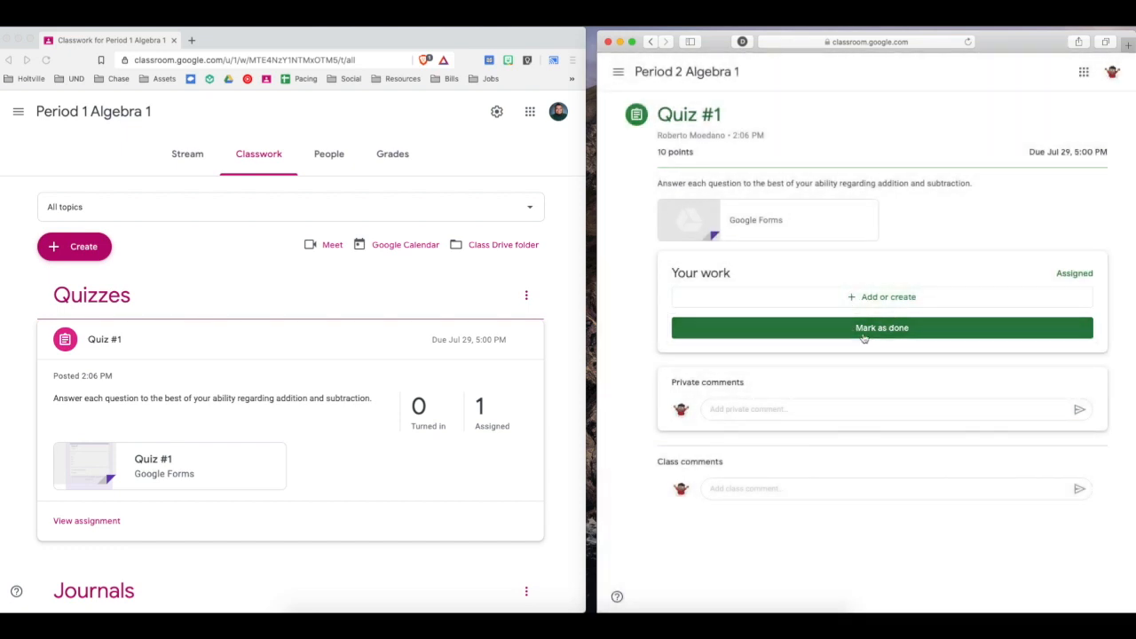
click(700, 219)
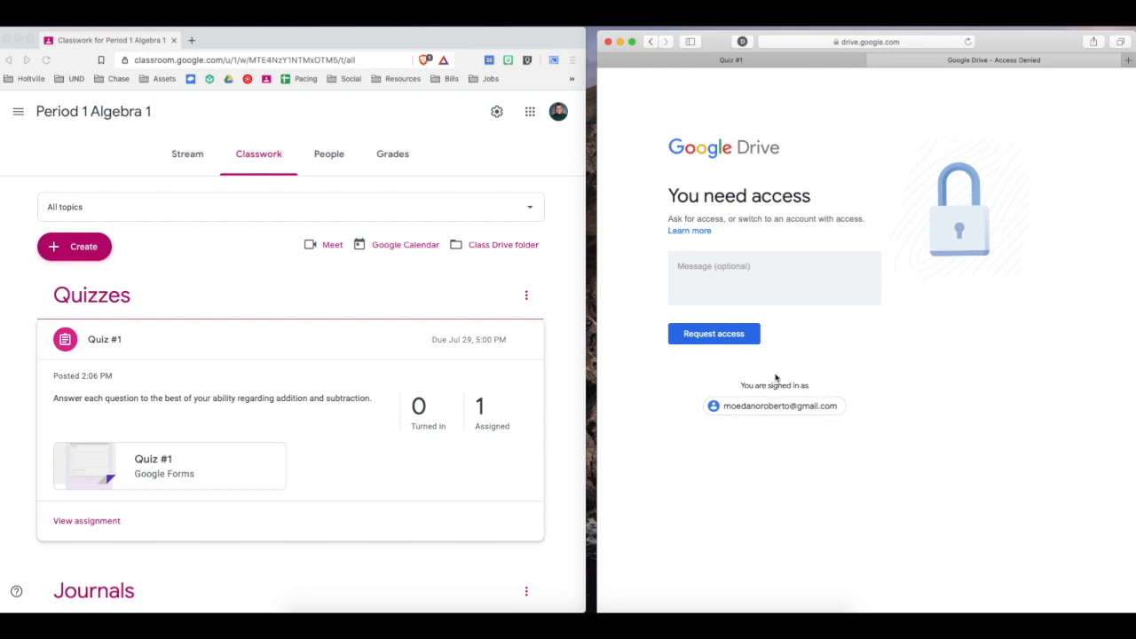
click(724, 335)
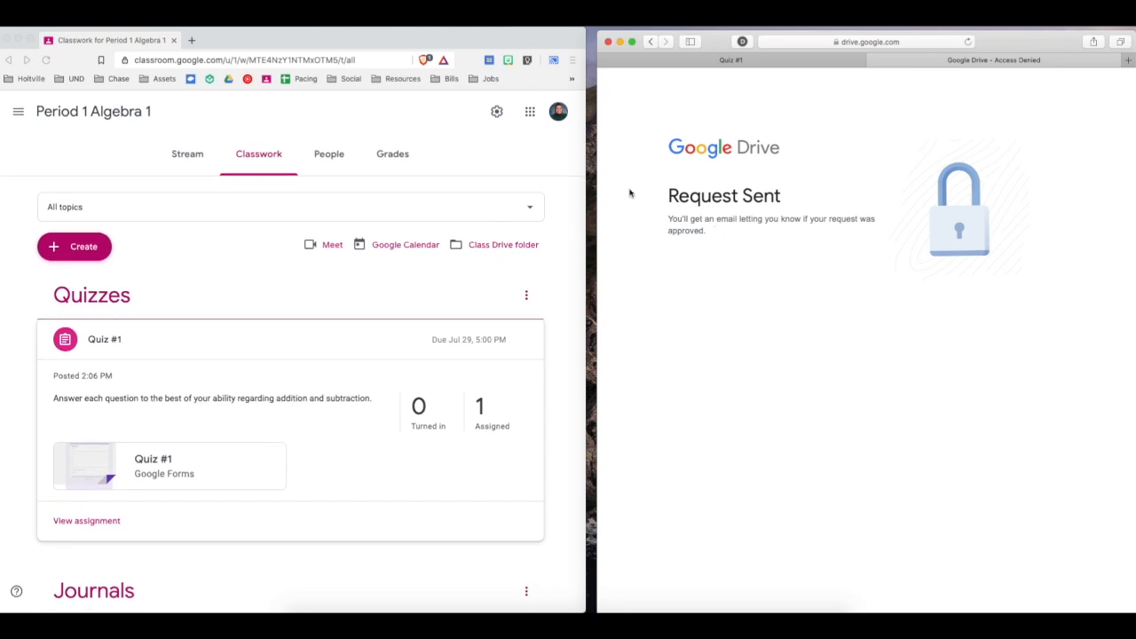
Search the web for "google classroom" in the student's browser and open the Google Classroom home page from the results.
click(879, 43)
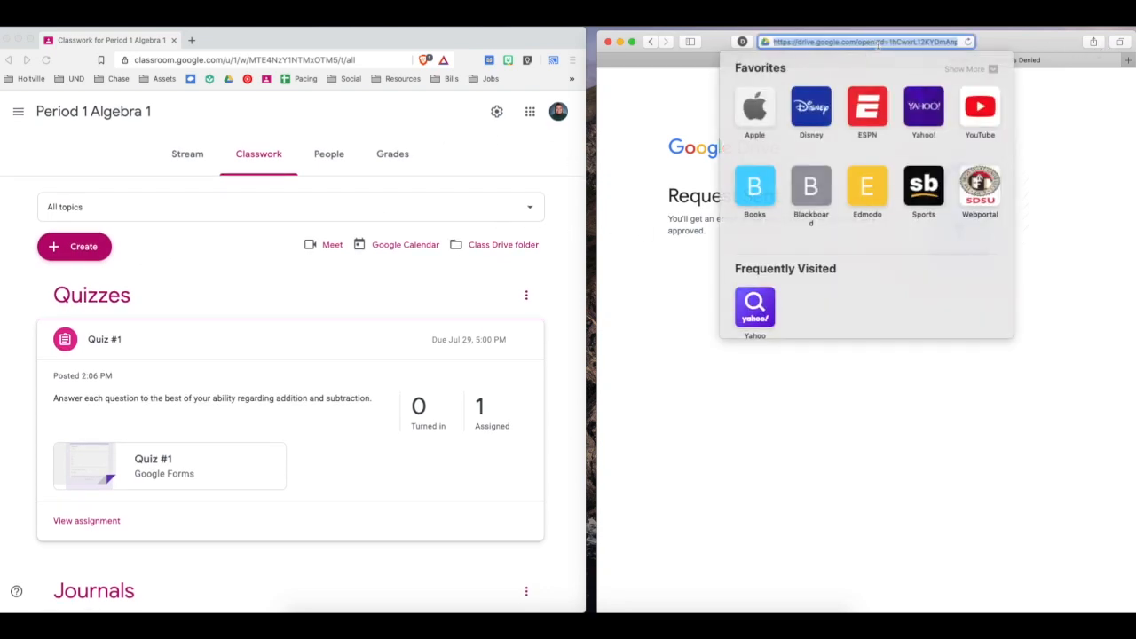
text(google)
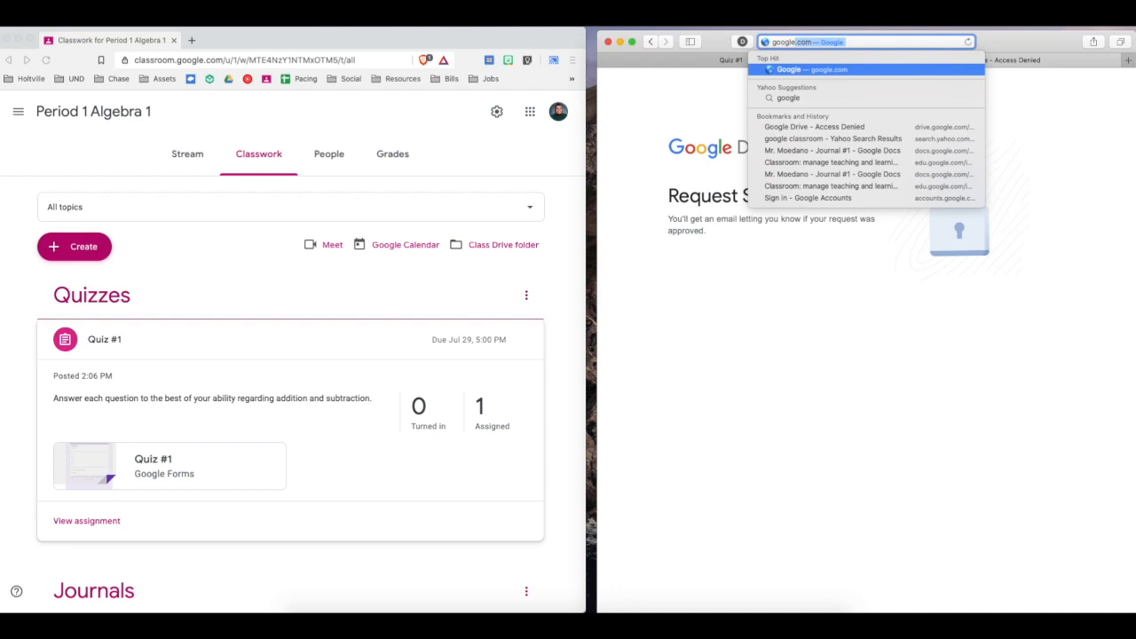
text( classroom)
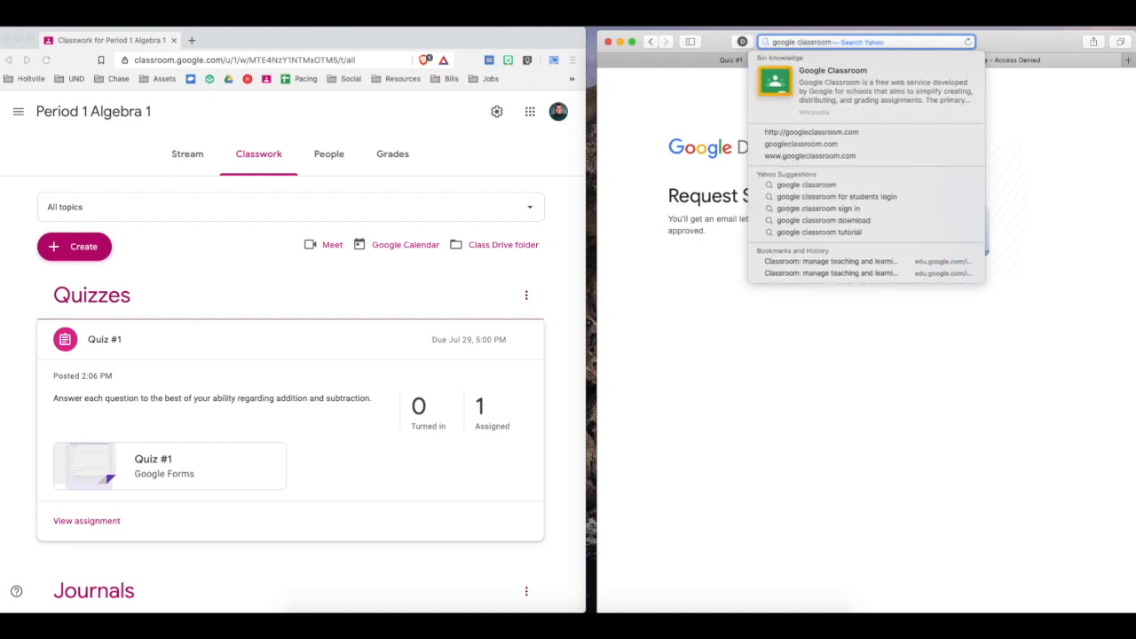
key(Return)
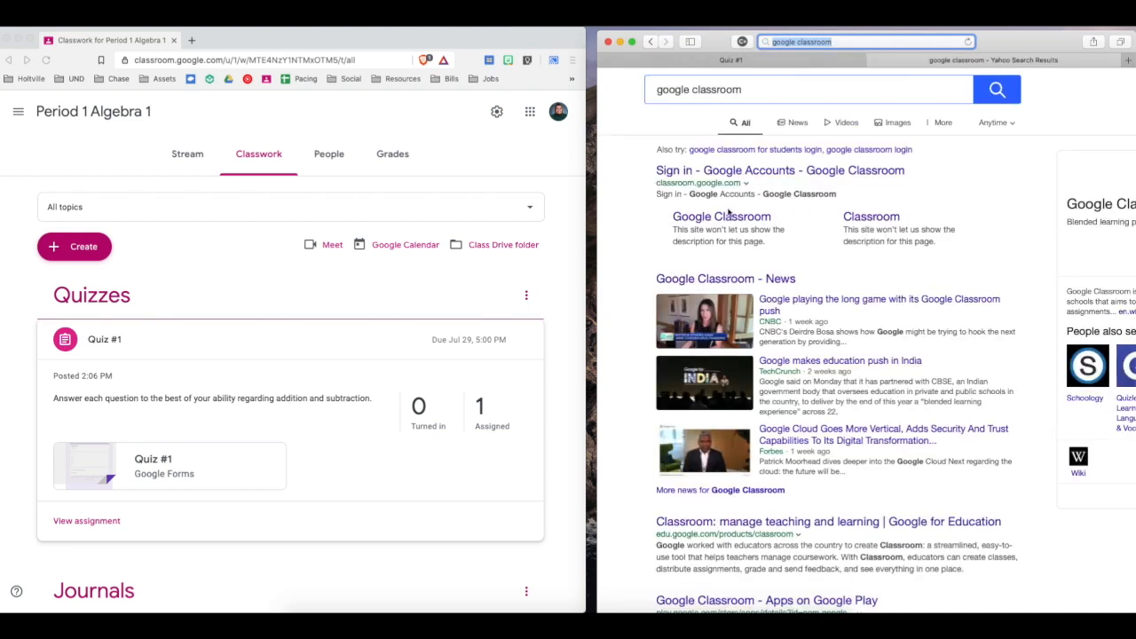
click(760, 169)
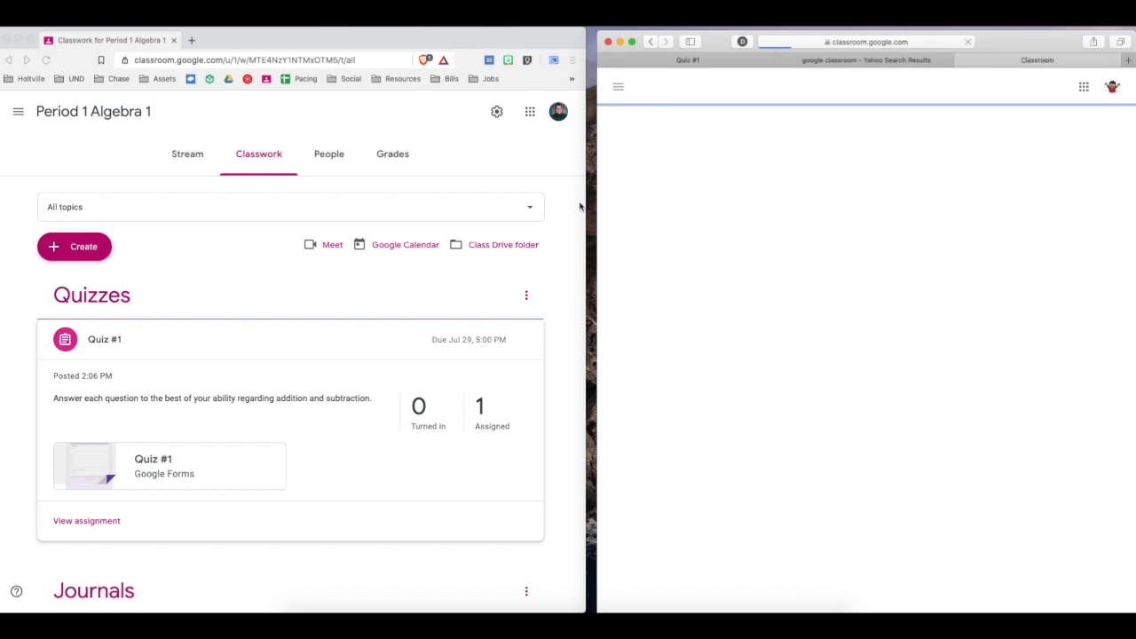
drag(1015, 37, 1005, 38)
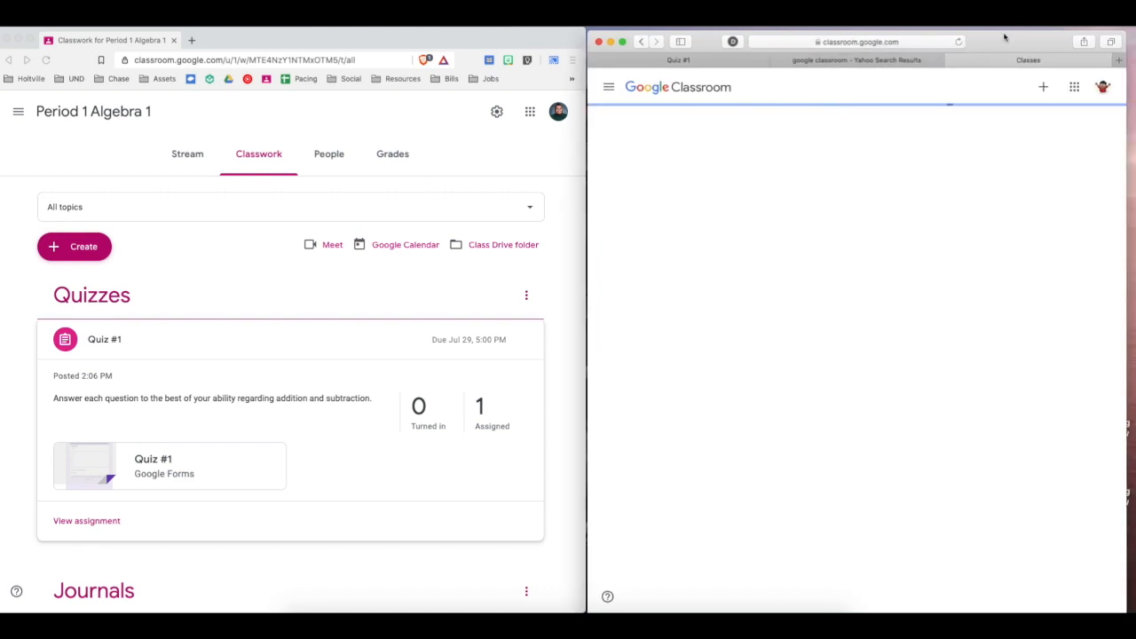
Add the school Google account with its e-mail and password, decline saving the password, and allow macOS applications to use the account.
click(1103, 86)
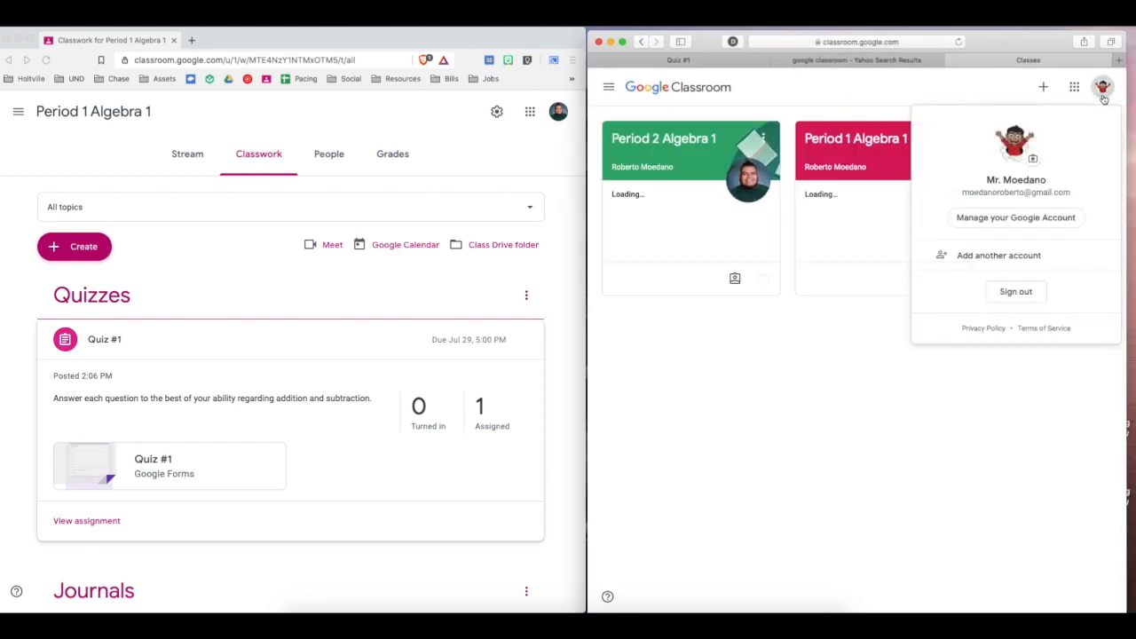
click(1004, 254)
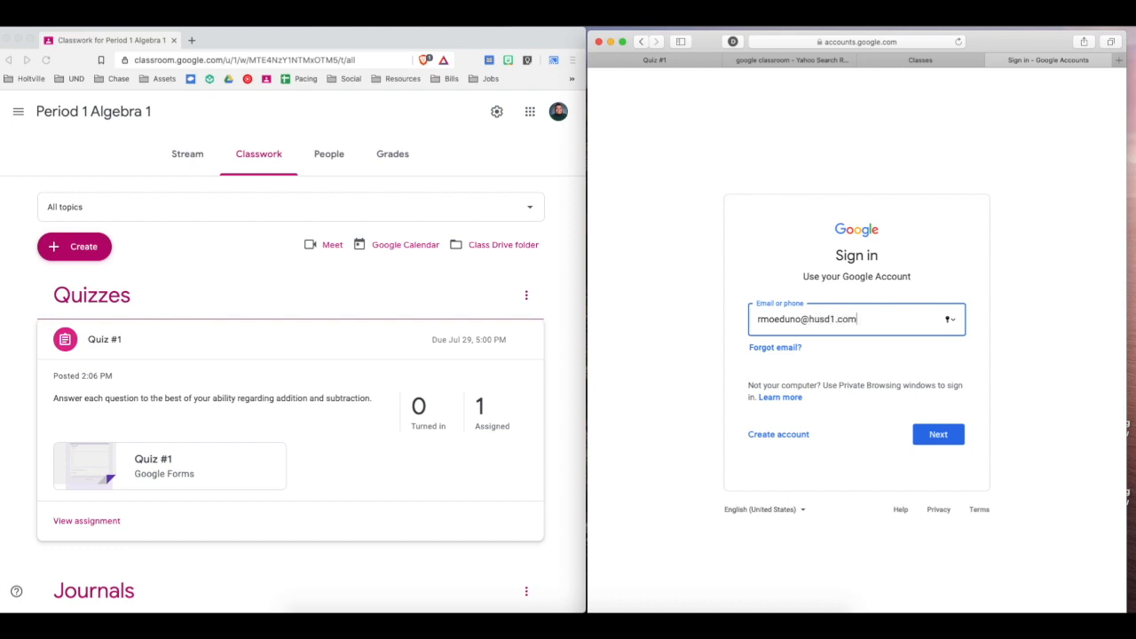
key(Return)
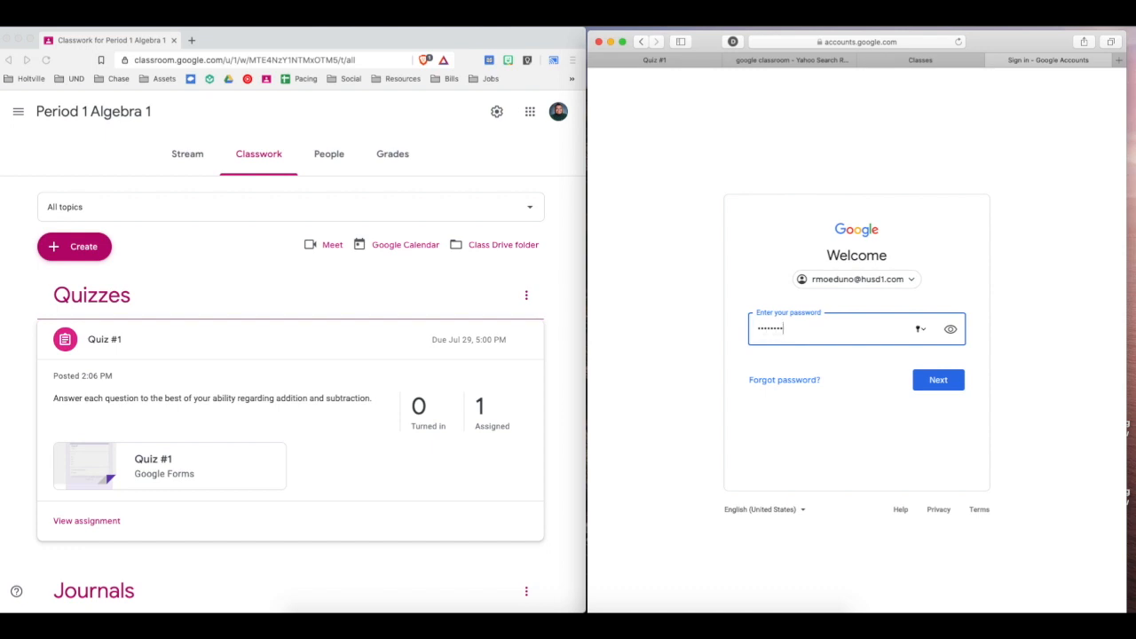
key(Return)
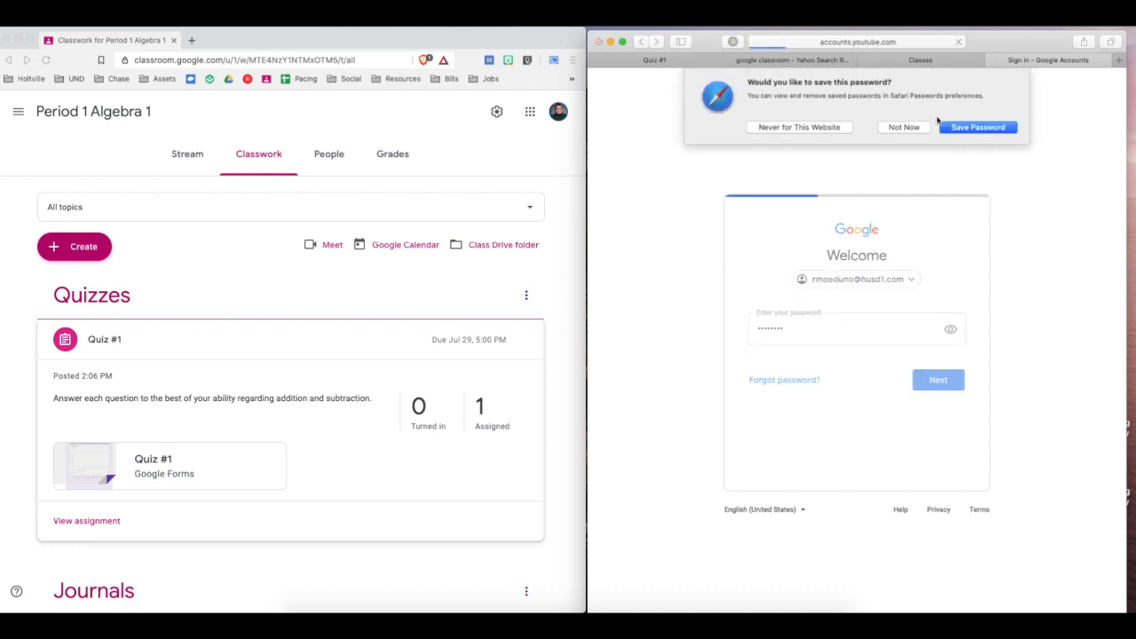
click(904, 127)
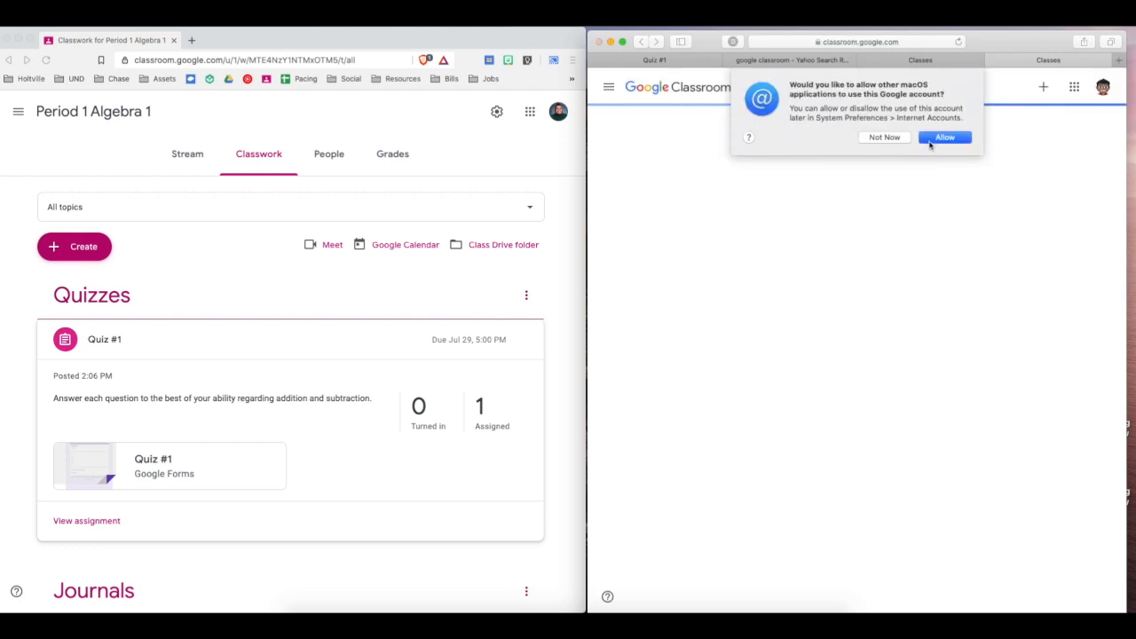
click(941, 137)
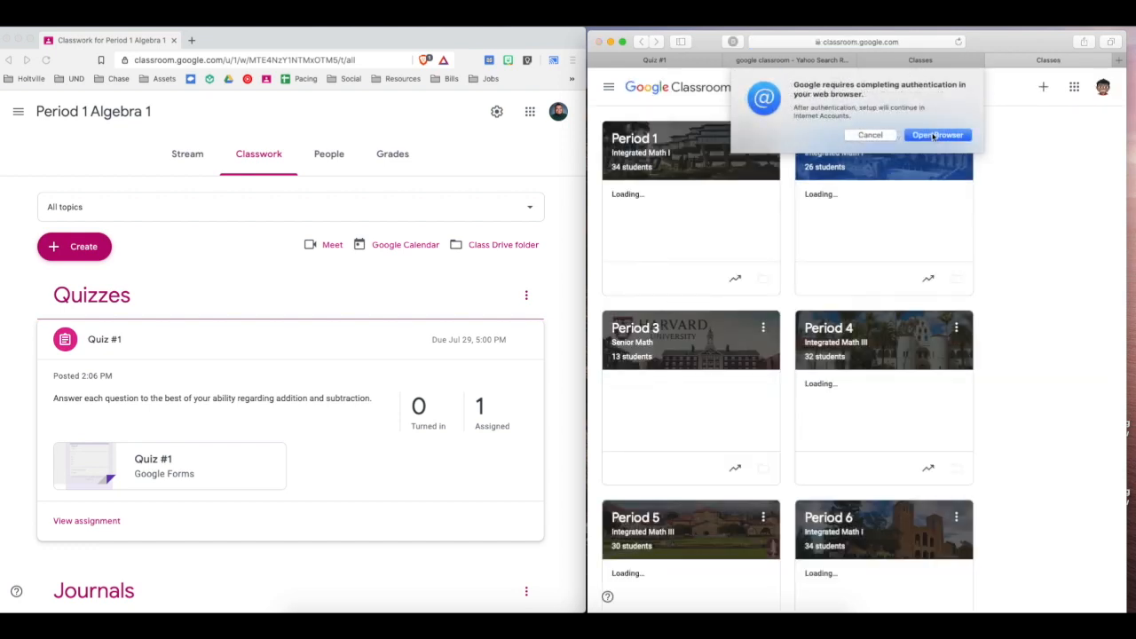
click(937, 135)
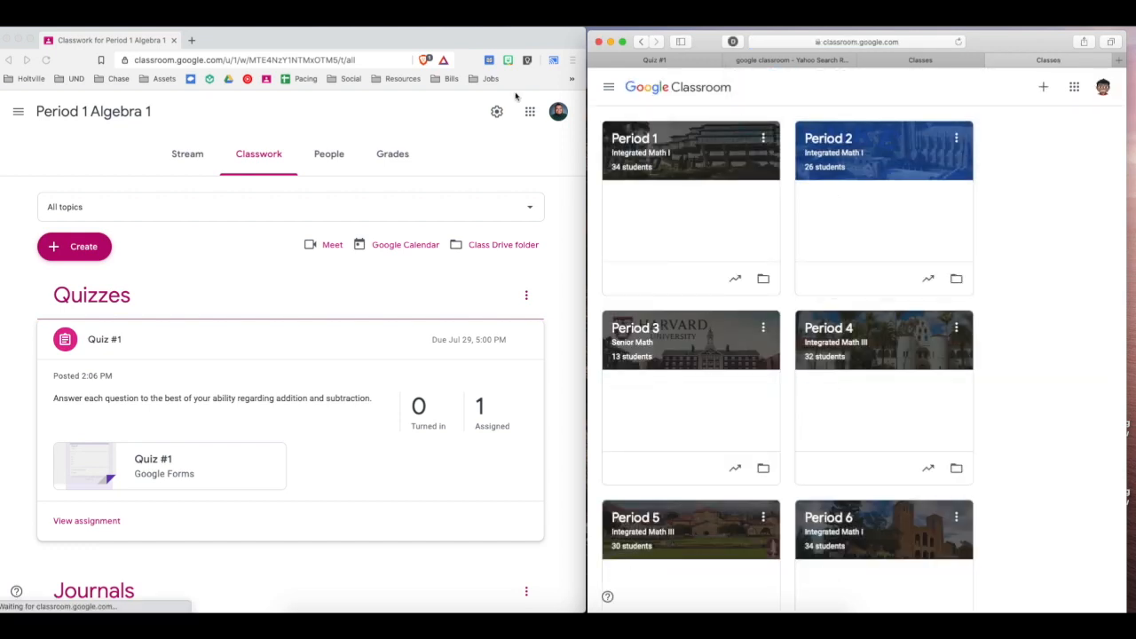
Open the Period 1 Algebra 1 stream in the teacher's window and copy its class code.
click(203, 224)
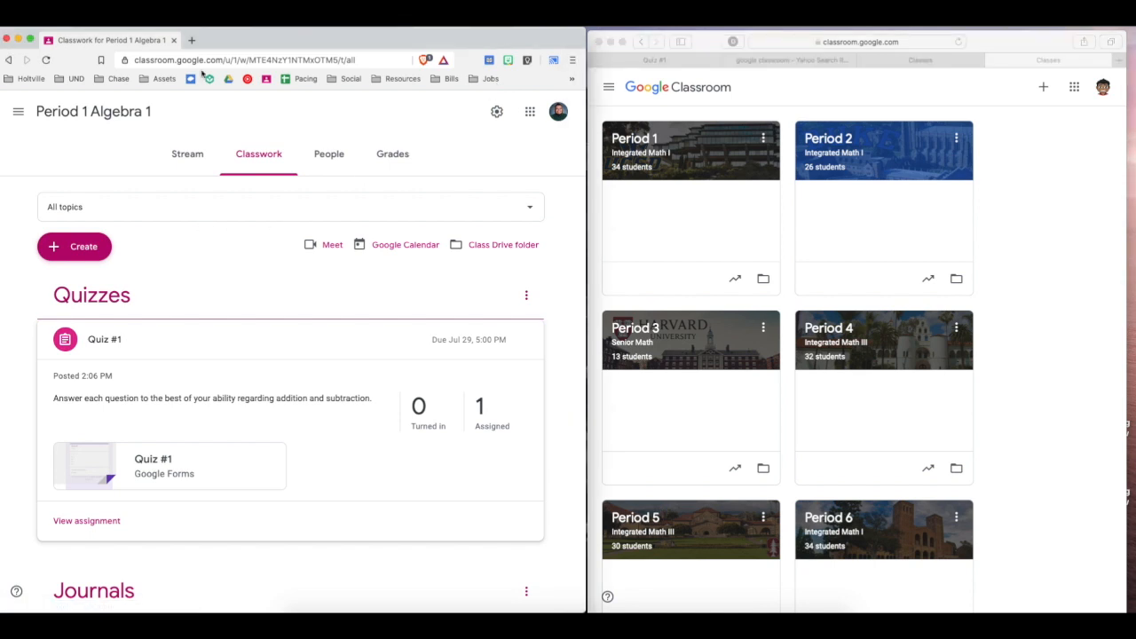
click(62, 111)
double_click(88, 250)
click(983, 188)
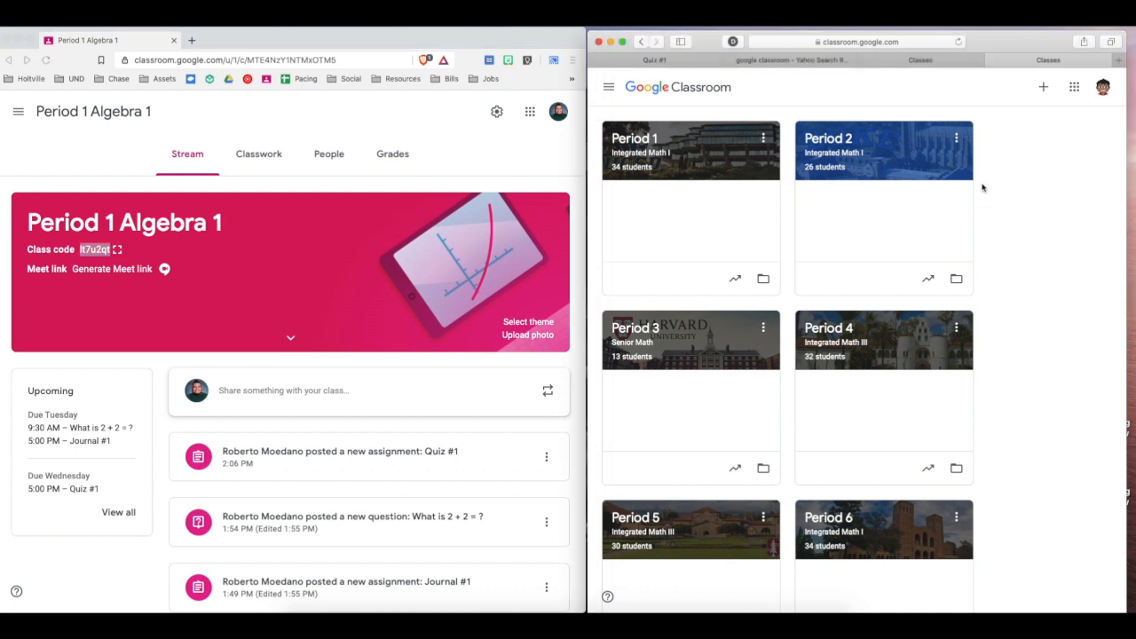
Join the Period 1 Algebra 1 class from the newly added account using the copied class code.
click(1042, 92)
click(1012, 112)
click(930, 396)
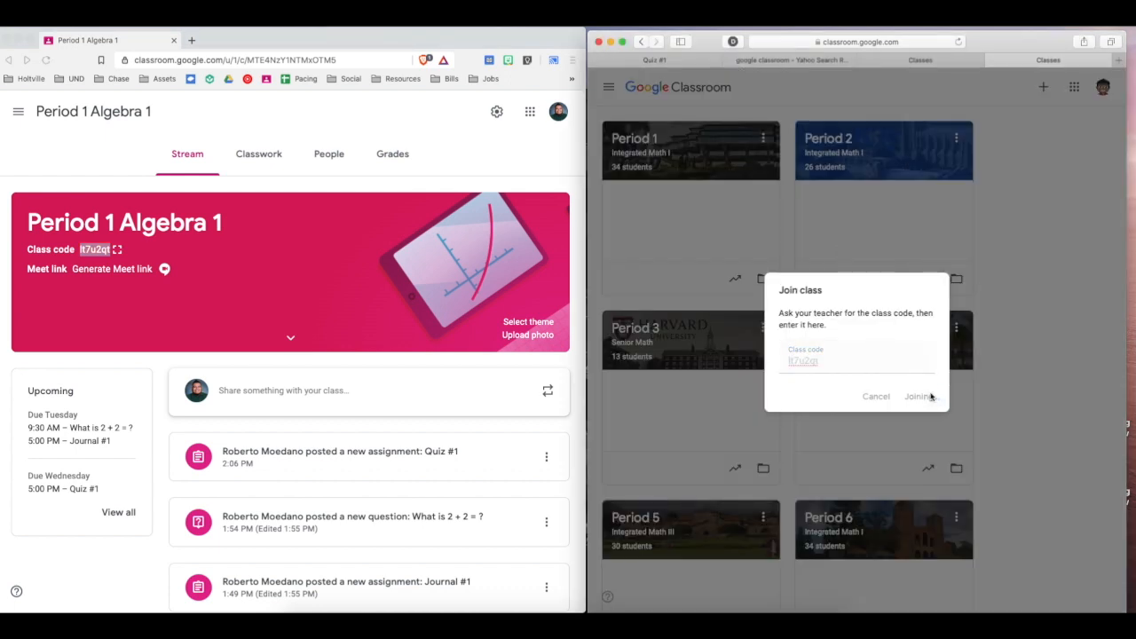
Show the teacher's Classwork page, and open the Quiz #1 assignment and its attached form from the student's Period 1 stream.
click(275, 153)
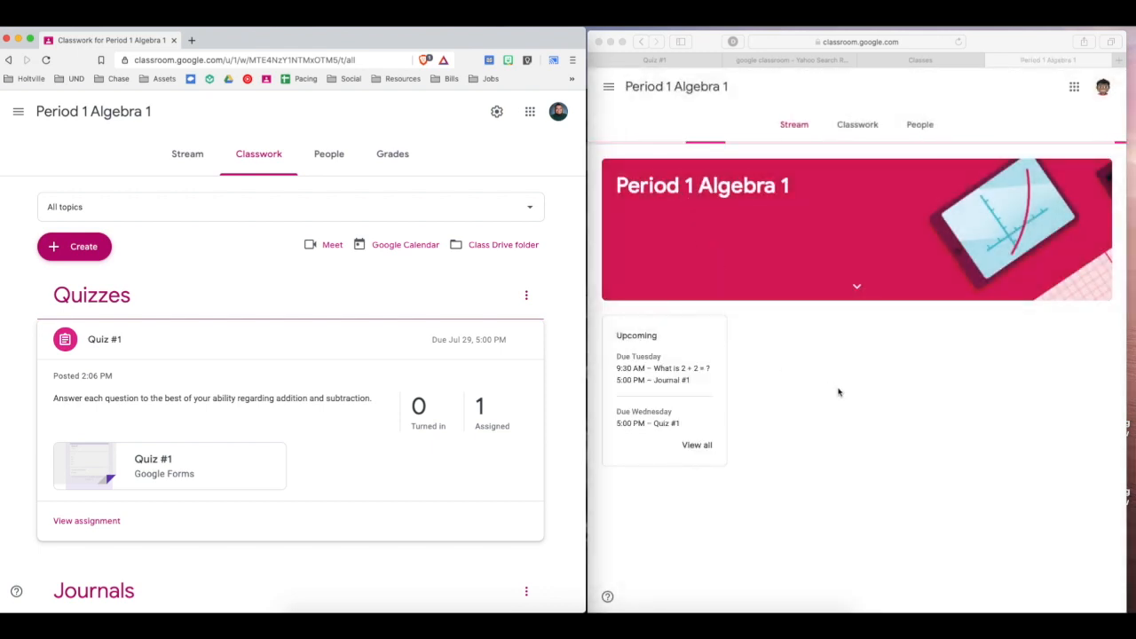
click(896, 345)
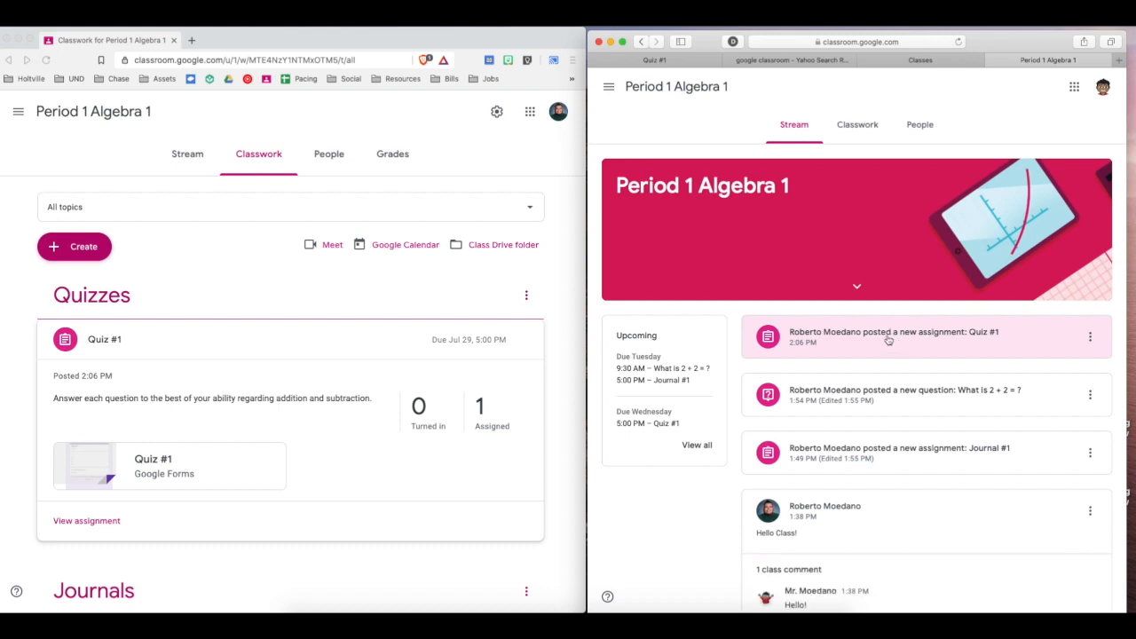
click(889, 340)
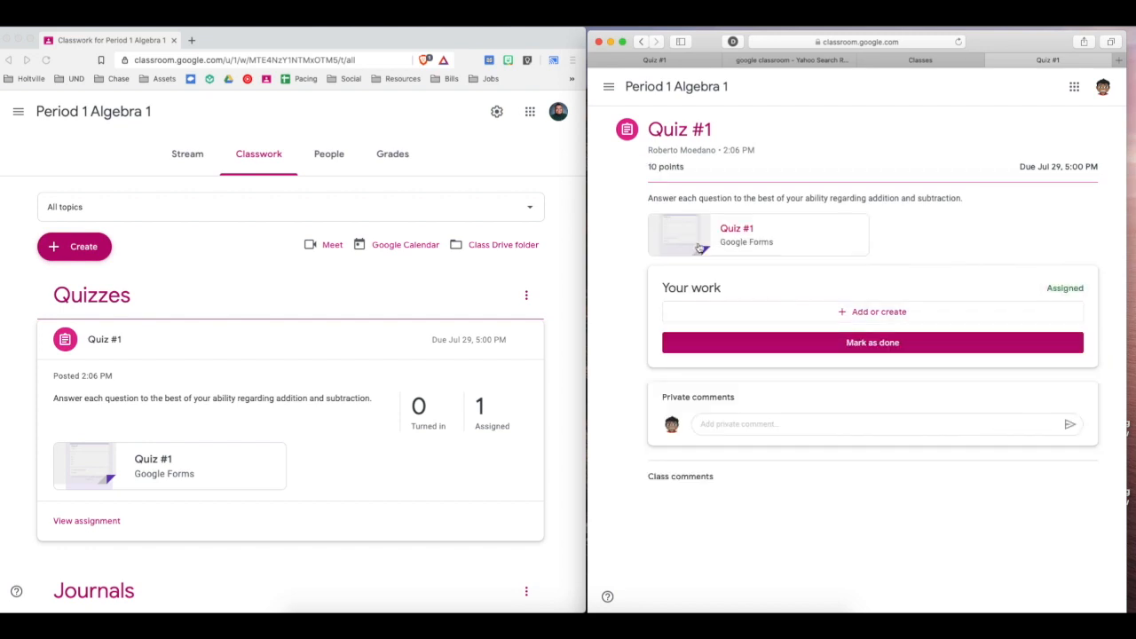
click(701, 249)
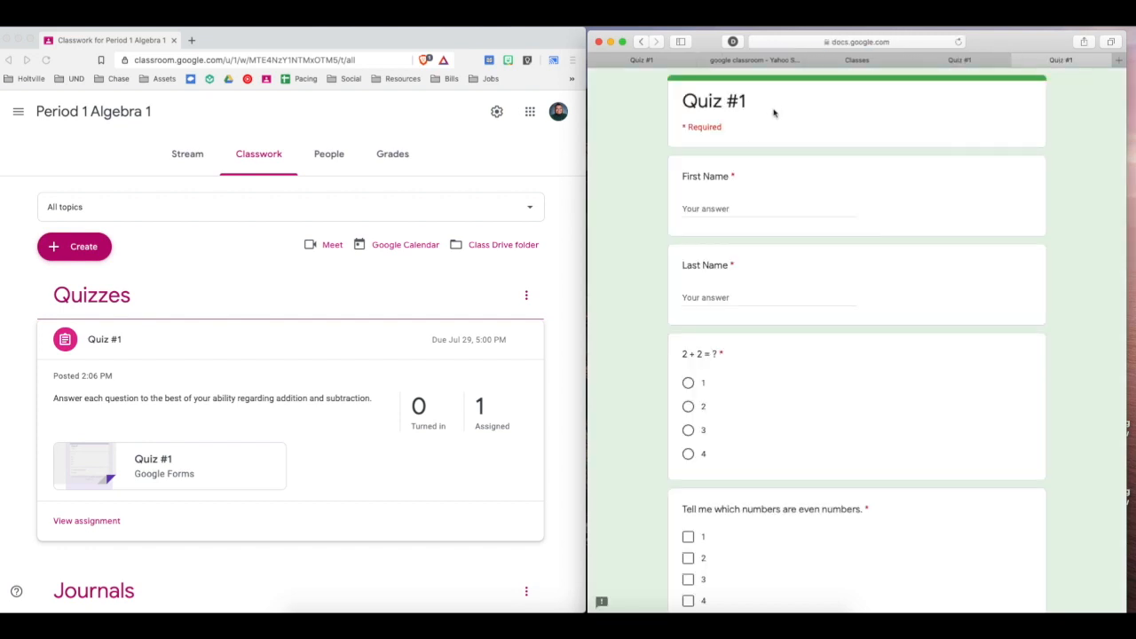
Fill in the student's first name and last name in the Quiz #1 form.
click(716, 208)
key(Tab)
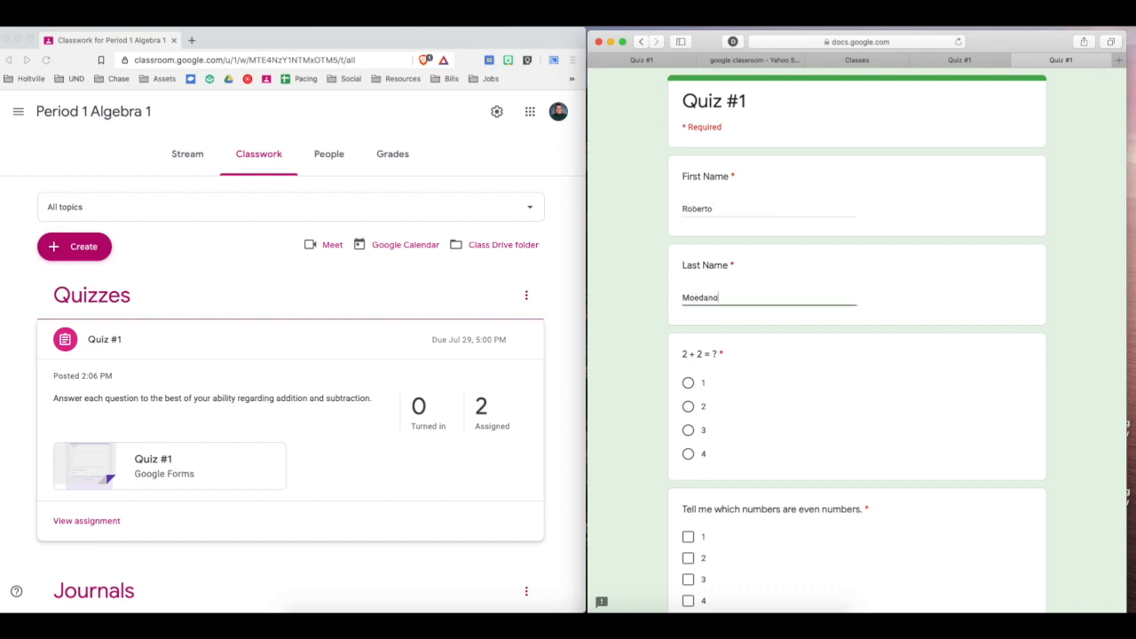
click(649, 278)
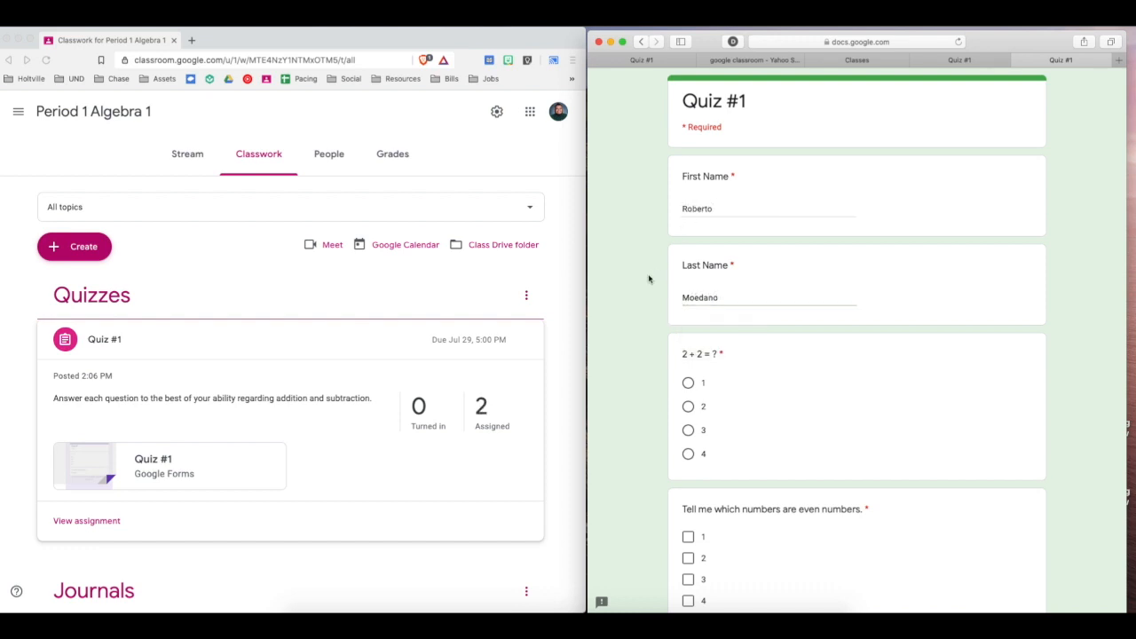
Answer 2 to the 2 + 2 question and mark 2, 4, 6, 8 and 10 as even numbers.
click(689, 408)
scroll(654, 414, down, 3)
click(688, 411)
click(688, 453)
click(687, 495)
click(688, 538)
click(688, 579)
Choose 7 as the answer to the 10-4 question and submit the quiz.
scroll(626, 459, down, 4)
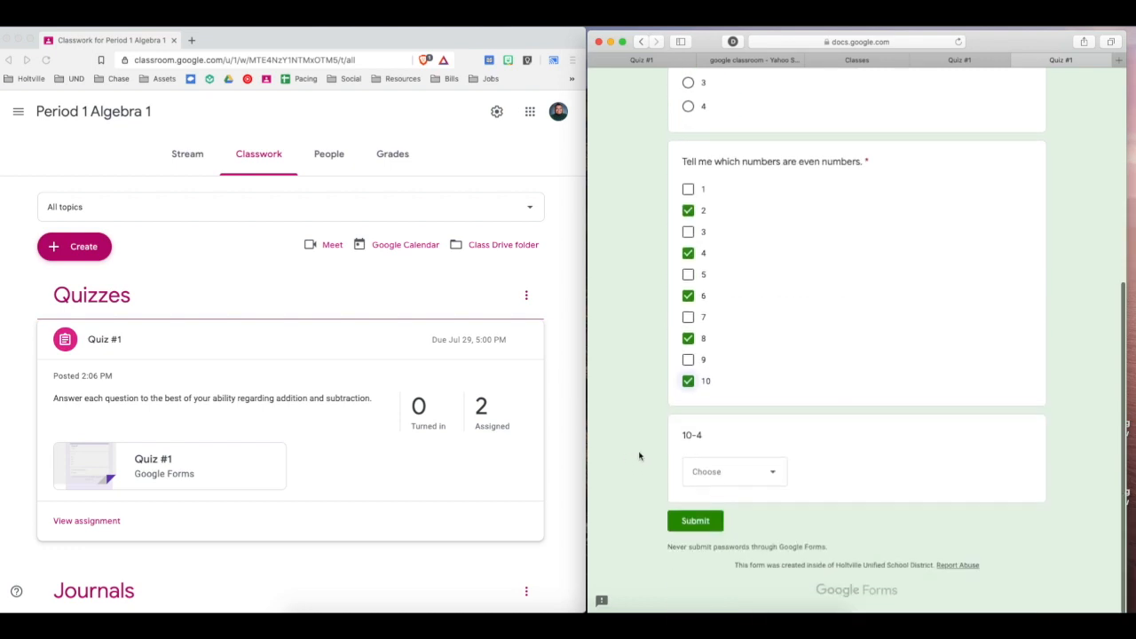
click(733, 479)
click(711, 578)
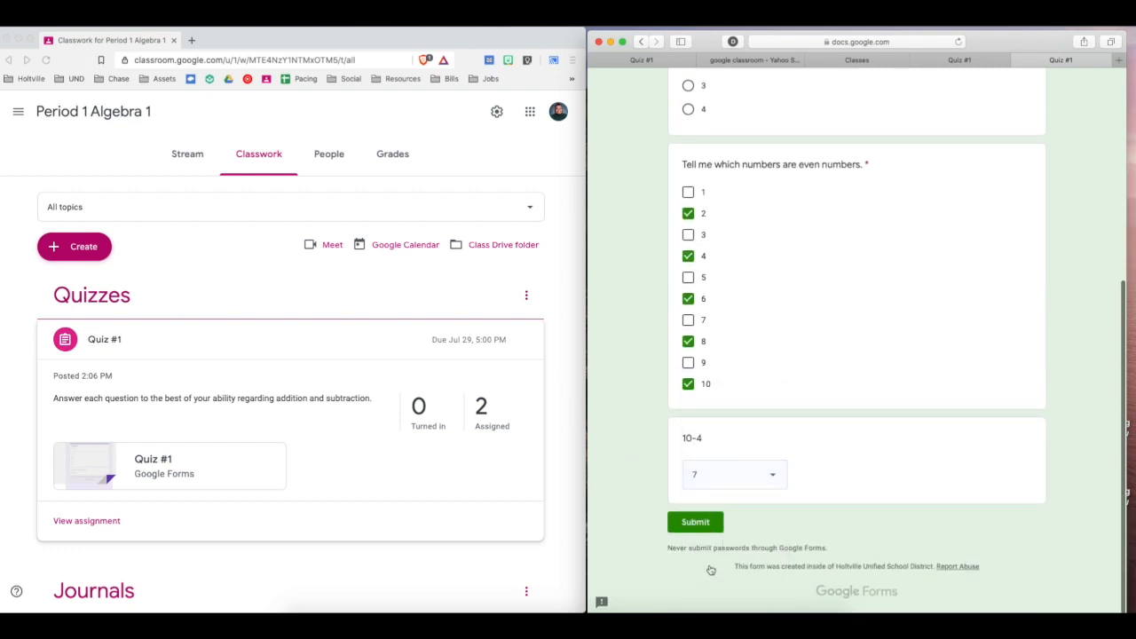
click(695, 526)
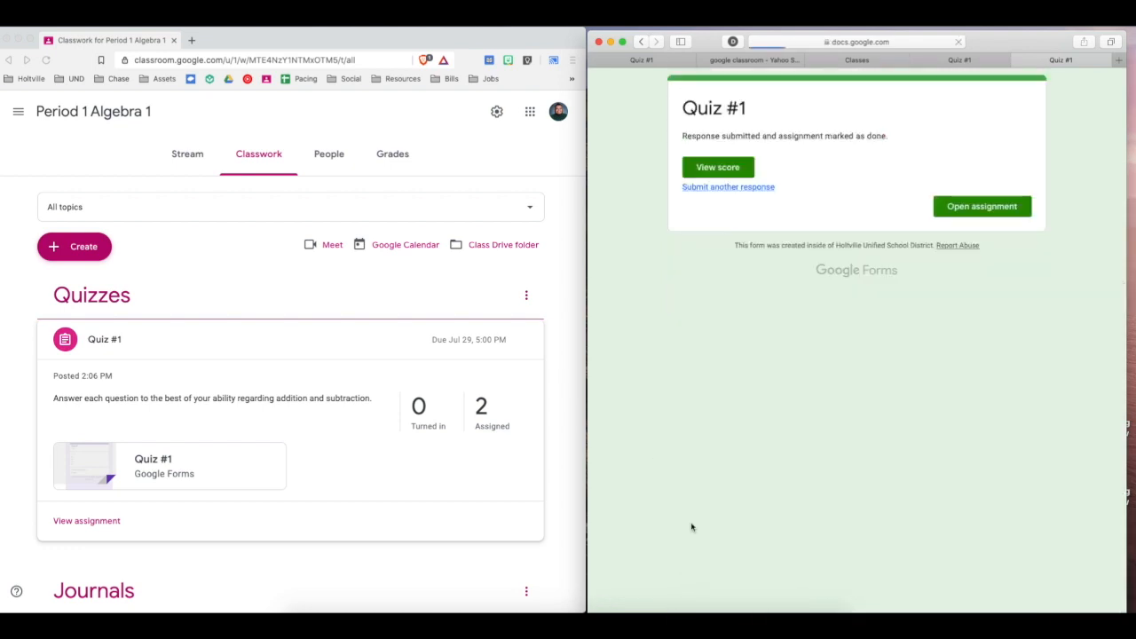
Refresh the teacher's Period 1 Algebra 1 classwork and expand Quiz #1 to check its turned-in status.
triple_click(704, 137)
click(704, 138)
click(446, 291)
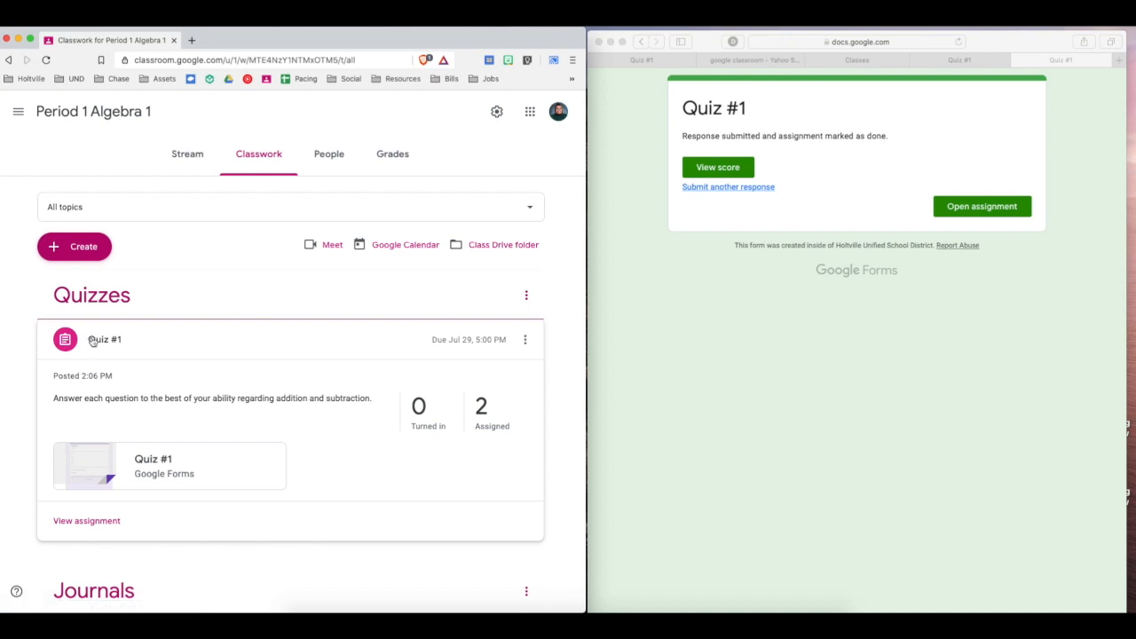
click(46, 59)
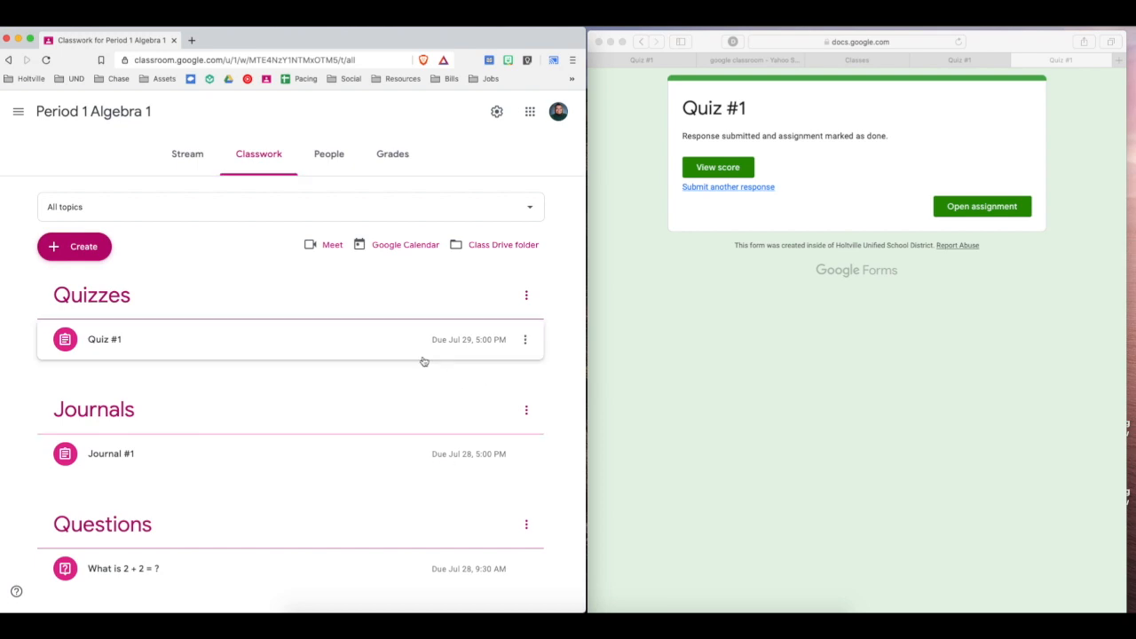
click(145, 331)
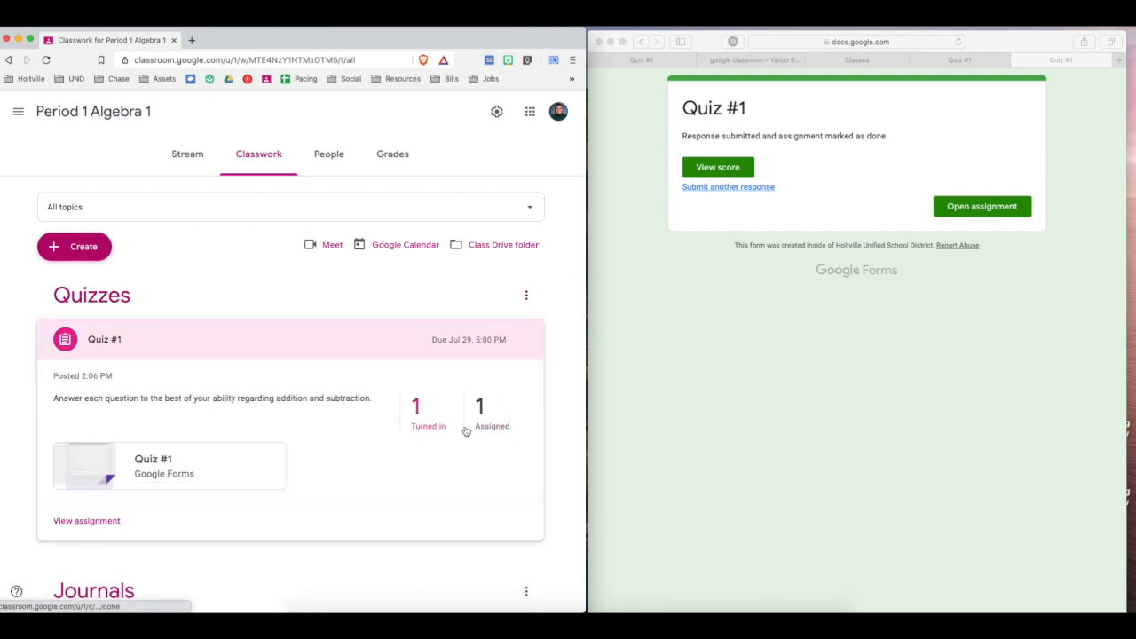
Open the attached Quiz #1 form in the editor and review the summary of its responses.
click(94, 474)
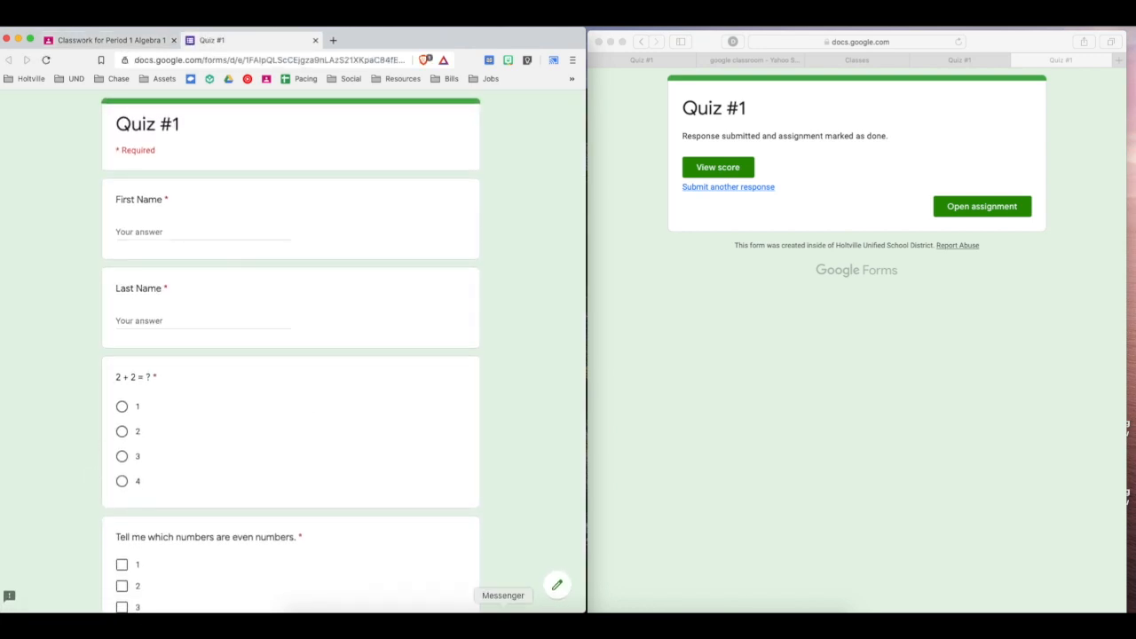
click(558, 585)
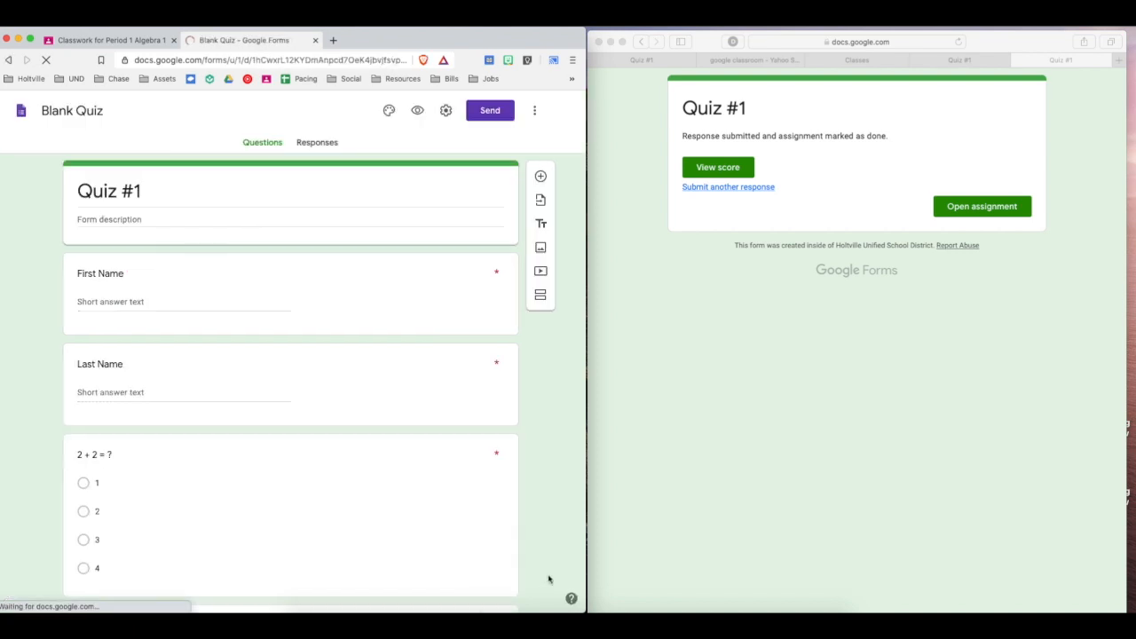
click(306, 144)
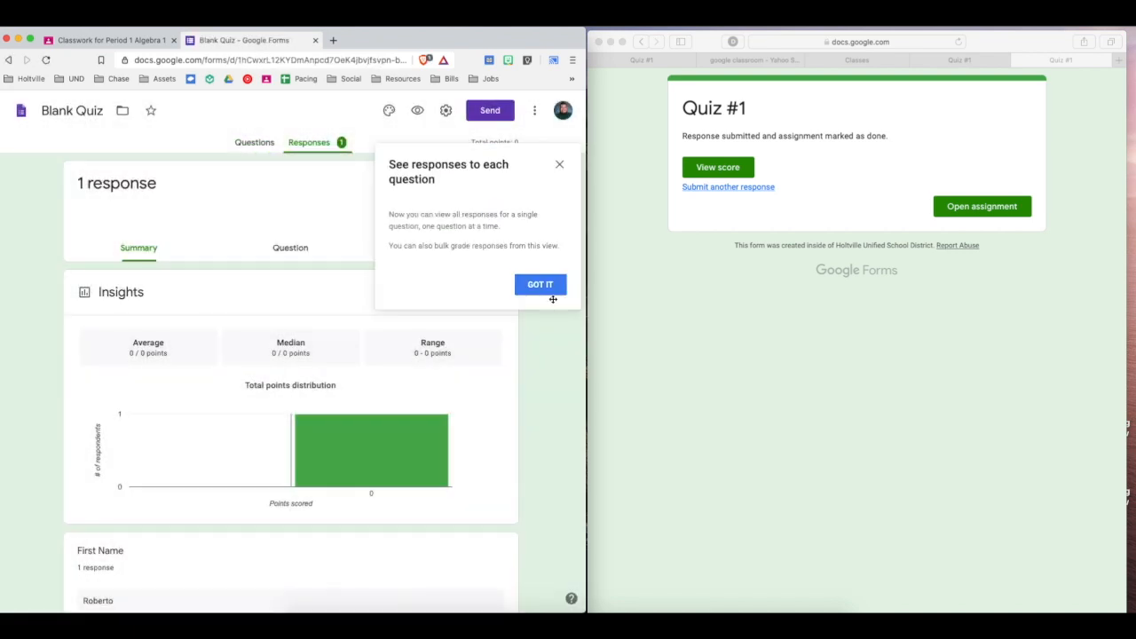
click(546, 288)
scroll(273, 303, down, 5)
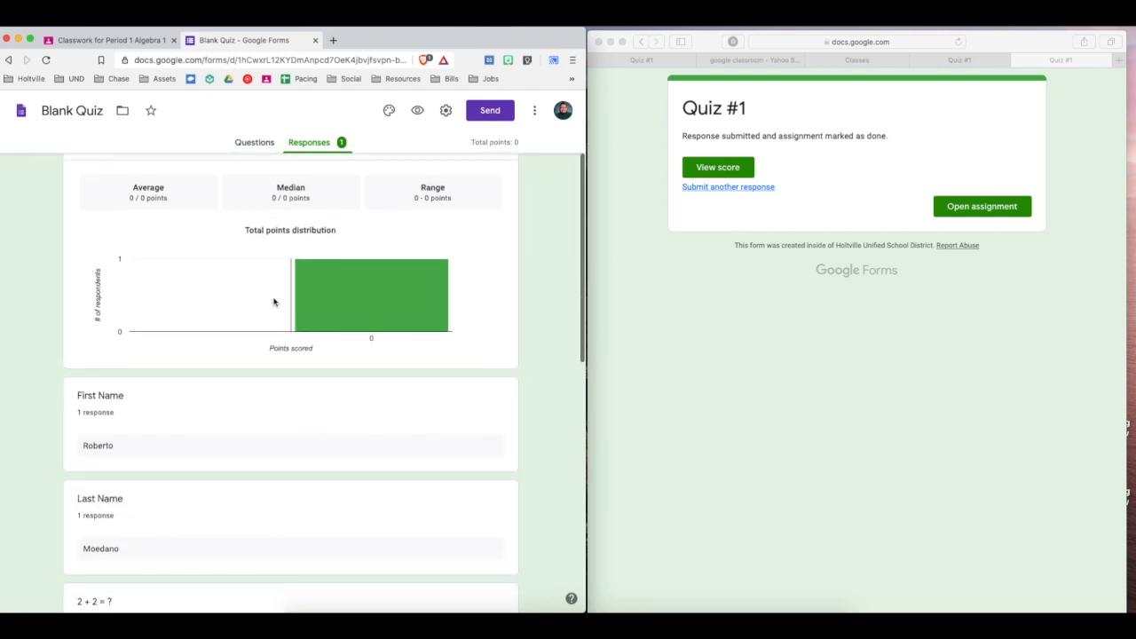
Examine the name answers and the per-question charts in the response summary, as far as the even-numbers and 10-4 questions.
scroll(121, 412, down, 5)
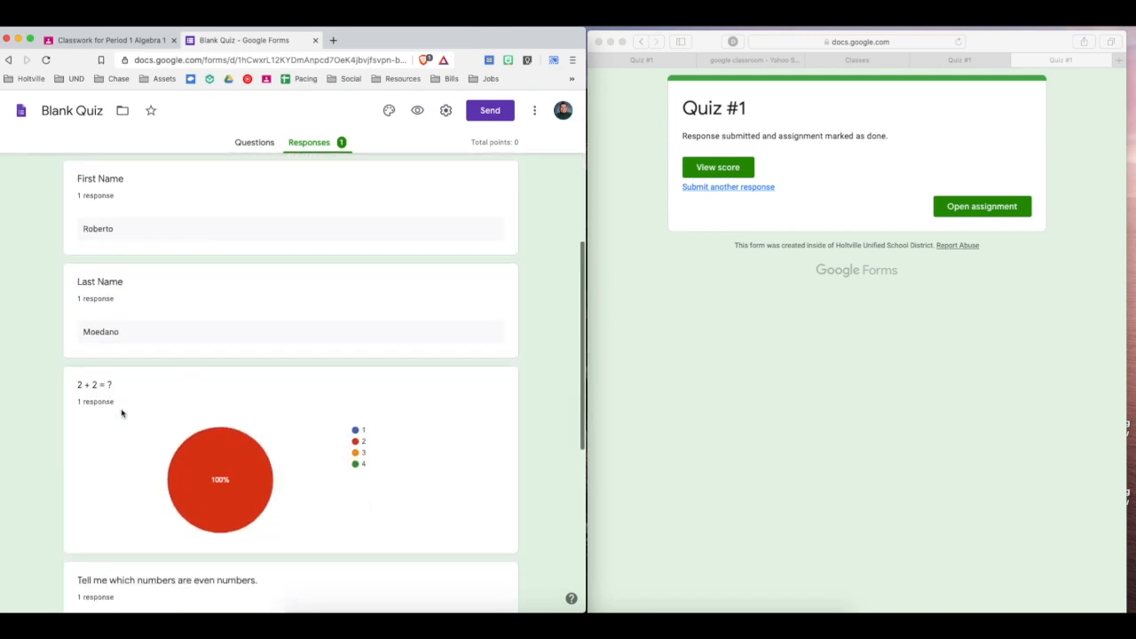
scroll(129, 391, down, 6)
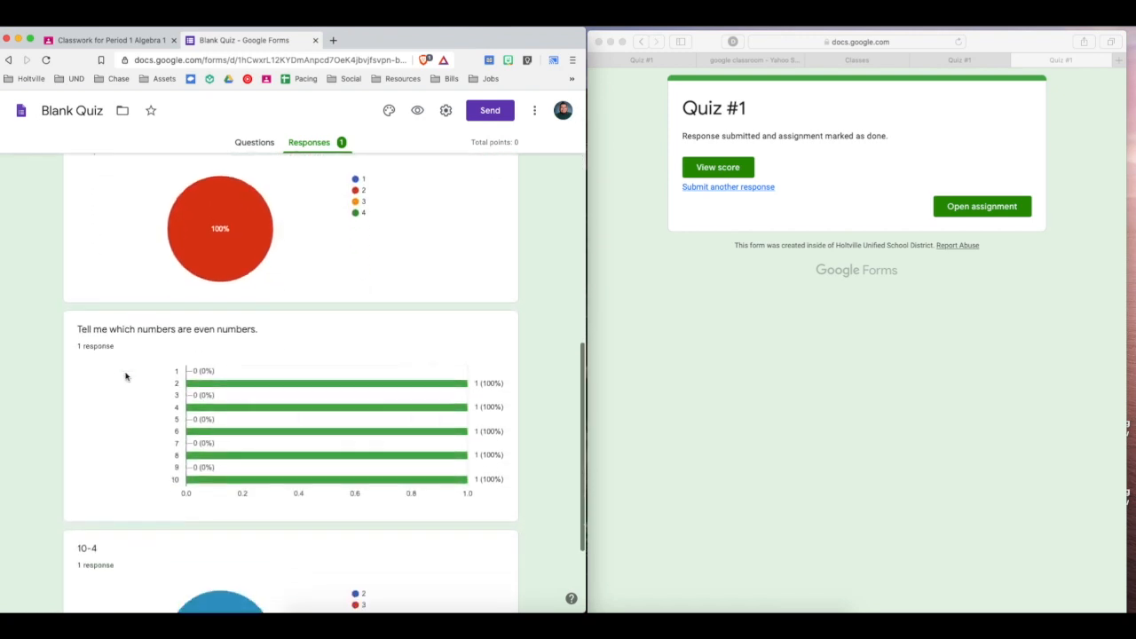
scroll(149, 446, up, 20)
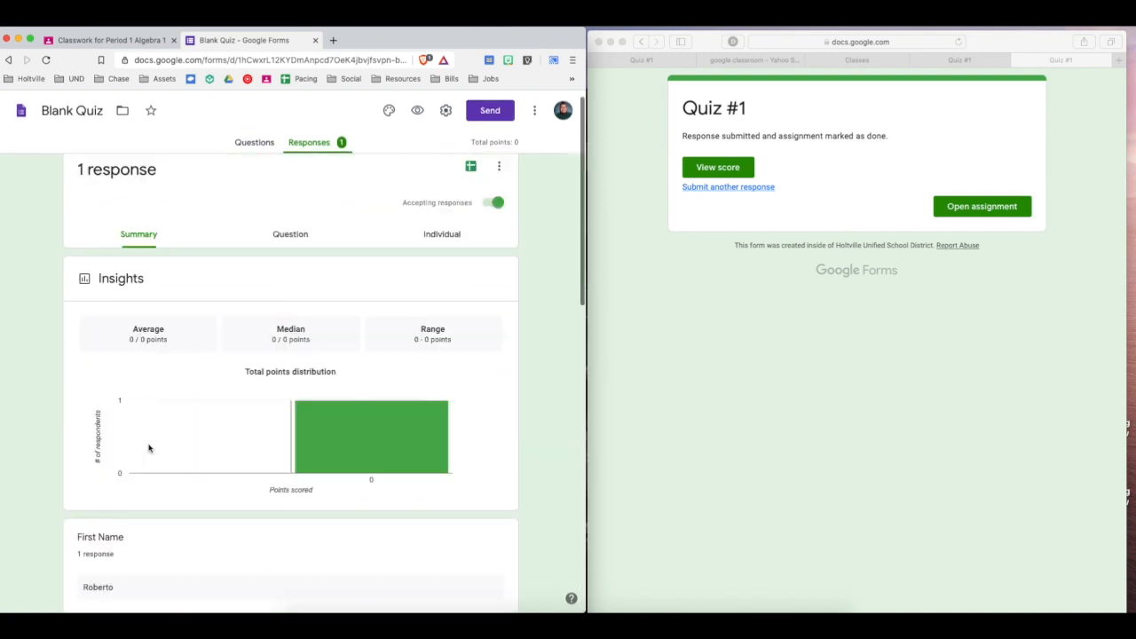
Show the individual response to Quiz #1 and read through the student's answer to each question.
click(441, 249)
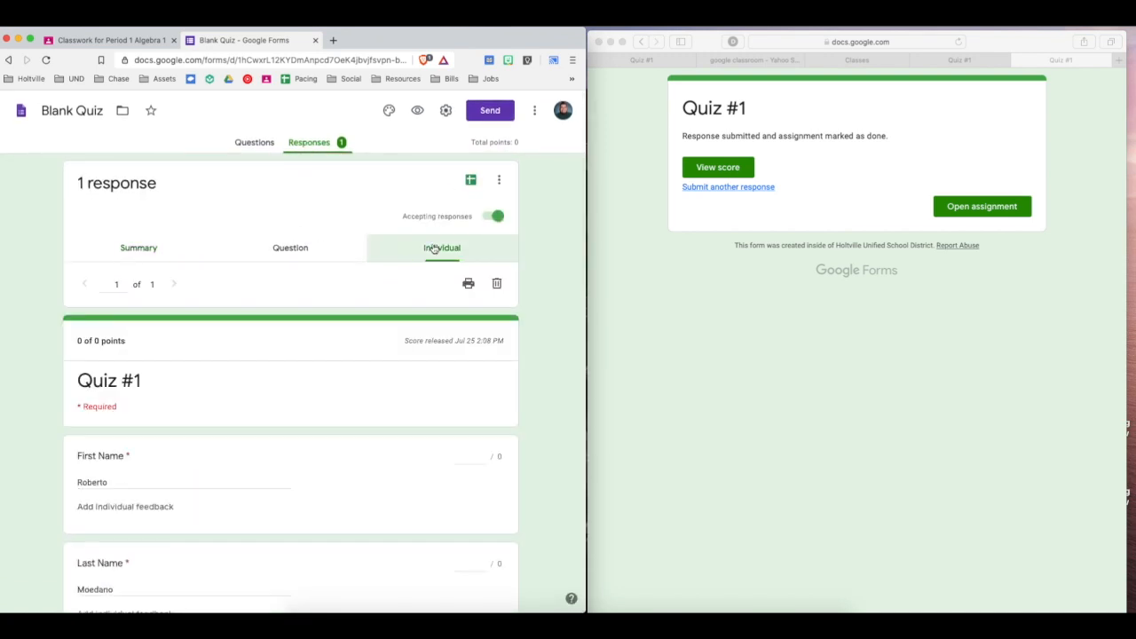
scroll(6, 425, down, 1)
scroll(5, 425, down, 2)
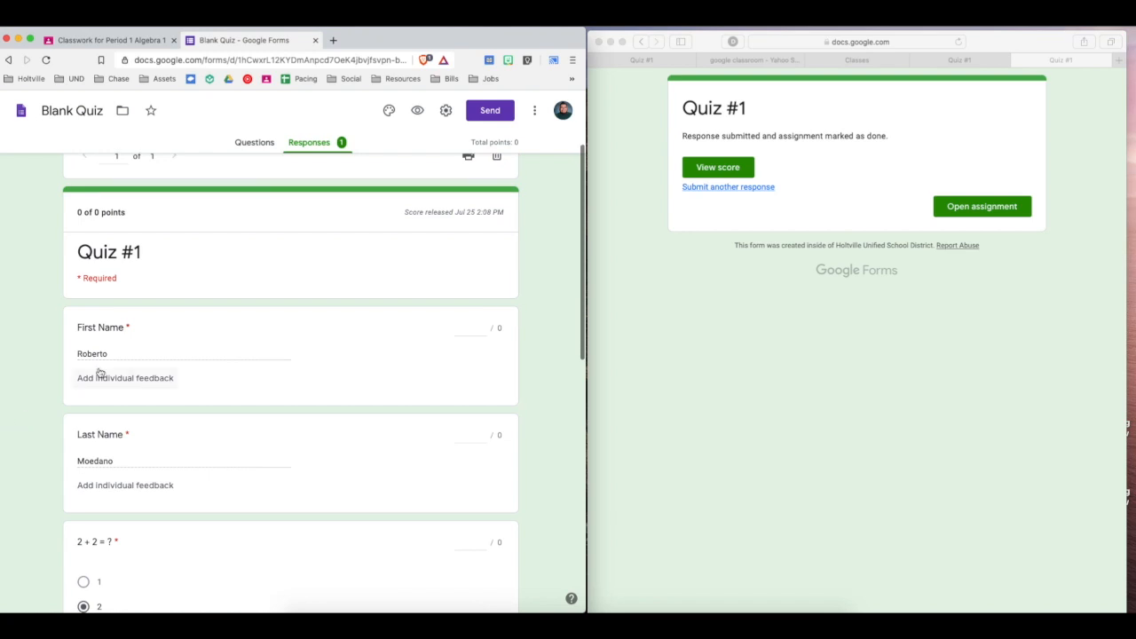
scroll(100, 373, down, 10)
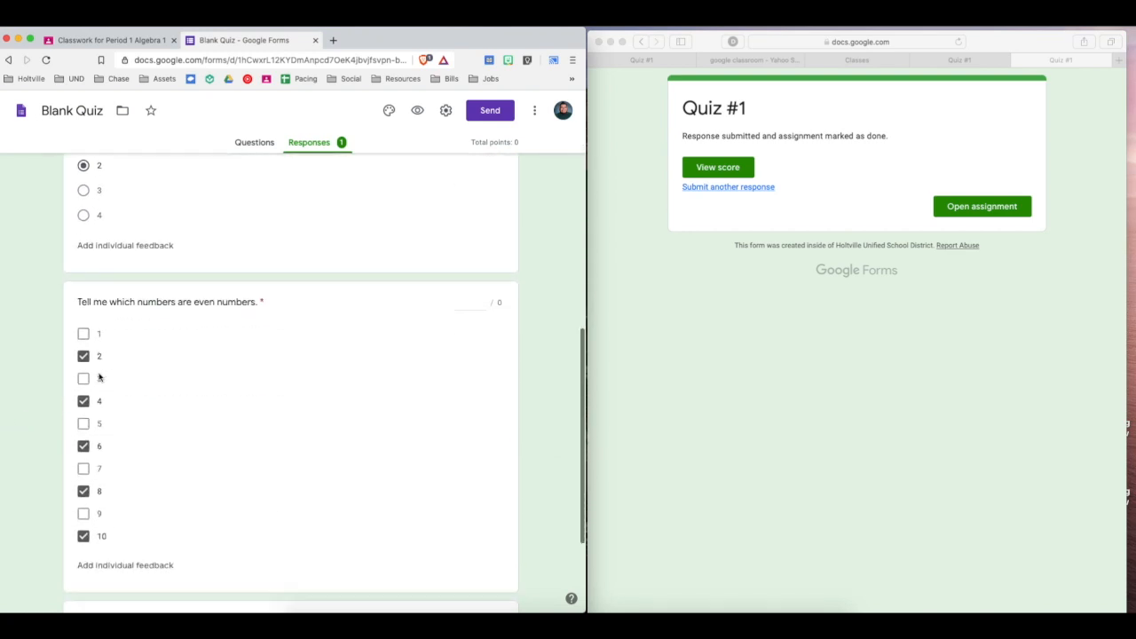
scroll(99, 377, down, 4)
scroll(101, 375, up, 15)
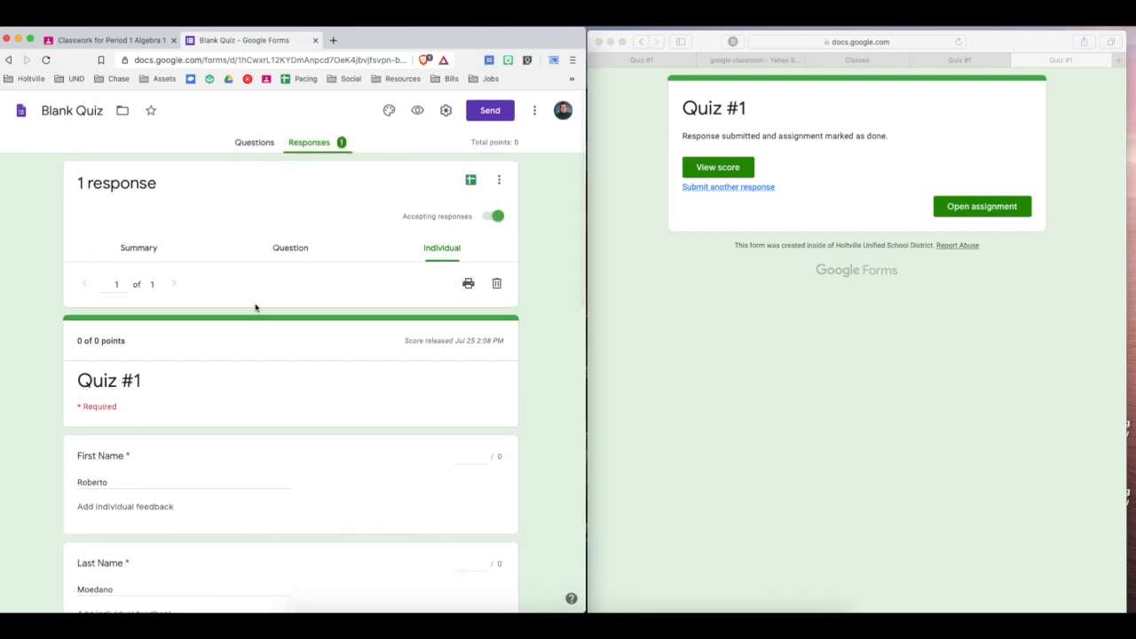